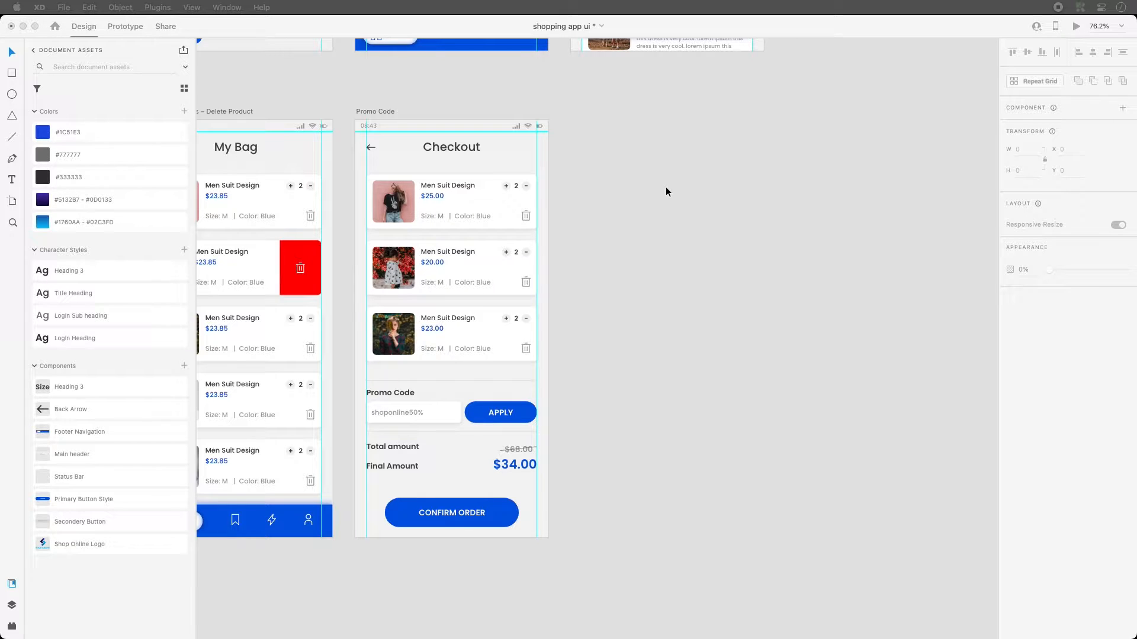
# - Alt-drag the Promo Code artboard to the right to create the copy 'Promo Code – 1'
pyautogui.click(666, 191)
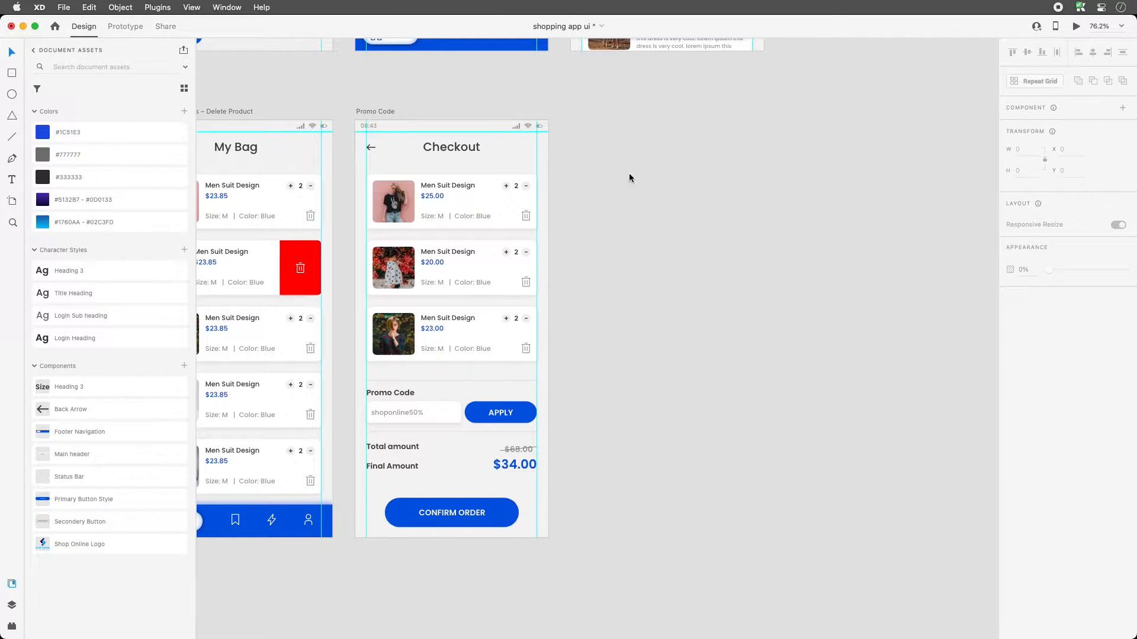
pyautogui.click(374, 114)
pyautogui.moveTo(374, 114); pyautogui.dragTo(589, 114)
pyautogui.doubleClick(591, 112)
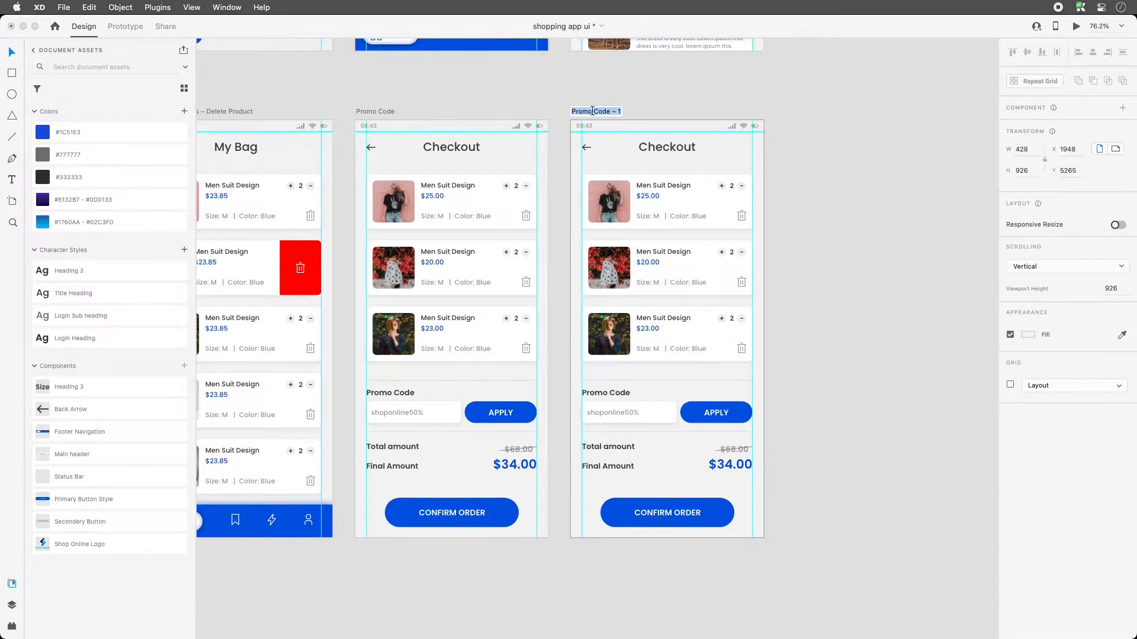
# - Delete the product list and the promo code and totals area from the copy
pyautogui.click(676, 150)
pyautogui.click(666, 186)
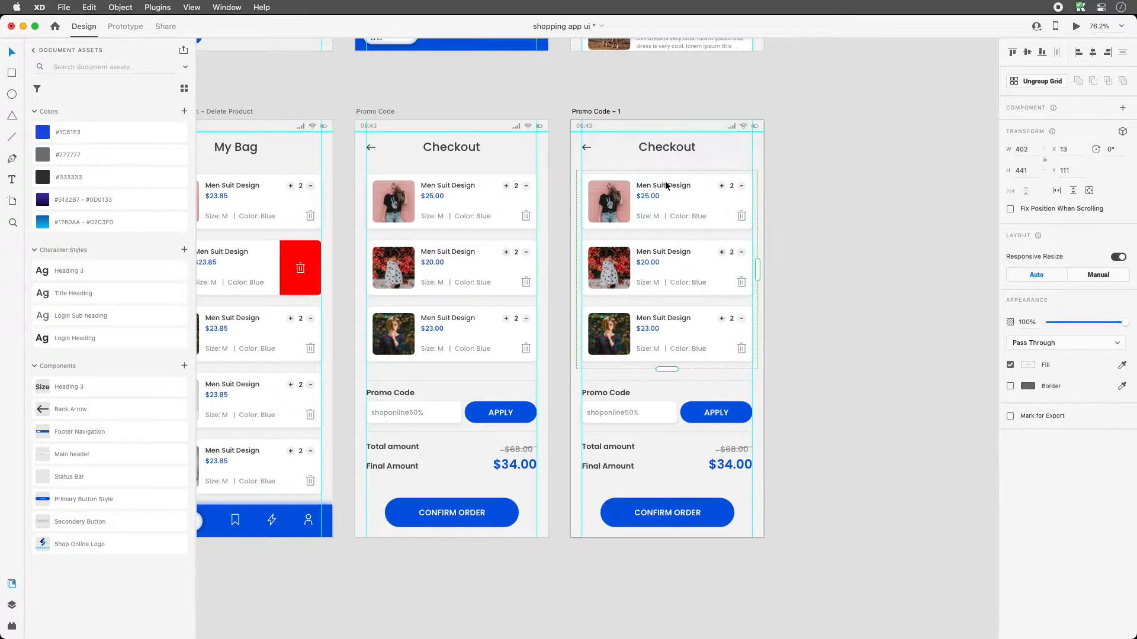
pyautogui.press('Delete')
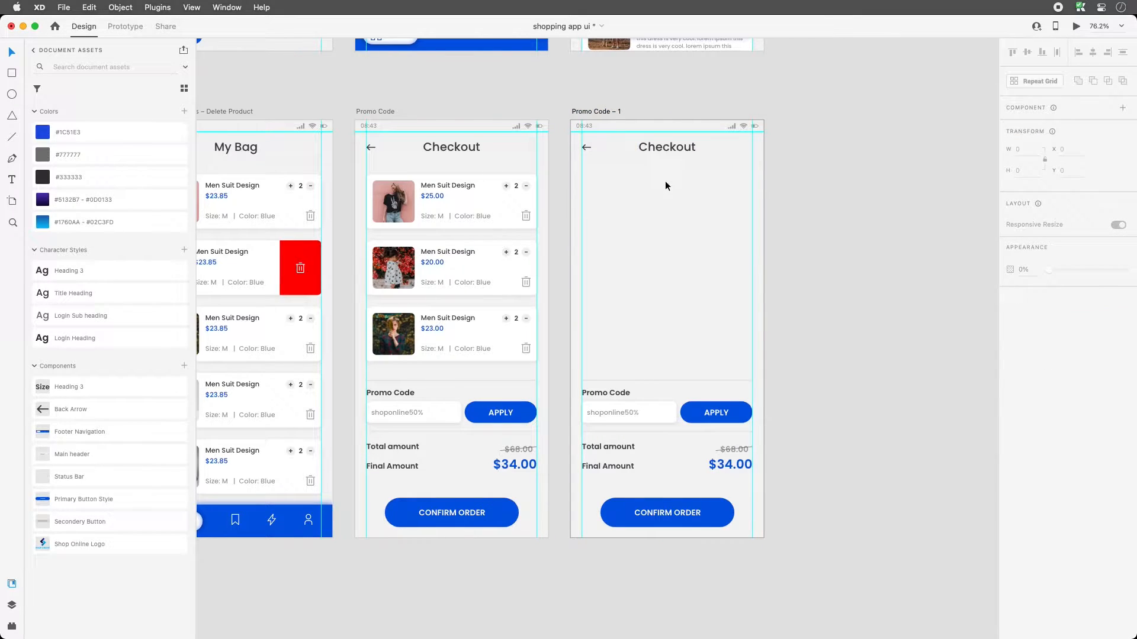
pyautogui.moveTo(602, 339); pyautogui.dragTo(773, 475)
pyautogui.press('Delete')
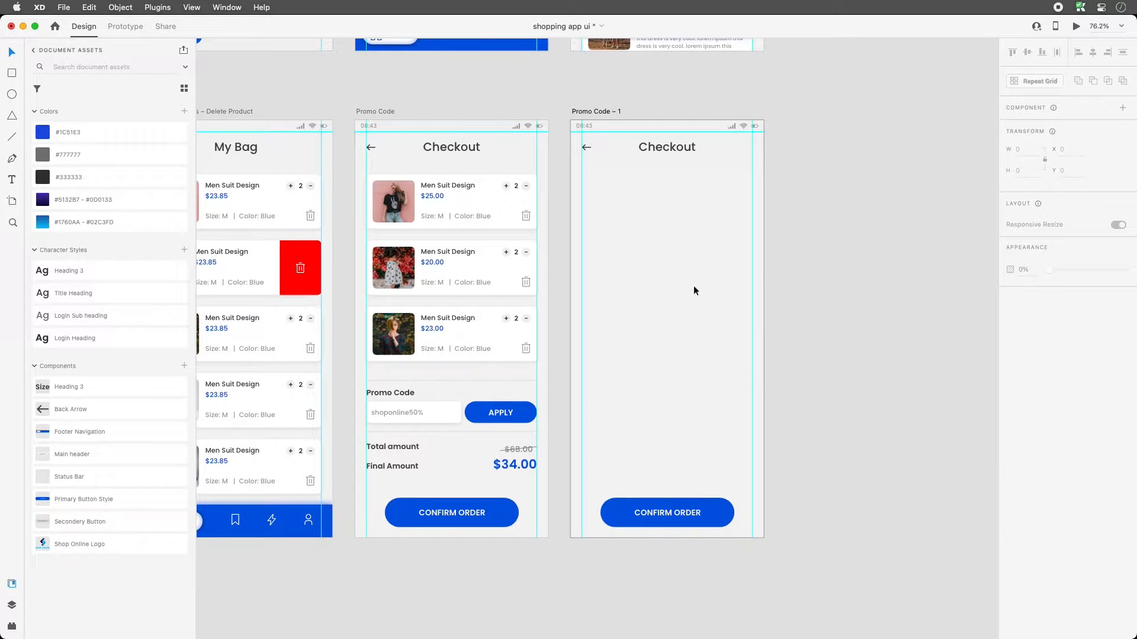
# - Zoom into the copy's top and try another background colour, then revert it
pyautogui.moveTo(541, 94); pyautogui.dragTo(838, 284)
pyautogui.scroll(-3, 606, 330)
pyautogui.click(315, 74)
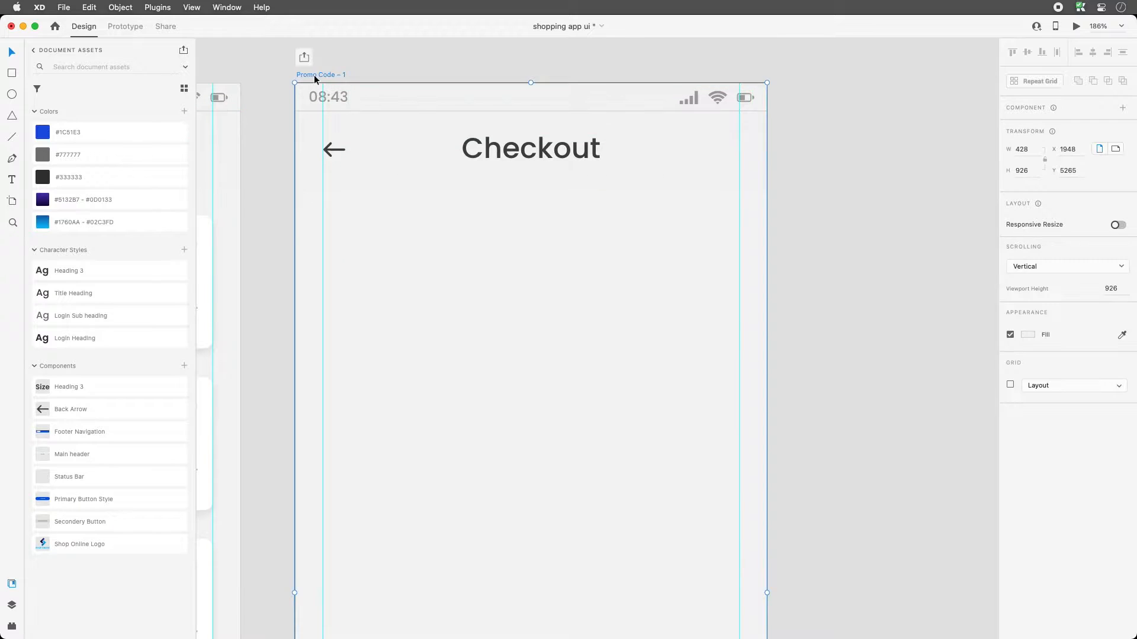
pyautogui.click(1027, 335)
pyautogui.moveTo(955, 320); pyautogui.dragTo(868, 264)
pyautogui.click(530, 234)
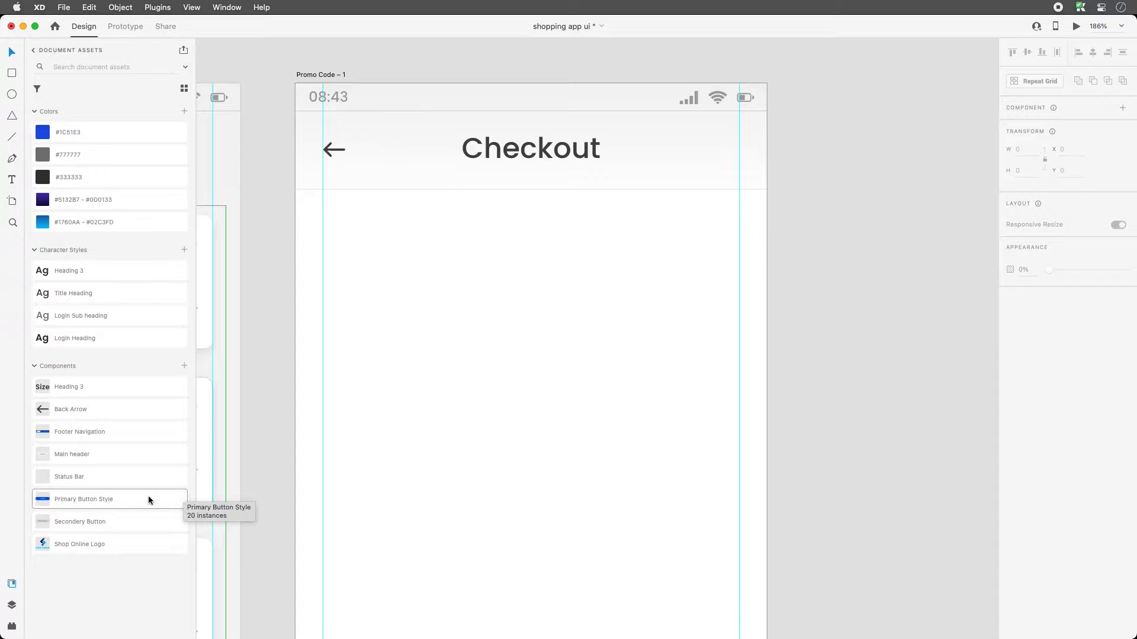
# - In the Auto Icon plugin, search icons for 'user'
pyautogui.click(12, 627)
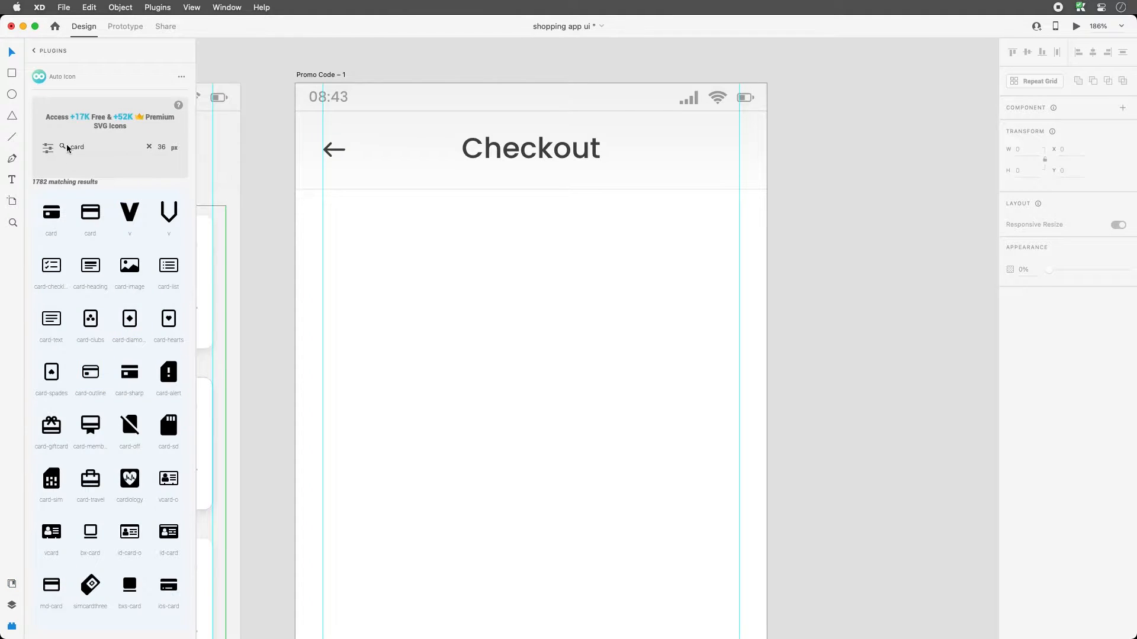
pyautogui.doubleClick(83, 152)
pyautogui.write('user')
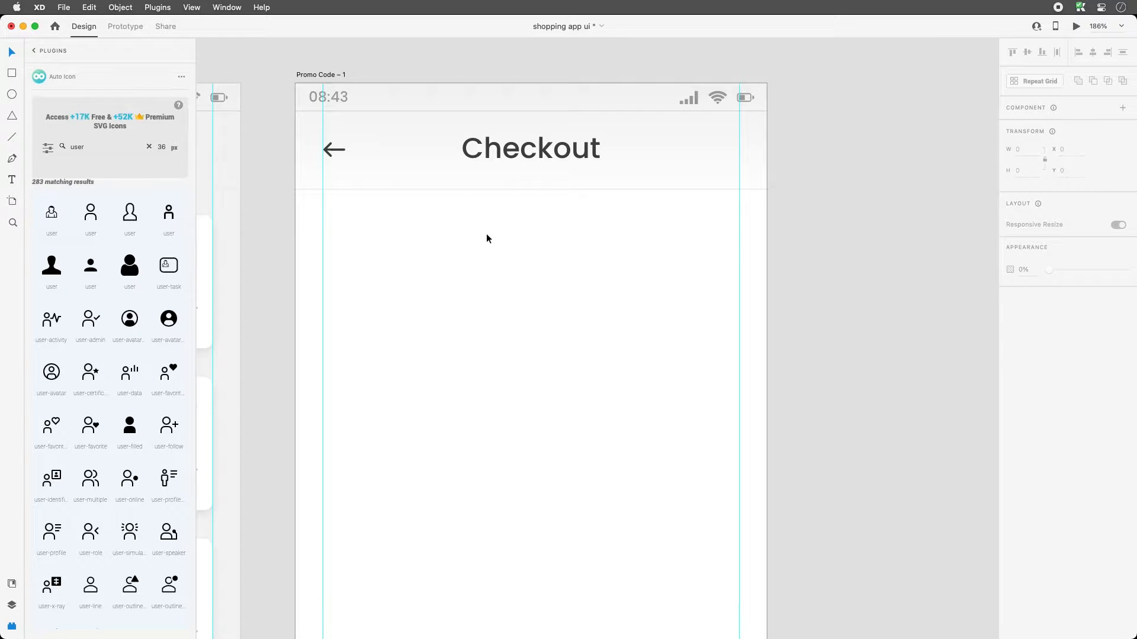
# - Zoom out and pan around the design, then zoom back in on the Promo Code – 1 artboard
pyautogui.press('super+minus')
pyautogui.press('super+minus')
pyautogui.press('super+minus')
pyautogui.scroll(15, 487, 238)
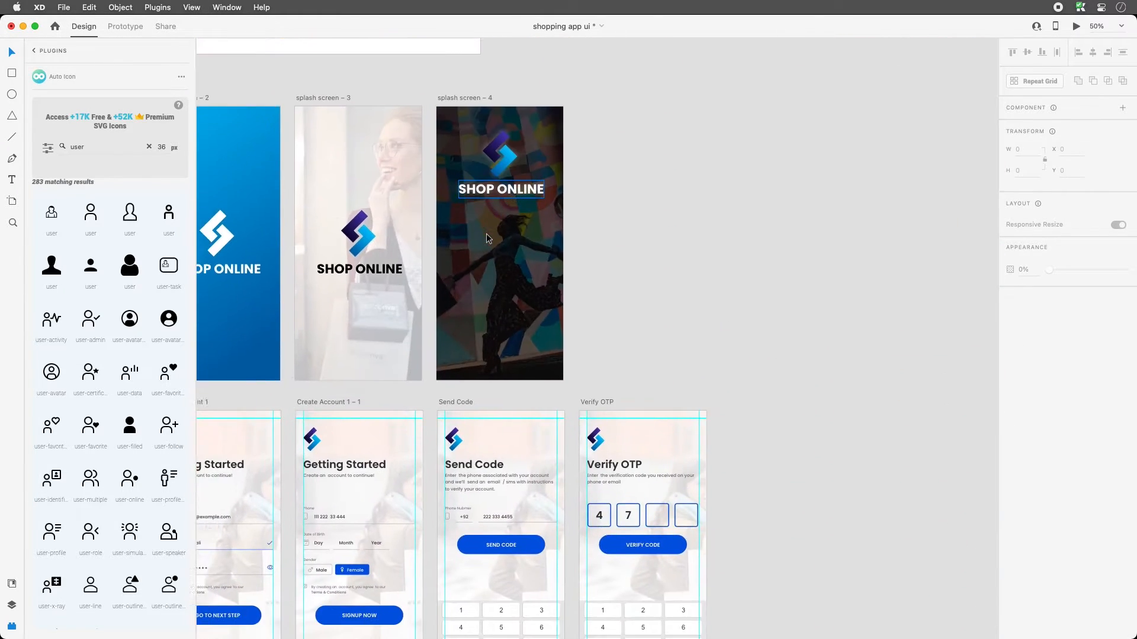
pyautogui.scroll(-2, 487, 239)
pyautogui.hscroll(-3, 488, 239)
pyautogui.scroll(-5, 487, 239)
pyautogui.hscroll(-5, 487, 239)
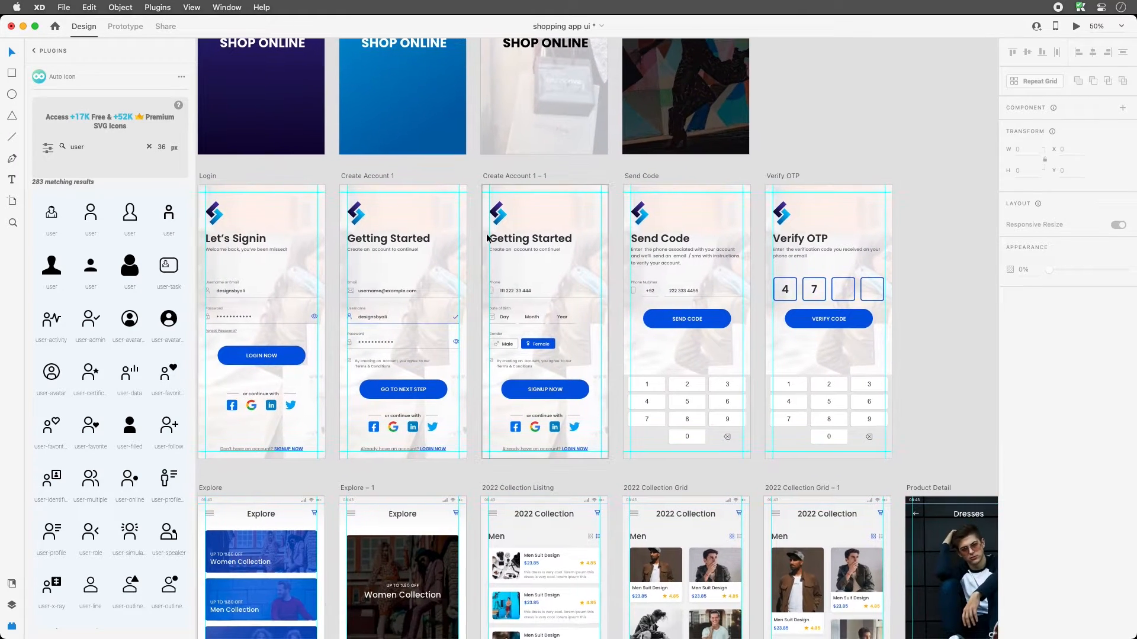
pyautogui.scroll(5, 487, 239)
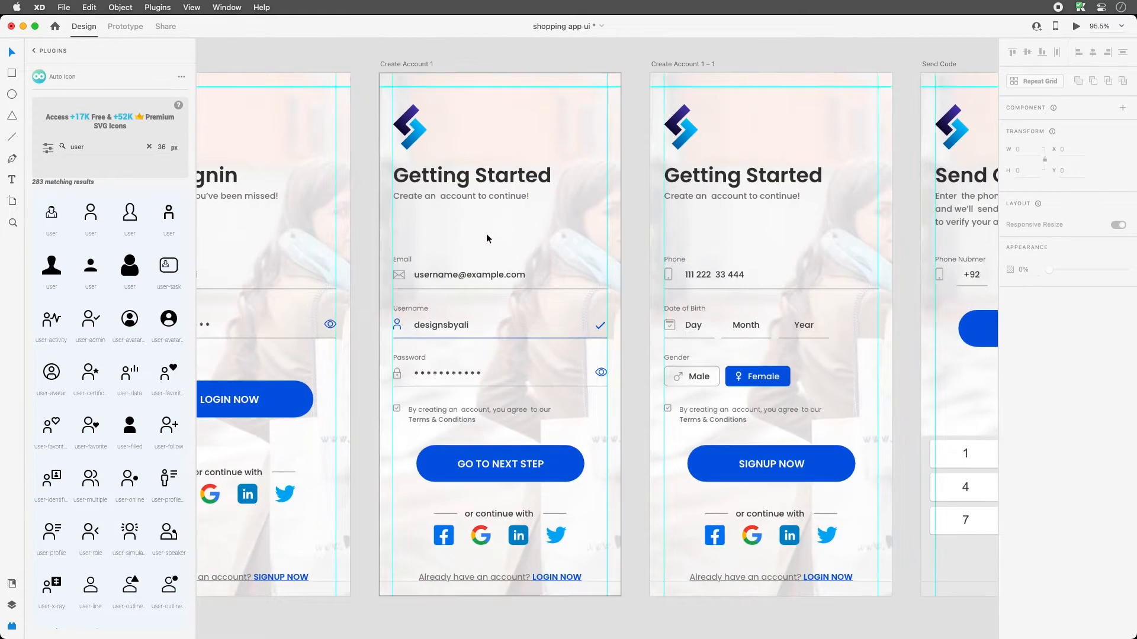
pyautogui.scroll(-2, 487, 236)
pyautogui.hscroll(3, 487, 236)
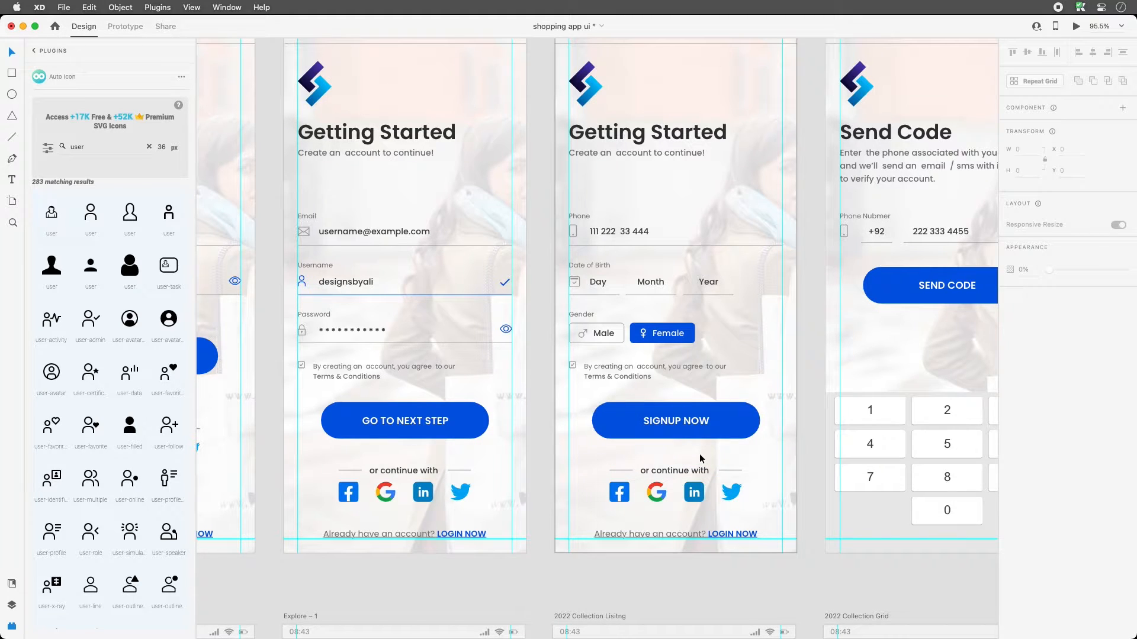
pyautogui.press('super+minus')
pyautogui.press('super+minus')
pyautogui.press('super+minus')
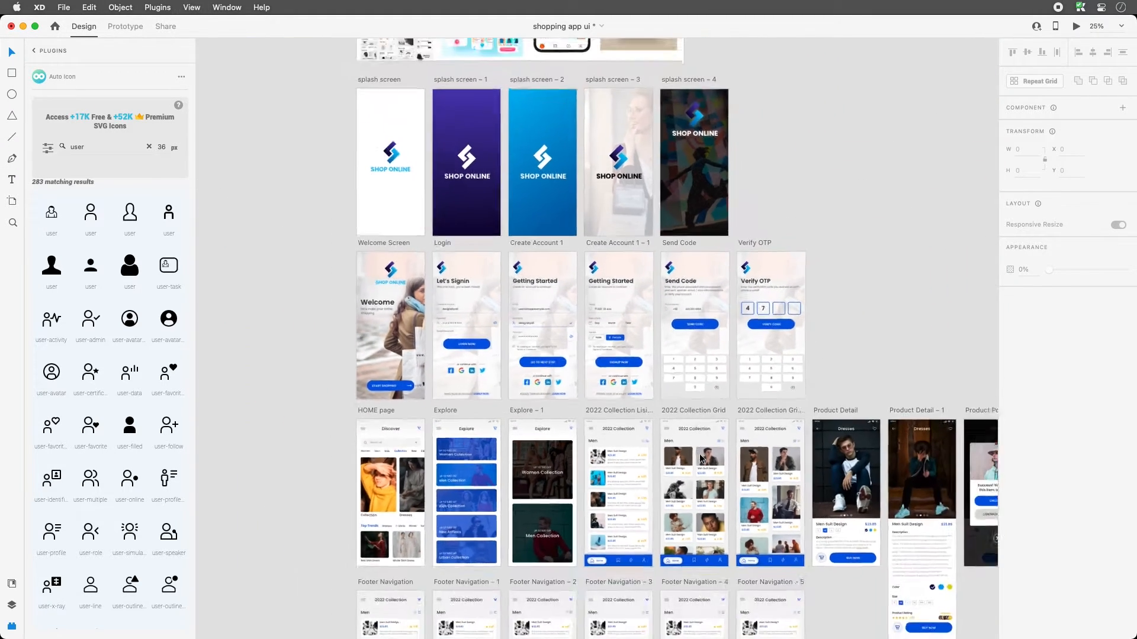
pyautogui.scroll(-5, 706, 461)
pyautogui.hscroll(3, 705, 461)
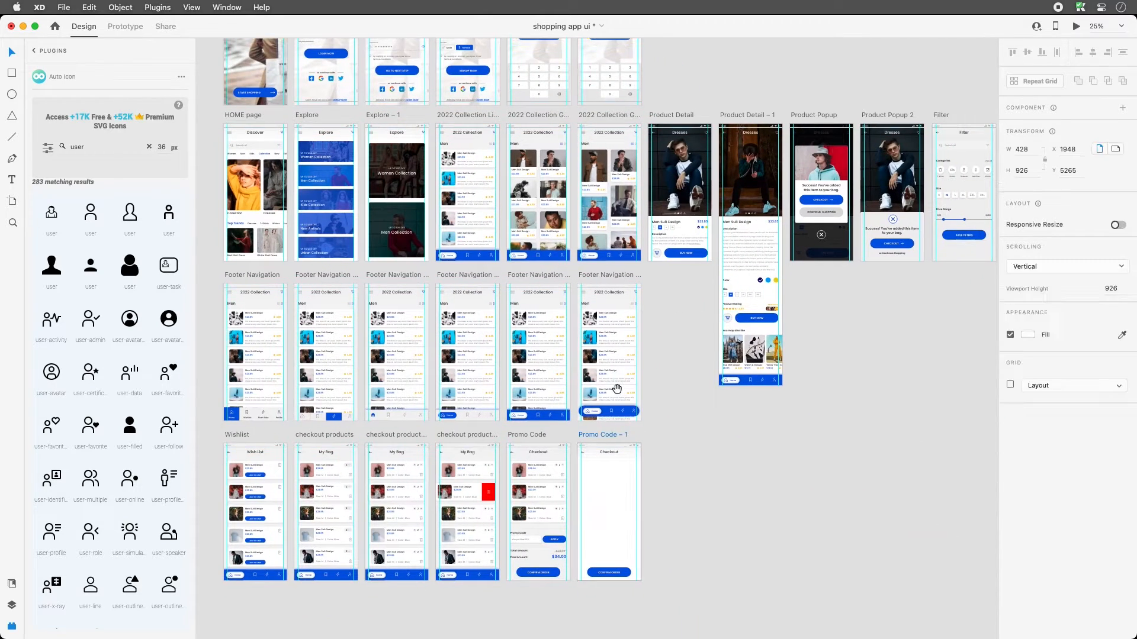
pyautogui.press('z')
pyautogui.moveTo(579, 432); pyautogui.dragTo(700, 578)
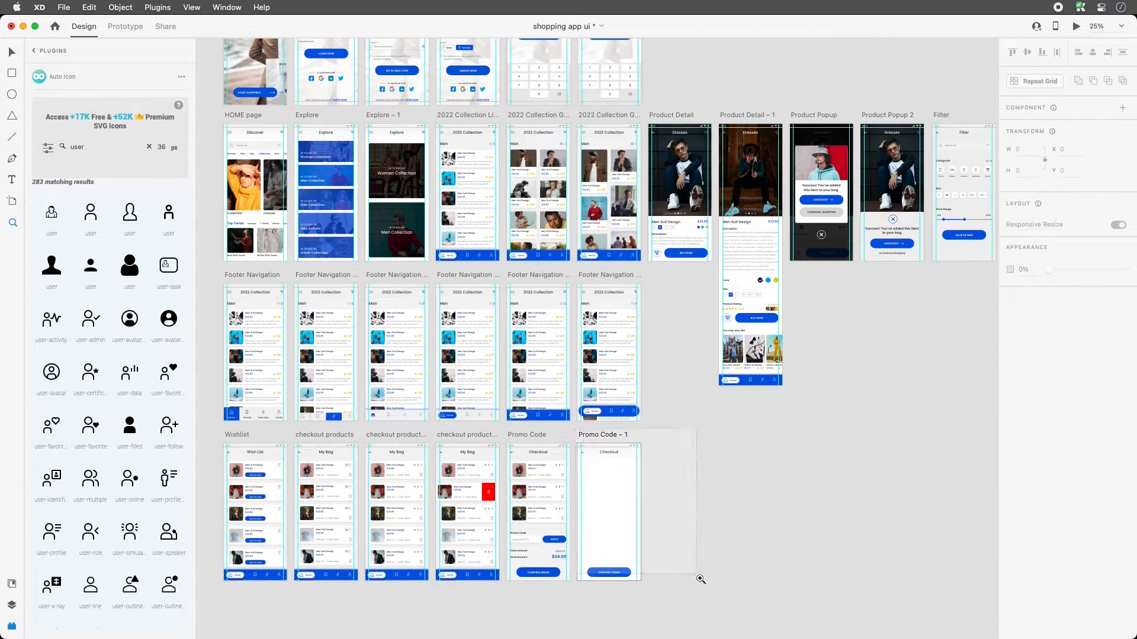
# - Rename the copied artboard to 'Checkout Step 1'
pyautogui.doubleClick(413, 129)
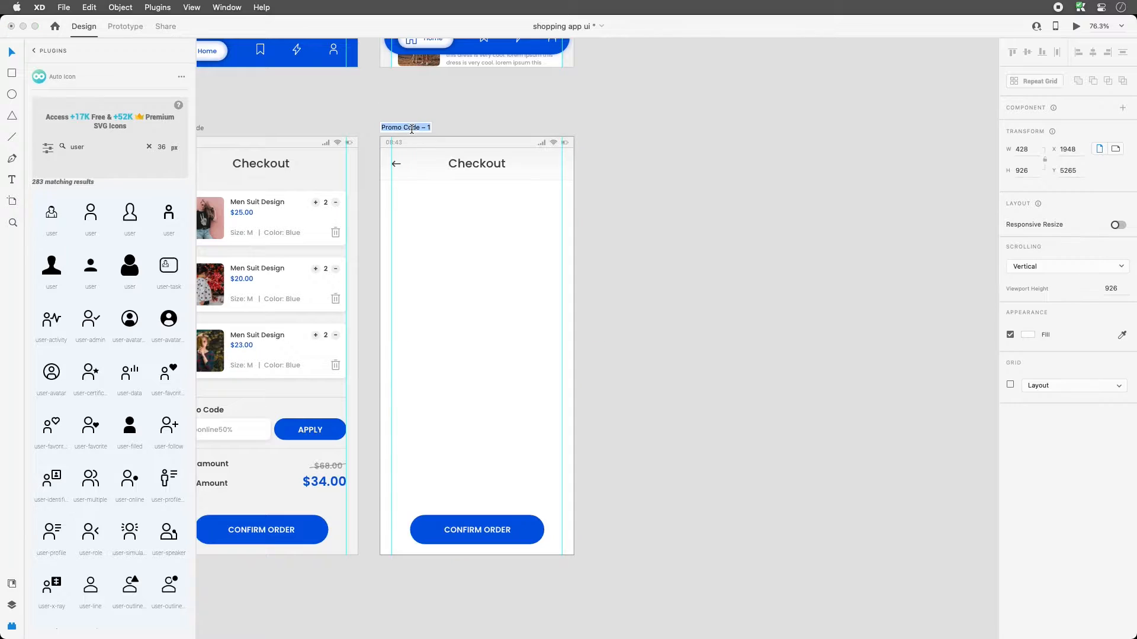
pyautogui.write('check o')
pyautogui.press('BackSpace')
pyautogui.press('BackSpace')
pyautogui.press('BackSpace')
pyautogui.write('out Step 1')
pyautogui.press('Return')
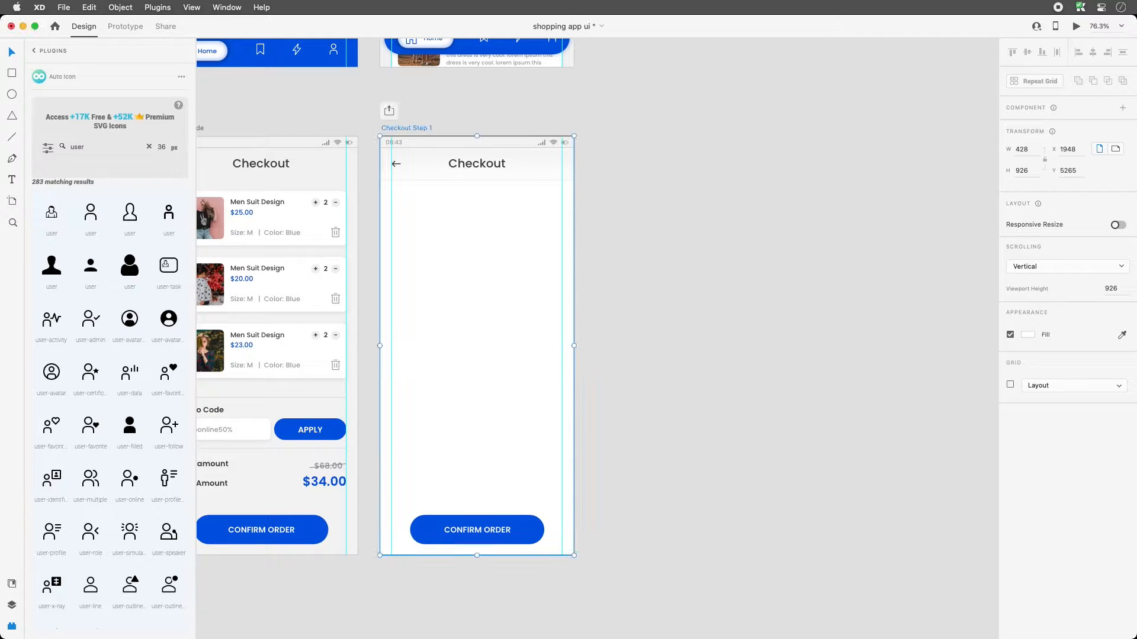
# - Zoom into the top of Checkout Step 1, try placing a user icon, then delete it
pyautogui.press('z')
pyautogui.moveTo(352, 134); pyautogui.dragTo(506, 311)
pyautogui.press('v')
pyautogui.moveTo(72, 200); pyautogui.dragTo(389, 243)
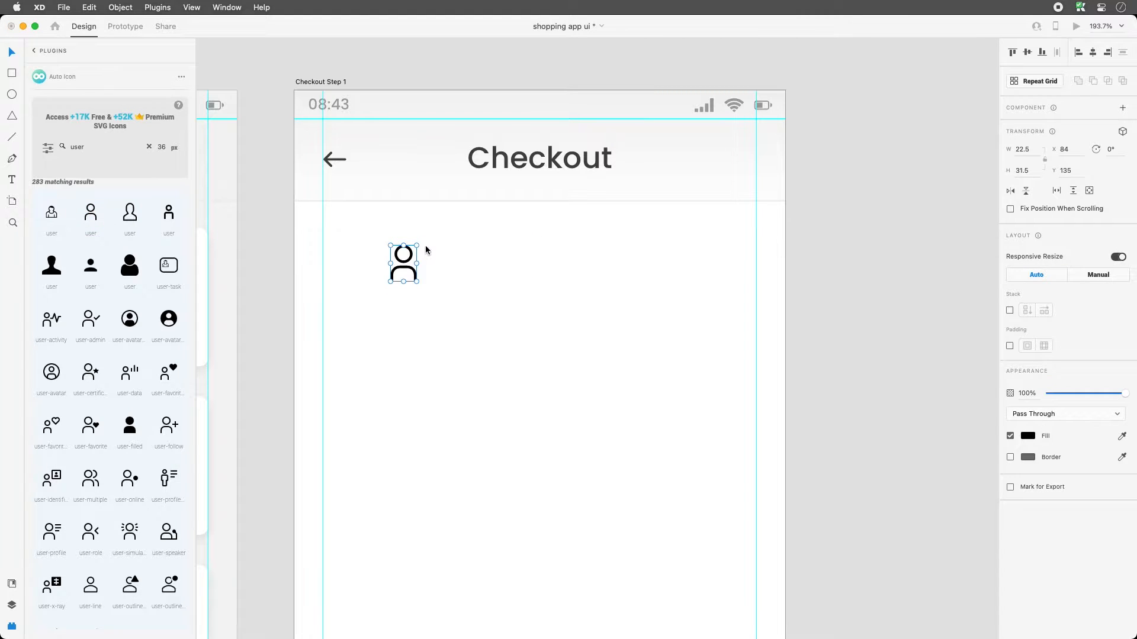
pyautogui.doubleClick(85, 149)
pyautogui.click(515, 280)
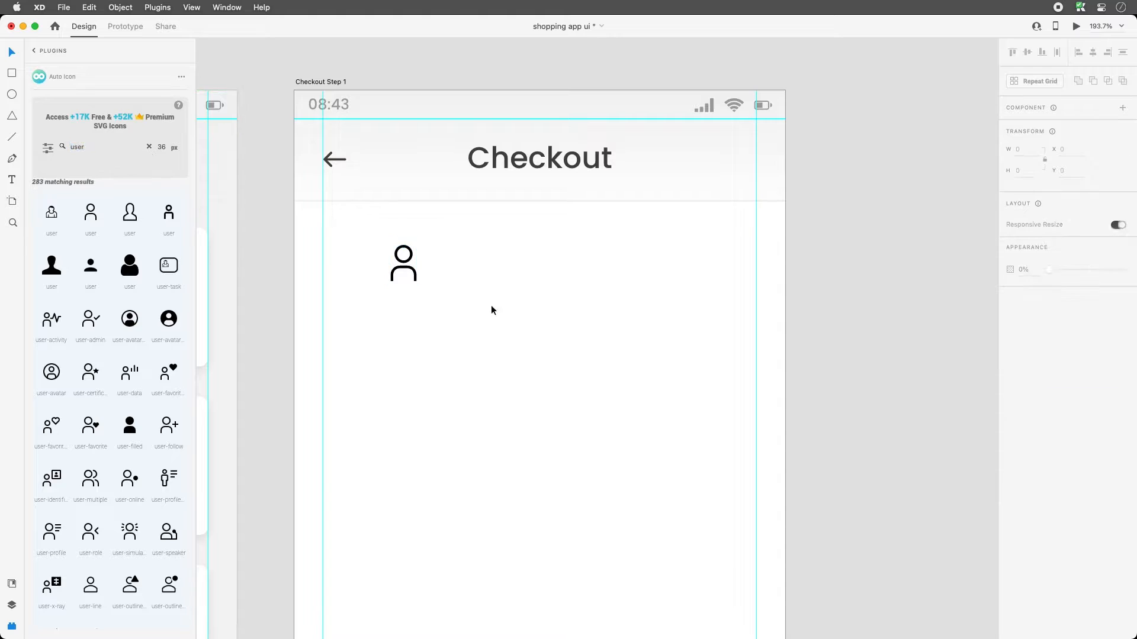
pyautogui.moveTo(476, 328); pyautogui.dragTo(349, 230)
pyautogui.press('Delete')
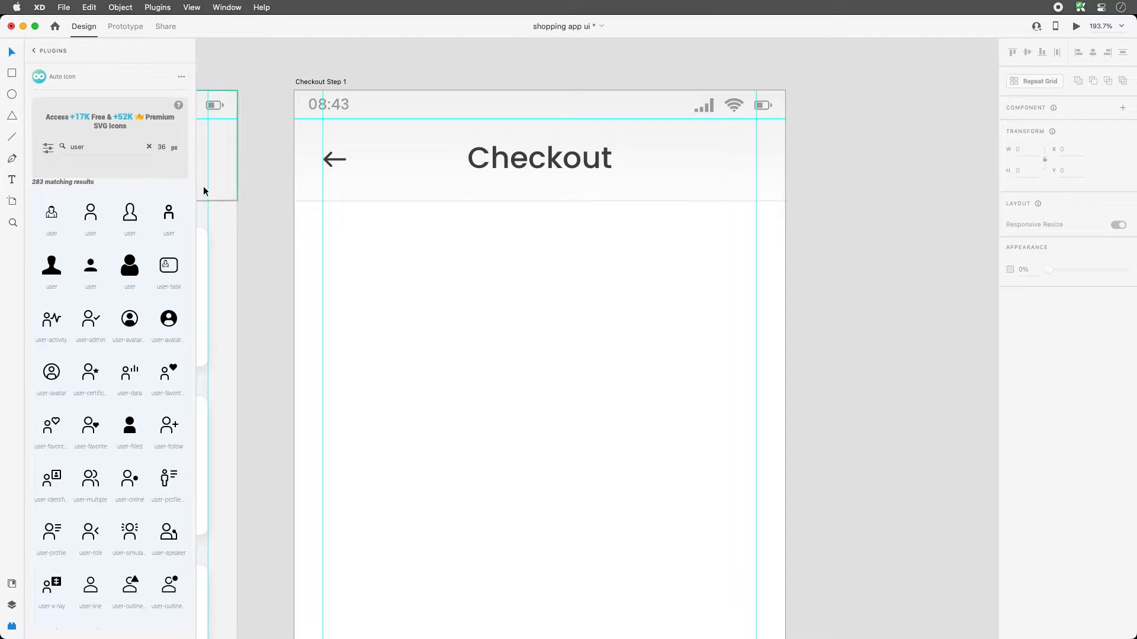
pyautogui.doubleClick(97, 149)
# - Search Auto Icon for 'map' and place a 26 px map-marker icon below the header
pyautogui.write('map')
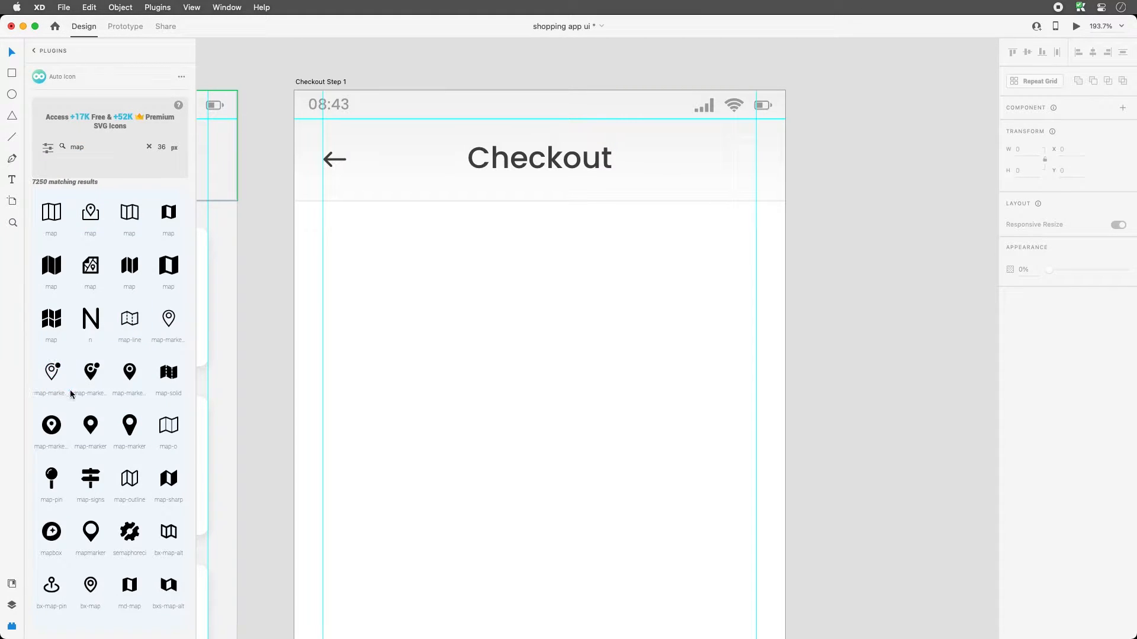
pyautogui.moveTo(166, 321)
pyautogui.mouseDown()
pyautogui.moveTo(429, 240)
pyautogui.moveTo(414, 246)
pyautogui.moveTo(416, 261)
pyautogui.mouseUp()
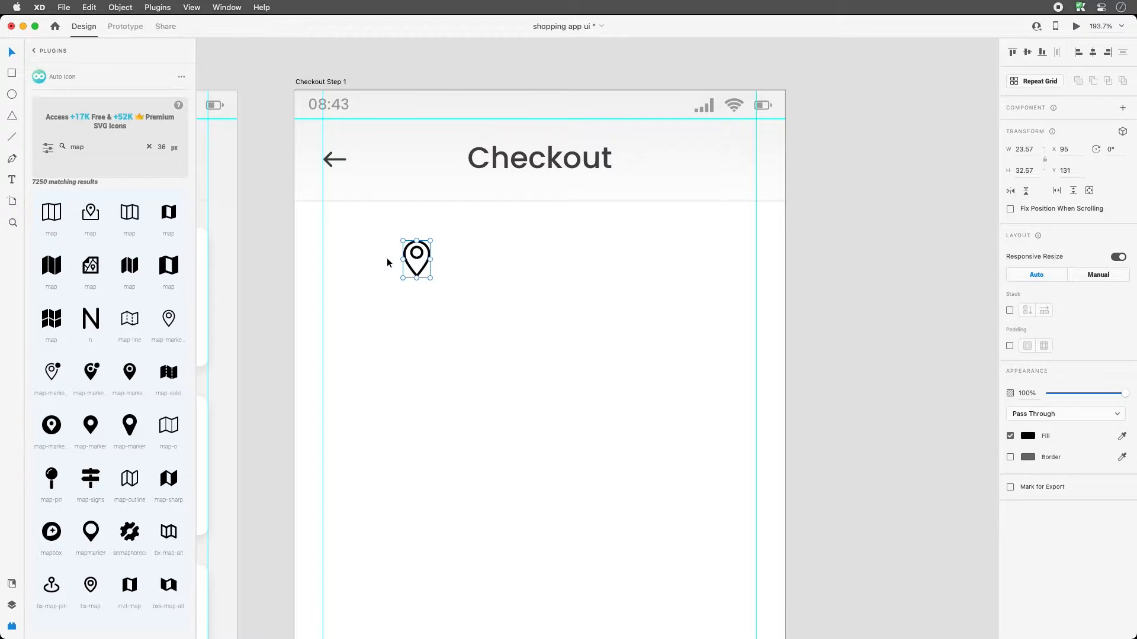
pyautogui.press('Delete')
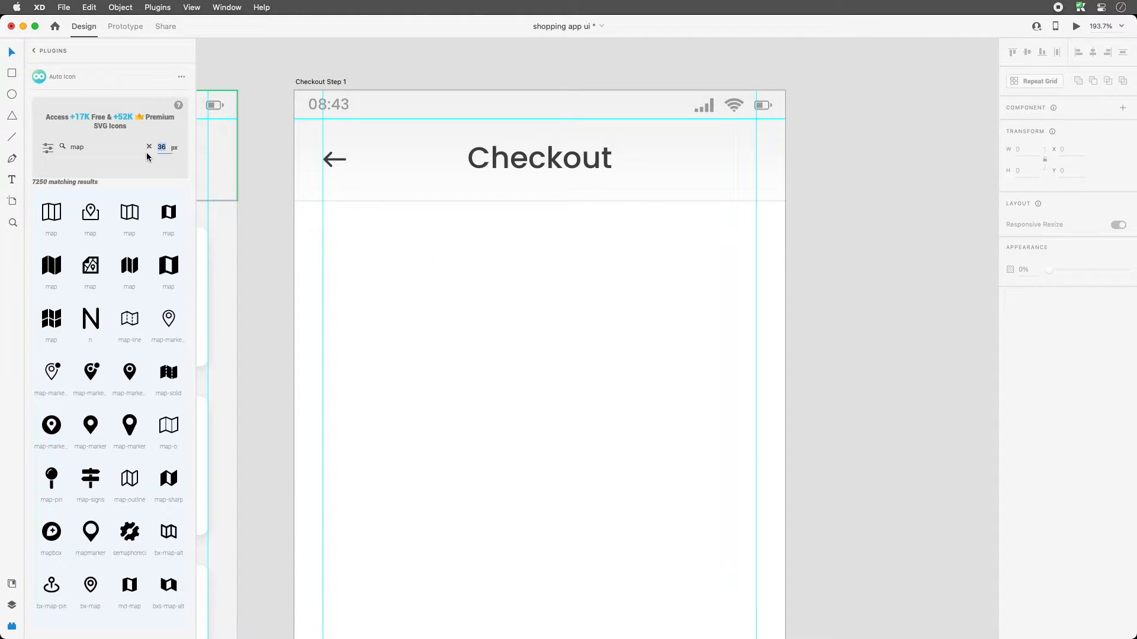
pyautogui.write('26')
pyautogui.moveTo(169, 318)
pyautogui.mouseDown()
pyautogui.moveTo(419, 248)
pyautogui.moveTo(411, 238)
pyautogui.mouseUp()
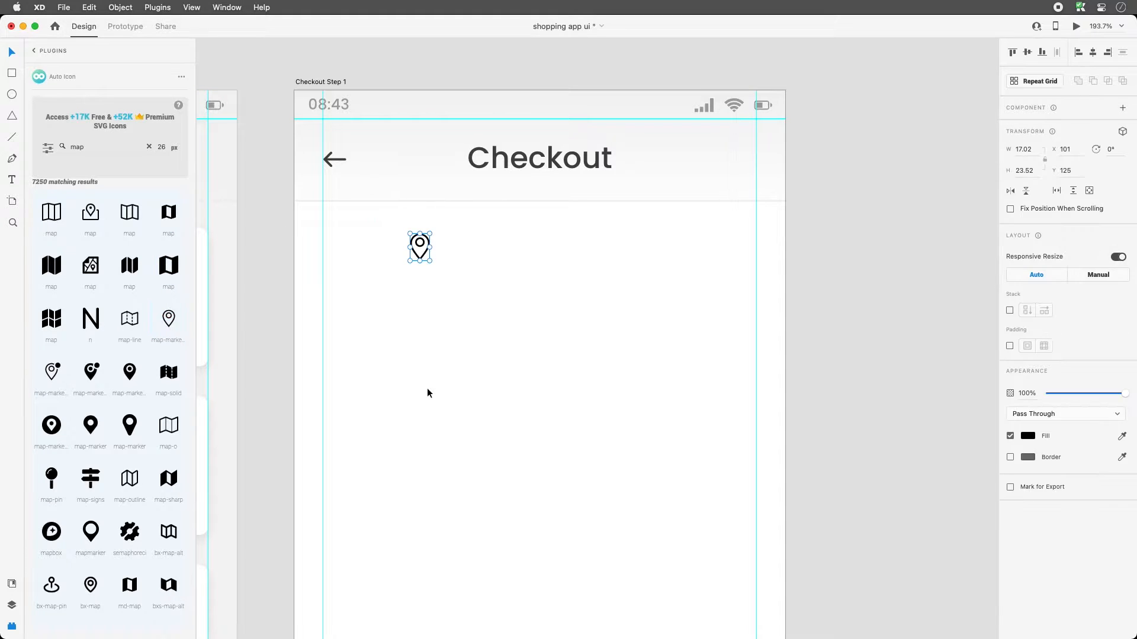
# - Search Auto Icon for 'payment', then change the search to 'car'
pyautogui.doubleClick(78, 148)
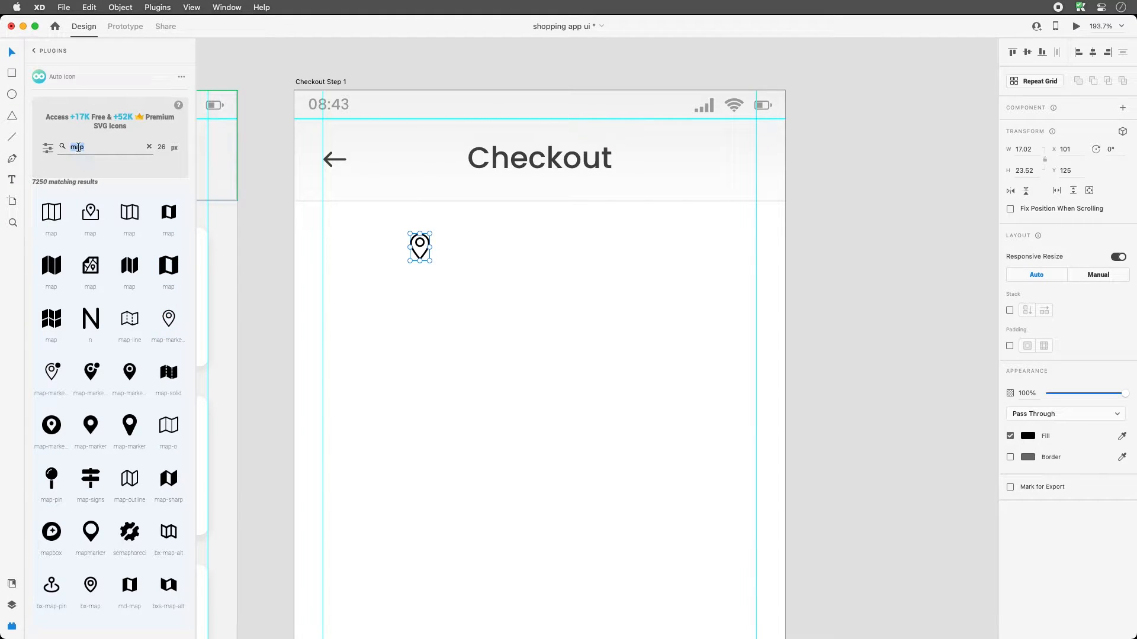
pyautogui.write('payment')
pyautogui.doubleClick(81, 148)
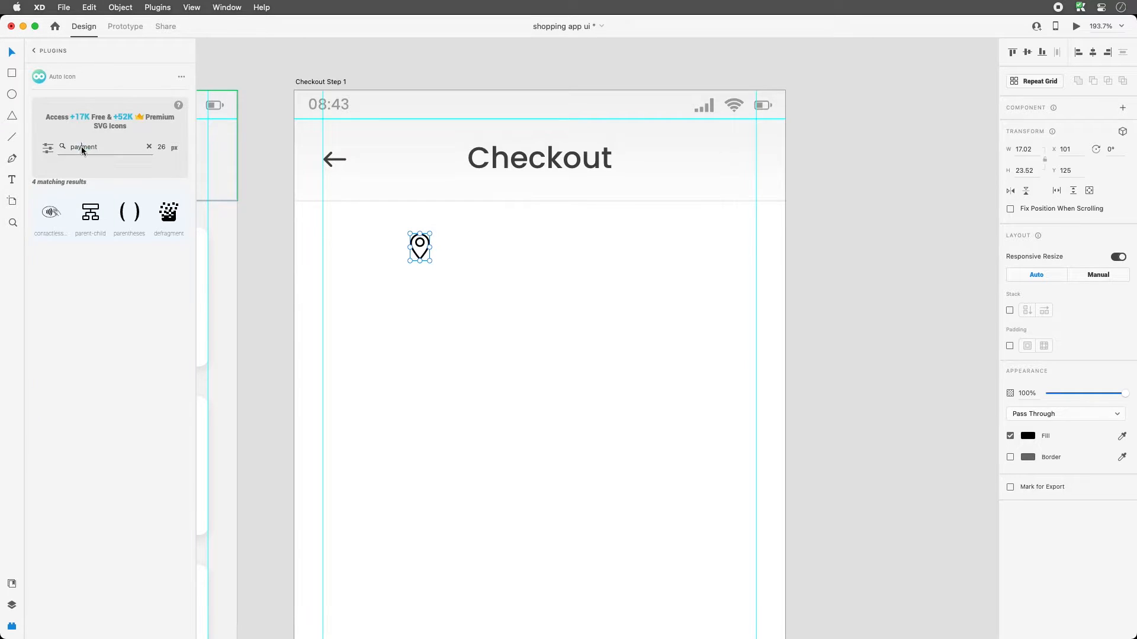
pyautogui.write('card')
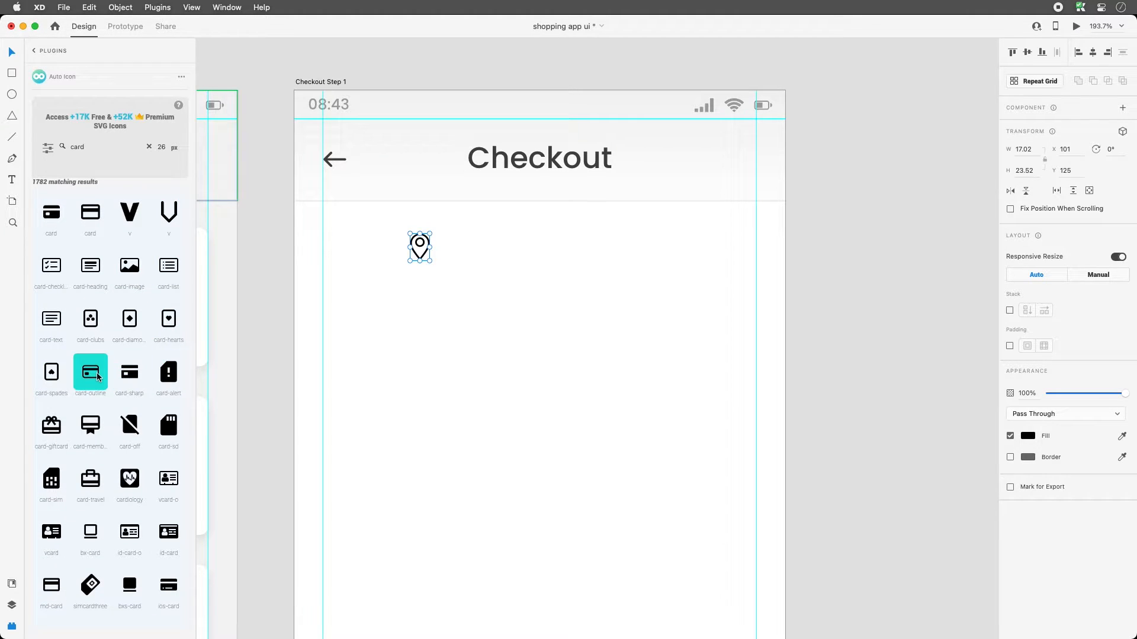
# - Place a card-outline icon beside the pin and line it up in the same row
pyautogui.moveTo(98, 377); pyautogui.dragTo(496, 252)
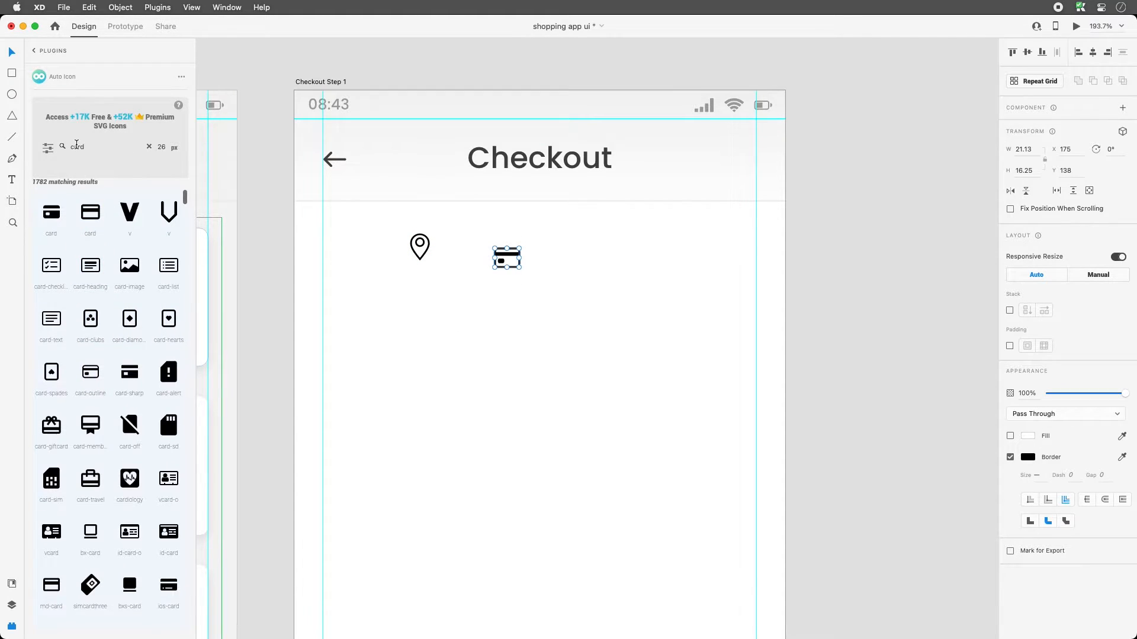
pyautogui.doubleClick(77, 148)
pyautogui.click(573, 369)
pyautogui.hscroll(1, 525, 273)
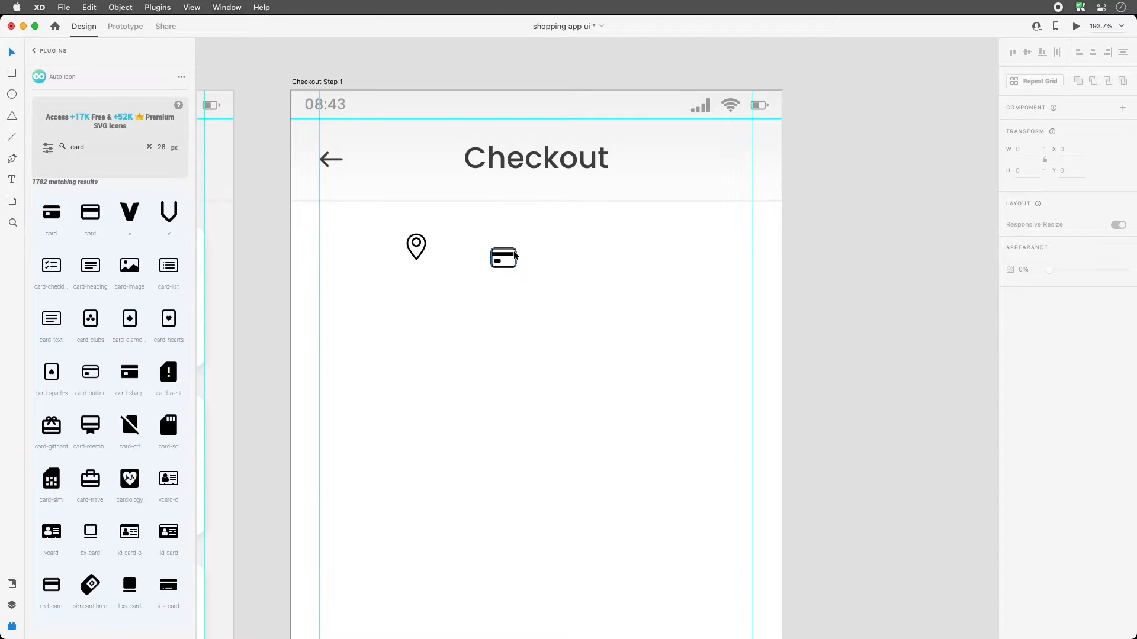
pyautogui.scroll(1, 515, 261)
pyautogui.moveTo(513, 259); pyautogui.dragTo(529, 259)
pyautogui.click(526, 303)
pyautogui.moveTo(584, 323); pyautogui.dragTo(415, 256)
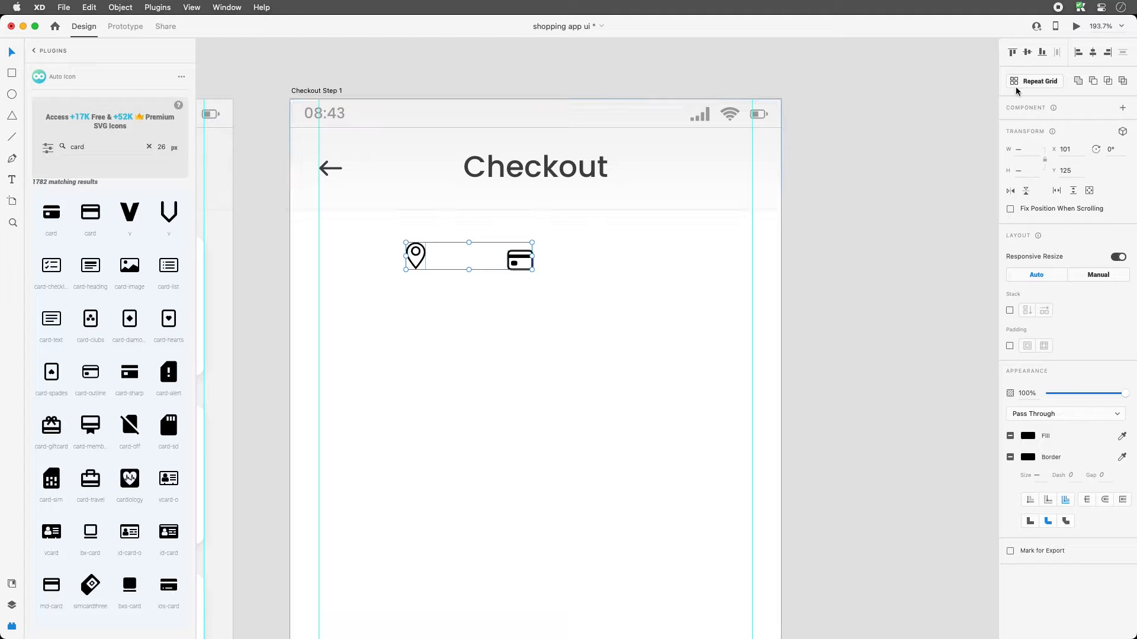
pyautogui.click(550, 295)
pyautogui.moveTo(519, 261); pyautogui.dragTo(522, 257)
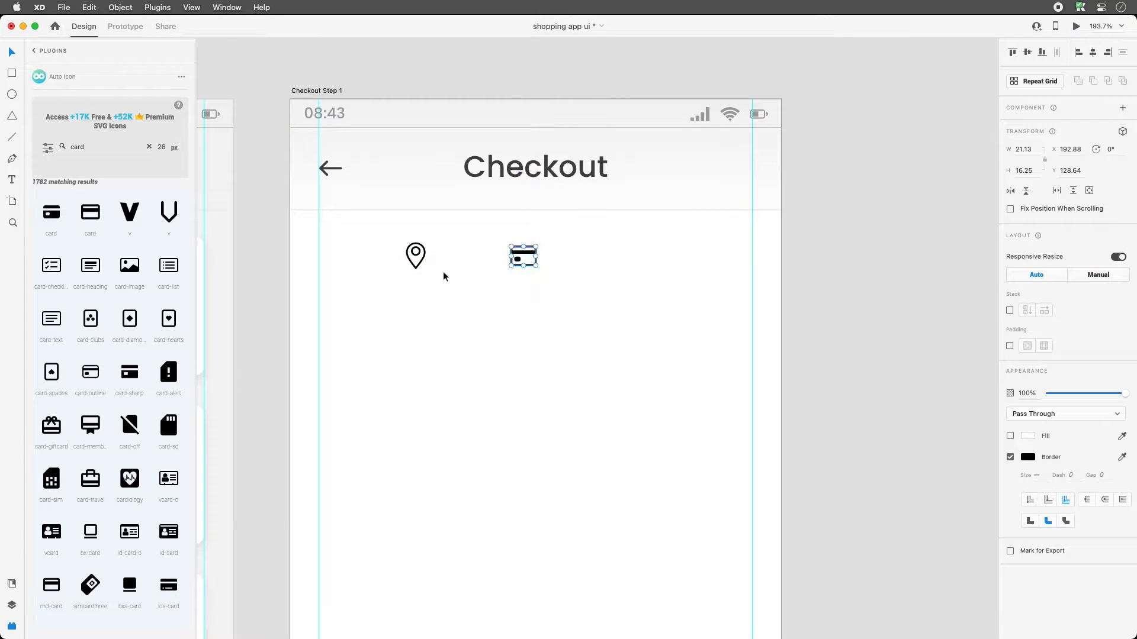
pyautogui.click(448, 279)
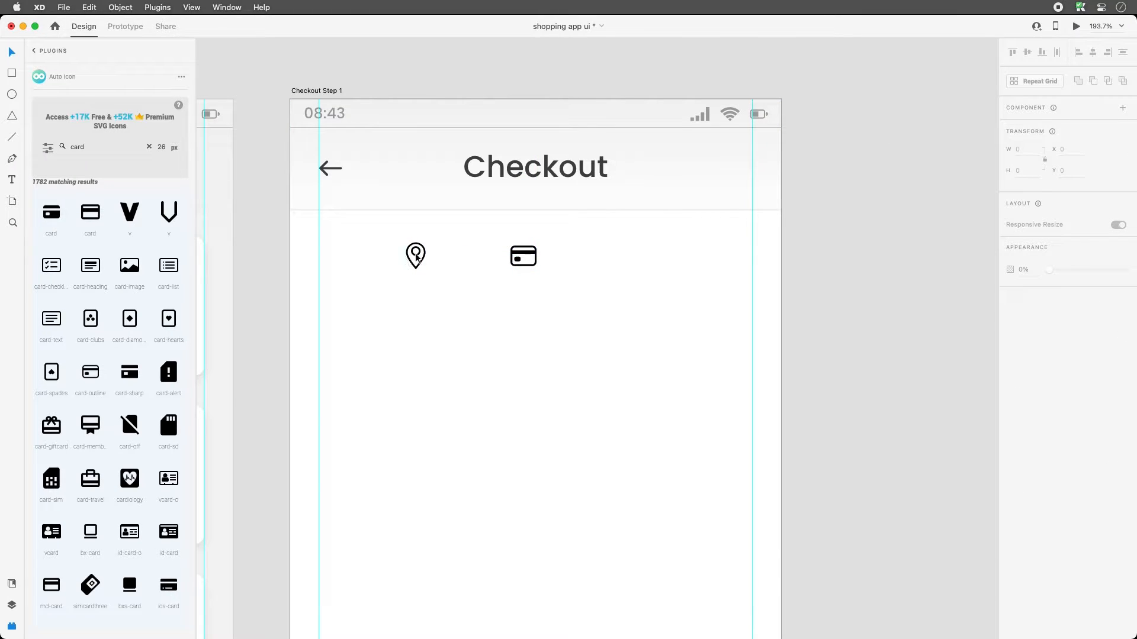
# - Move the pin icon further left and centre the card icon horizontally on the artboard
pyautogui.moveTo(415, 258); pyautogui.dragTo(390, 257)
pyautogui.click(512, 255)
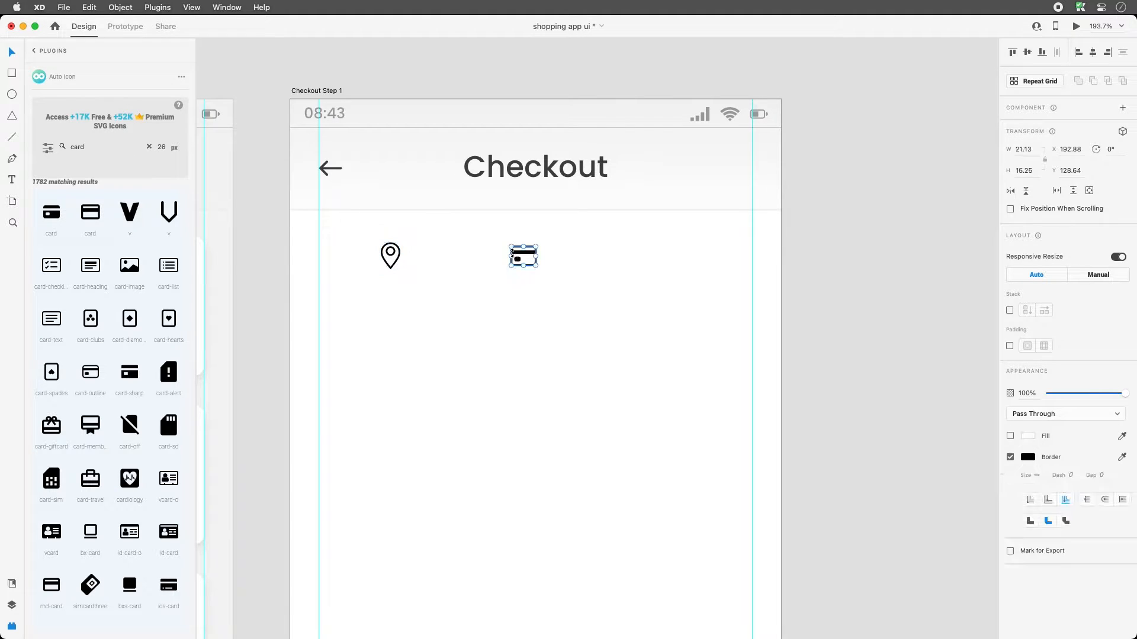
pyautogui.click(1093, 52)
pyautogui.click(480, 315)
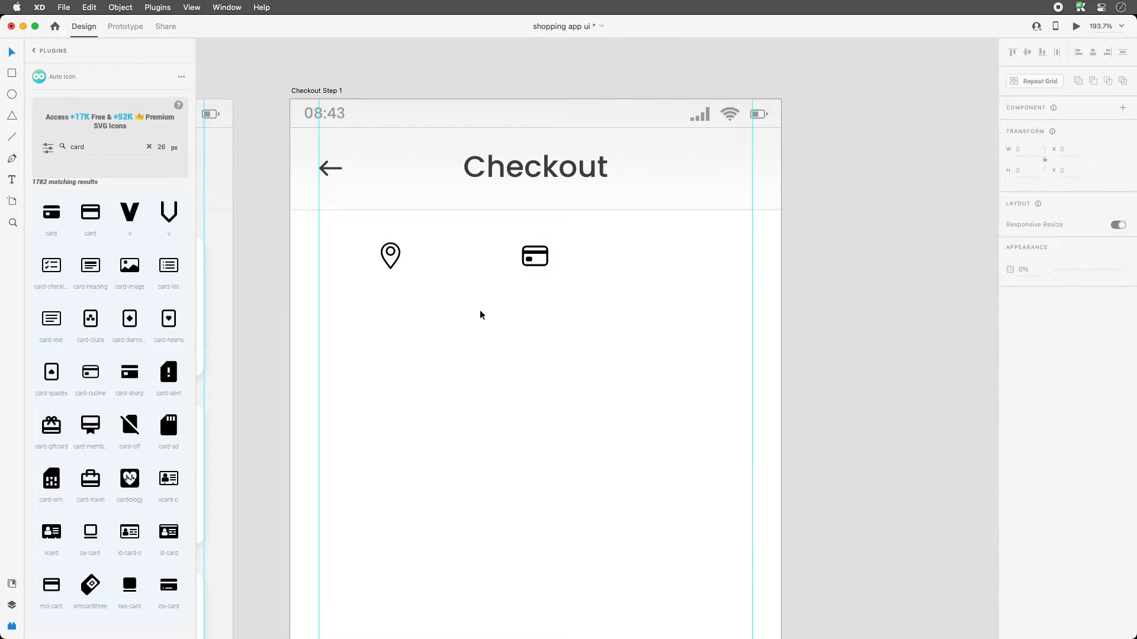
pyautogui.moveTo(390, 261); pyautogui.dragTo(675, 274)
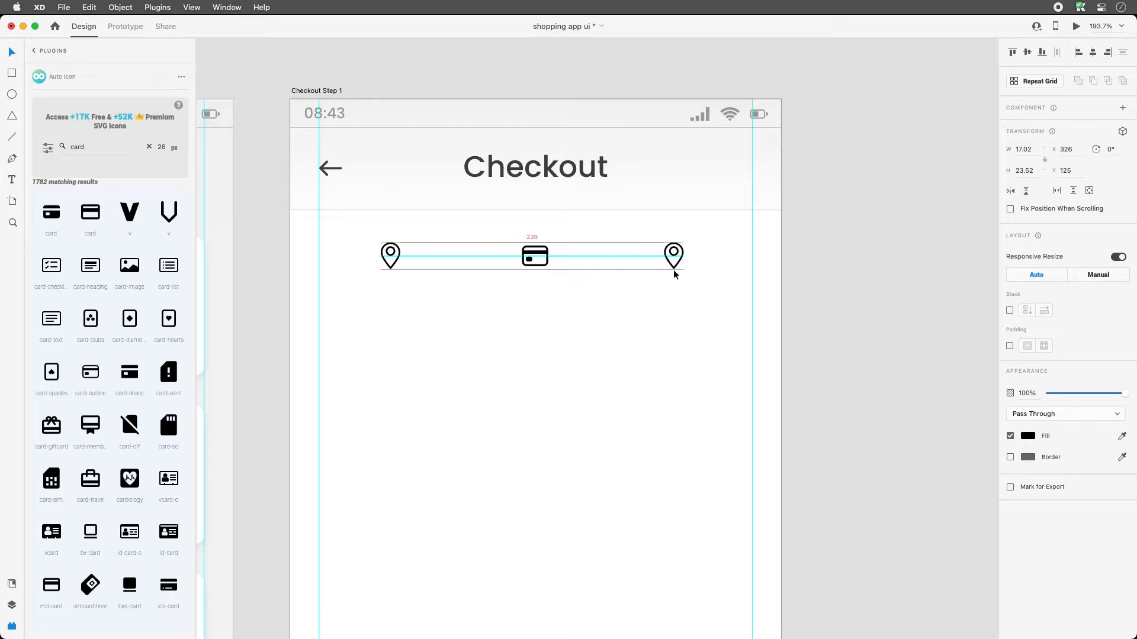
pyautogui.press('super+z')
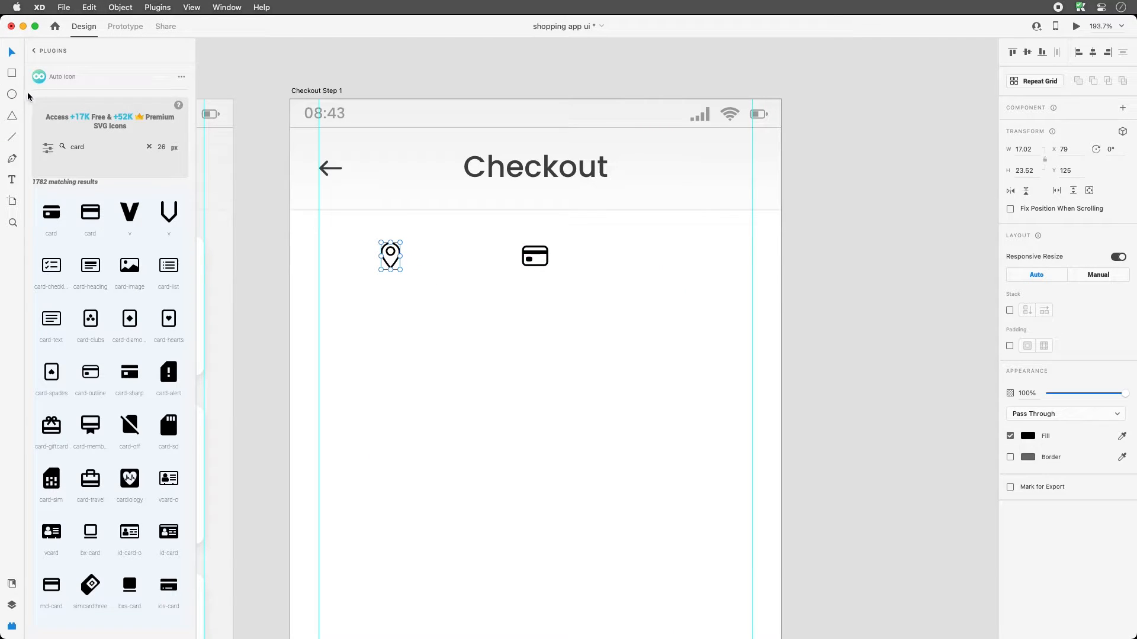
pyautogui.click(12, 95)
pyautogui.click(368, 242)
pyautogui.click(15, 95)
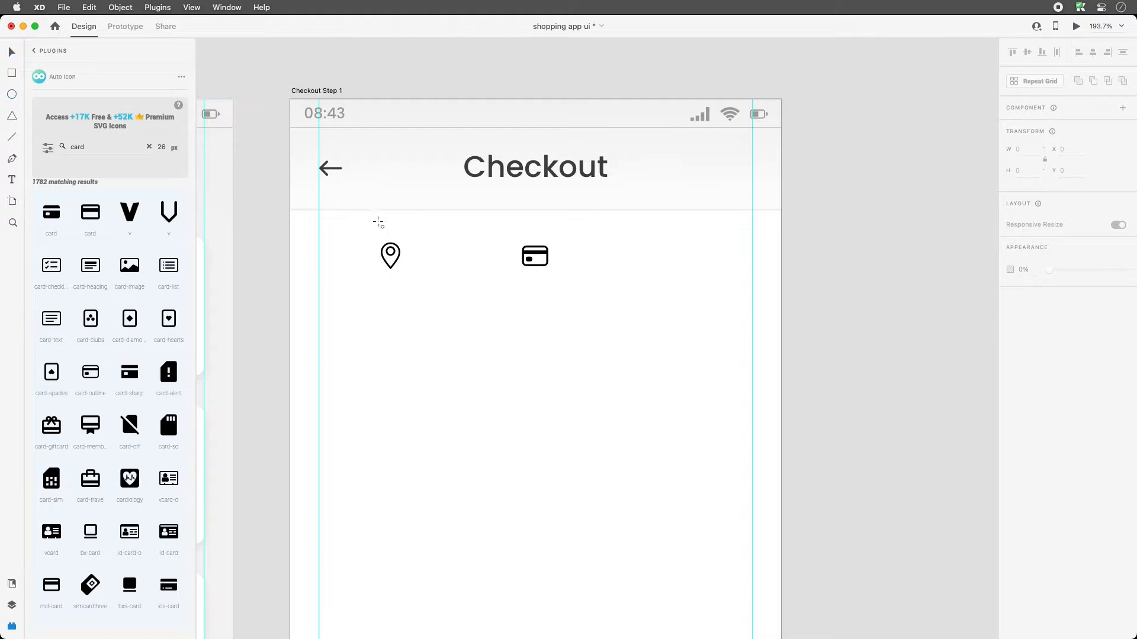
# - Draw a 24×24 circle right of the card icon with no border and a dark grey fill
pyautogui.moveTo(382, 242); pyautogui.dragTo(688, 270)
pyautogui.press('v')
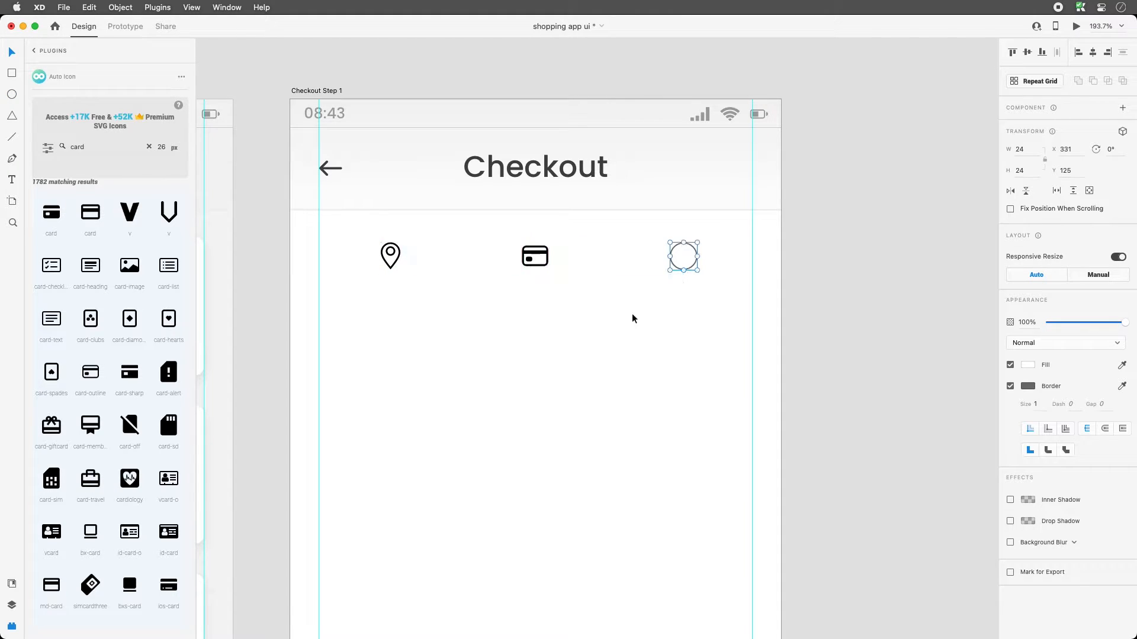
pyautogui.click(647, 310)
pyautogui.click(688, 256)
pyautogui.click(1010, 386)
pyautogui.click(1029, 366)
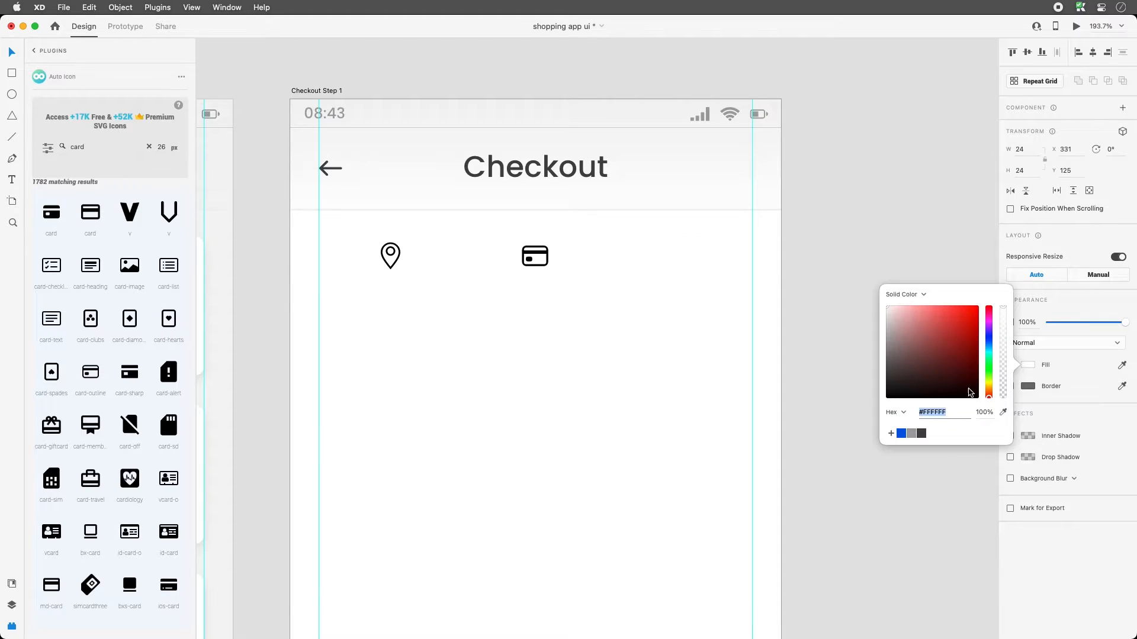
pyautogui.click(921, 433)
pyautogui.click(690, 374)
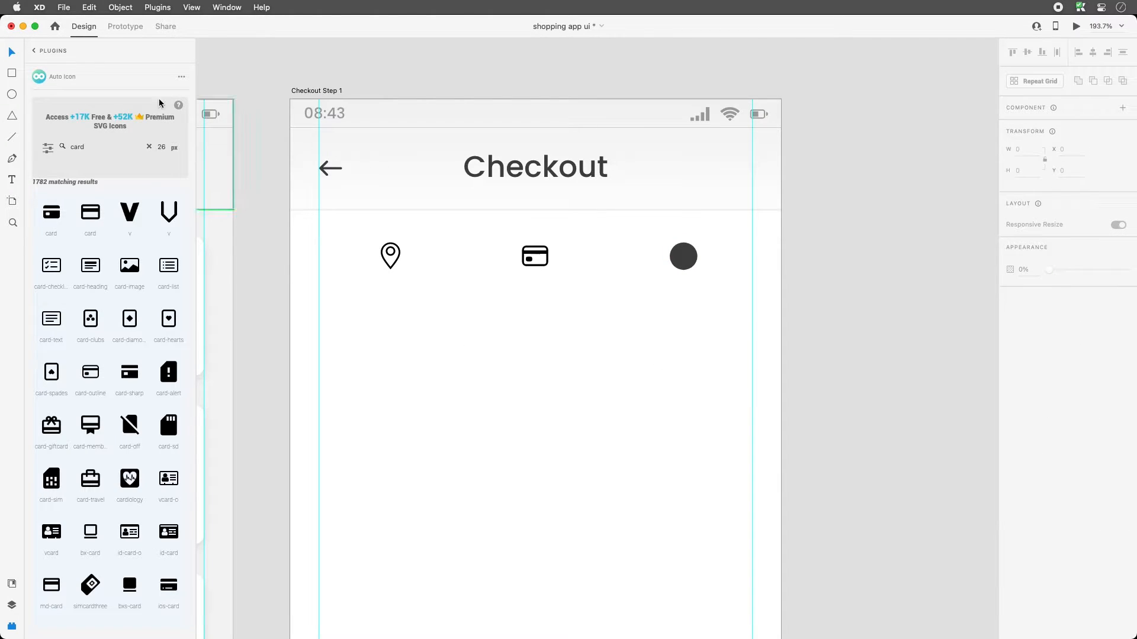
# - Draw a three-point check mark with the Pen tool and move it onto the dark circle
pyautogui.click(12, 158)
pyautogui.click(408, 357)
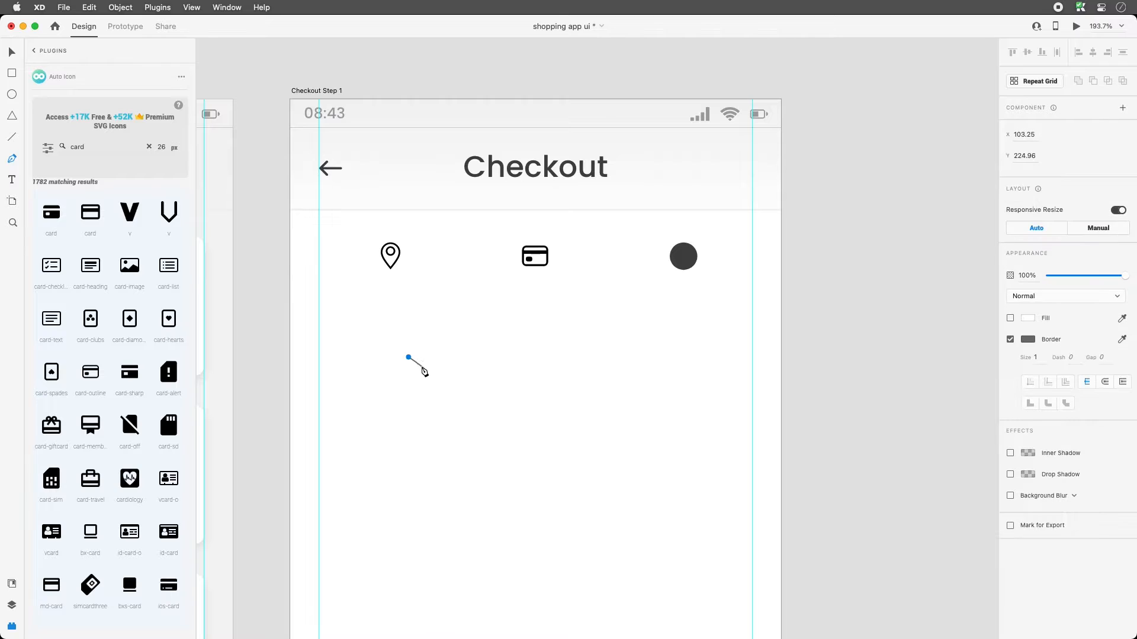
pyautogui.click(415, 362)
pyautogui.click(433, 353)
pyautogui.press('Escape')
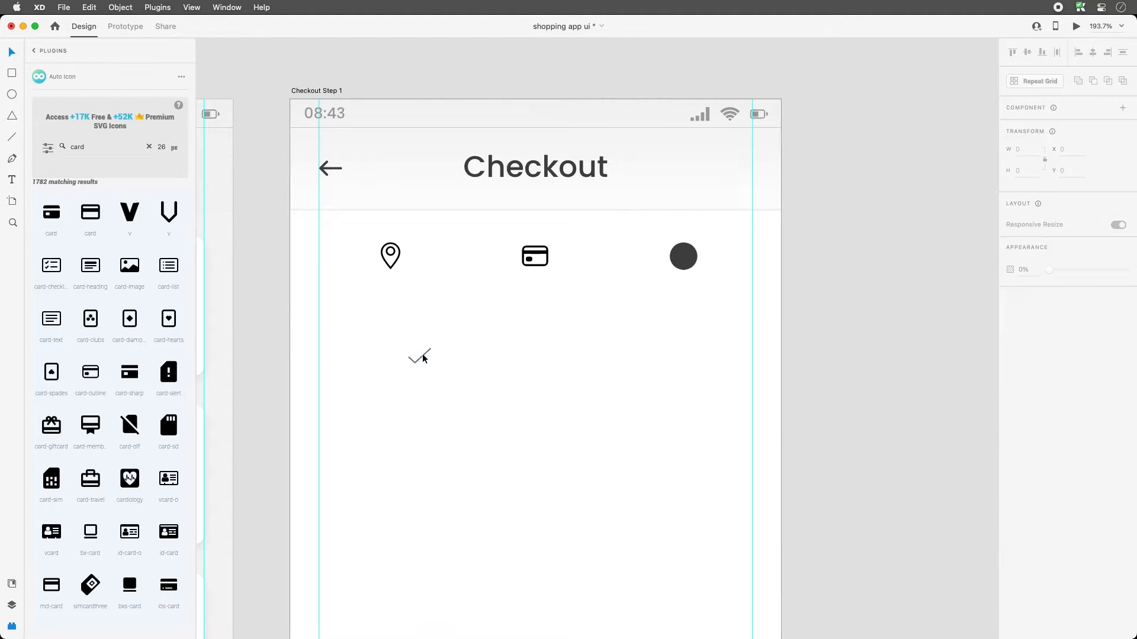
pyautogui.moveTo(421, 358); pyautogui.dragTo(752, 331)
pyautogui.press('z')
pyautogui.press('v')
# - Give the check mark a 3 px border with round caps and centre it in the circle
pyautogui.click(1040, 406)
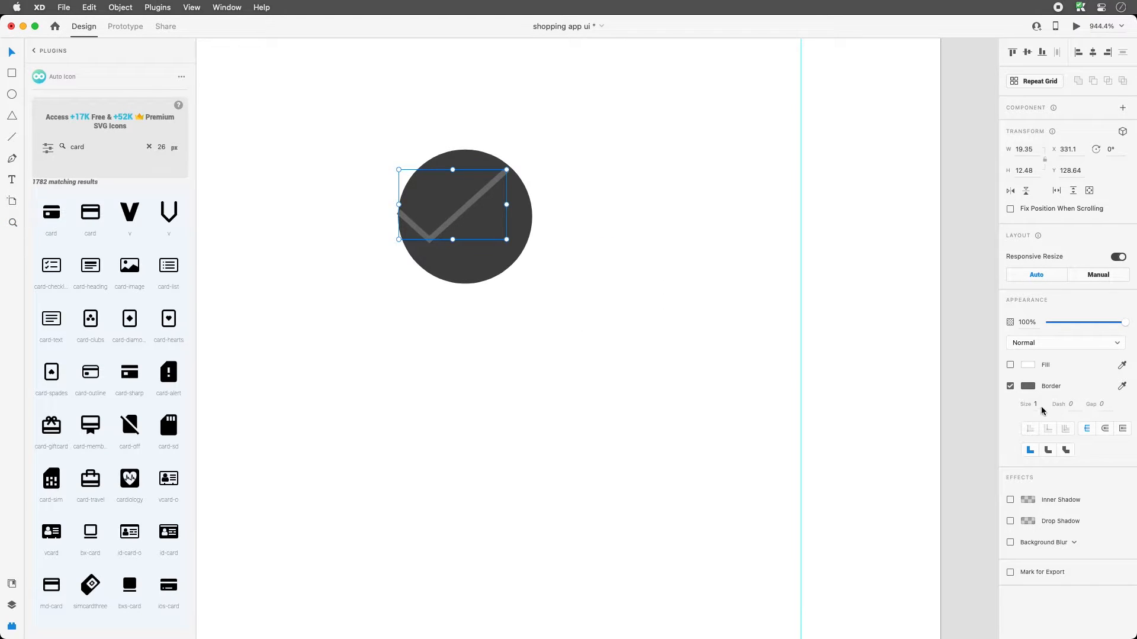
pyautogui.write('2')
pyautogui.press('Return')
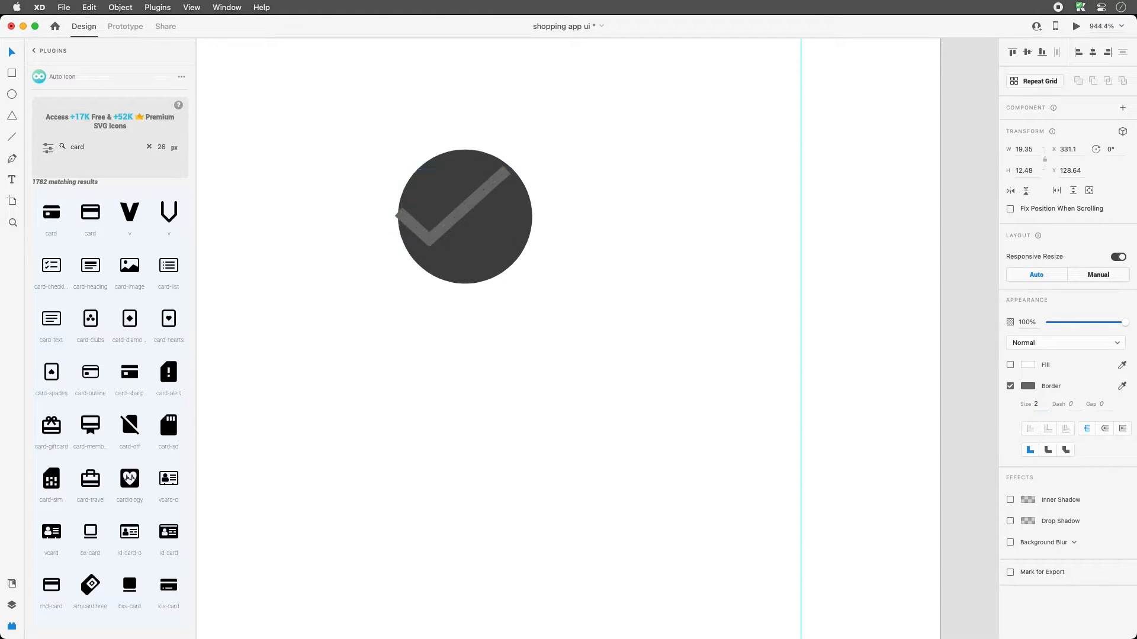
pyautogui.click(1105, 428)
pyautogui.click(1035, 404)
pyautogui.write('3')
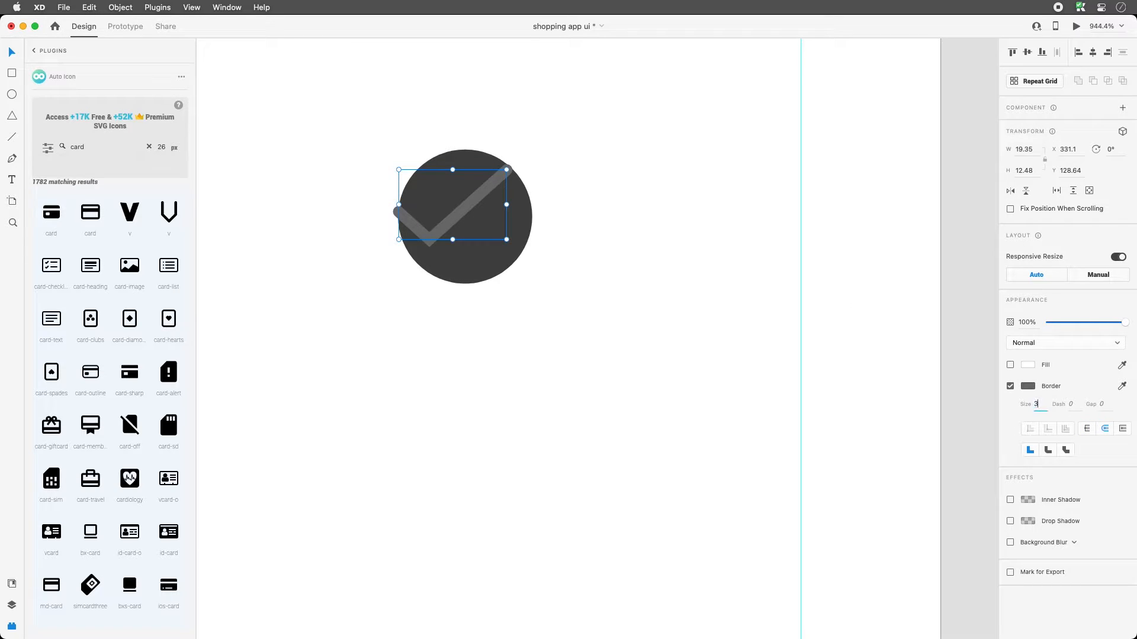
pyautogui.press('Tab')
pyautogui.click(887, 371)
pyautogui.moveTo(474, 202); pyautogui.dragTo(508, 208)
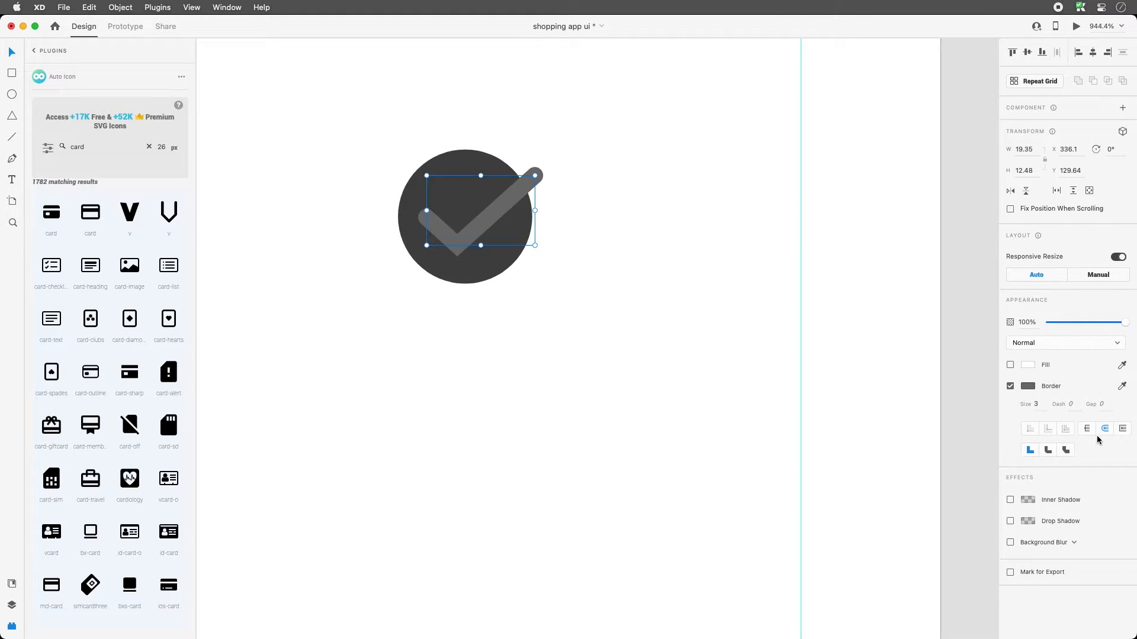
# - Make the check mark's stroke white, then zoom out
pyautogui.click(1030, 386)
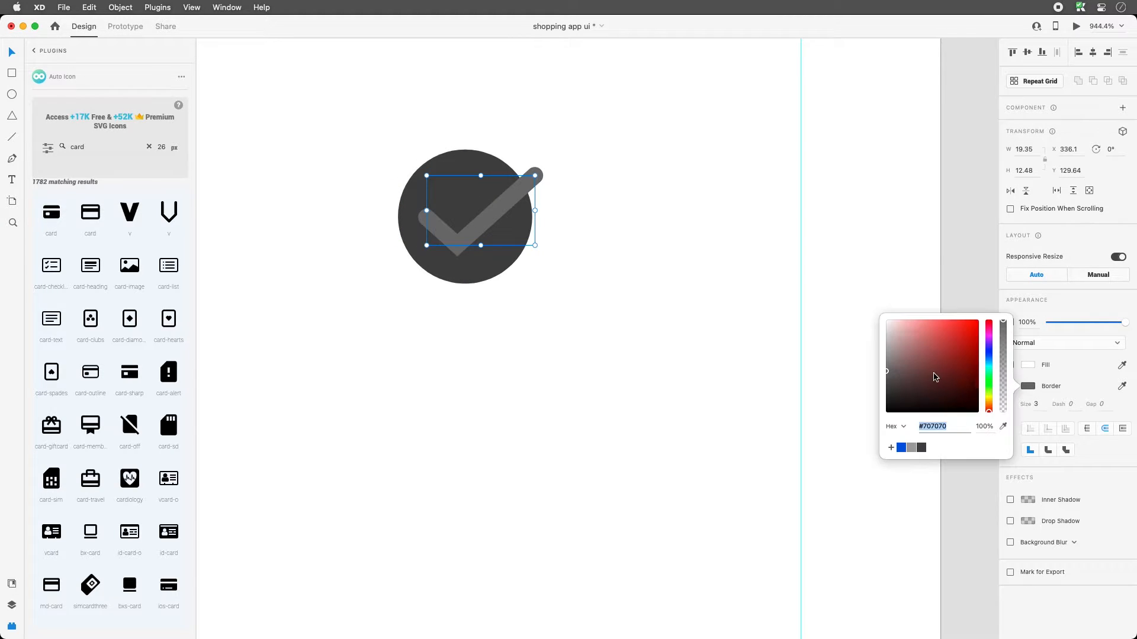
pyautogui.moveTo(934, 376); pyautogui.dragTo(824, 285)
pyautogui.click(721, 265)
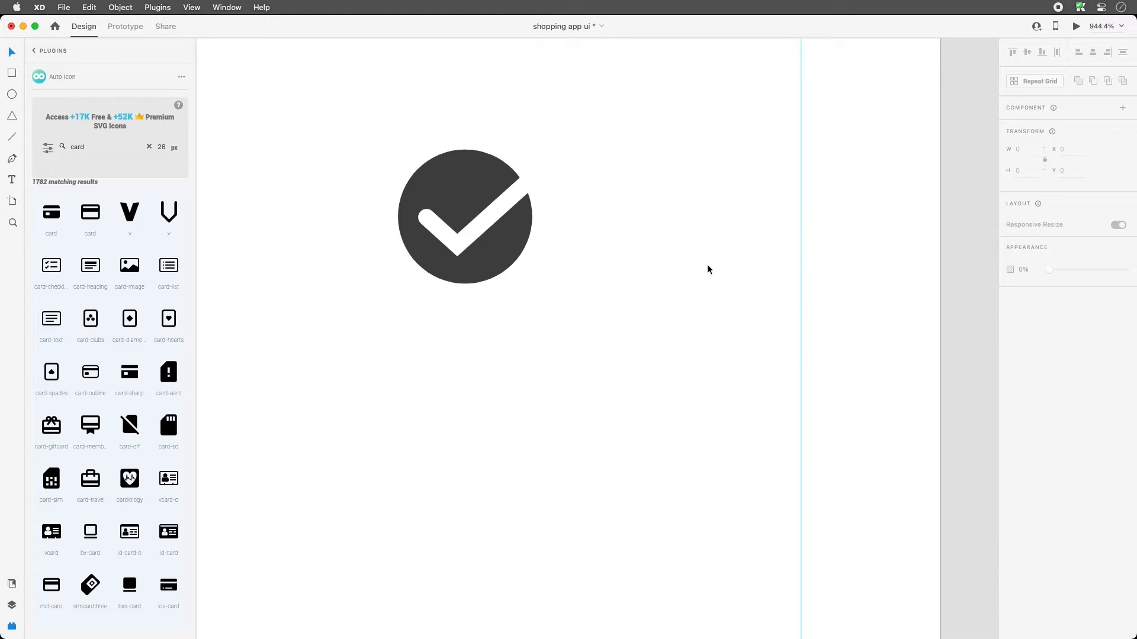
pyautogui.press('super+minus')
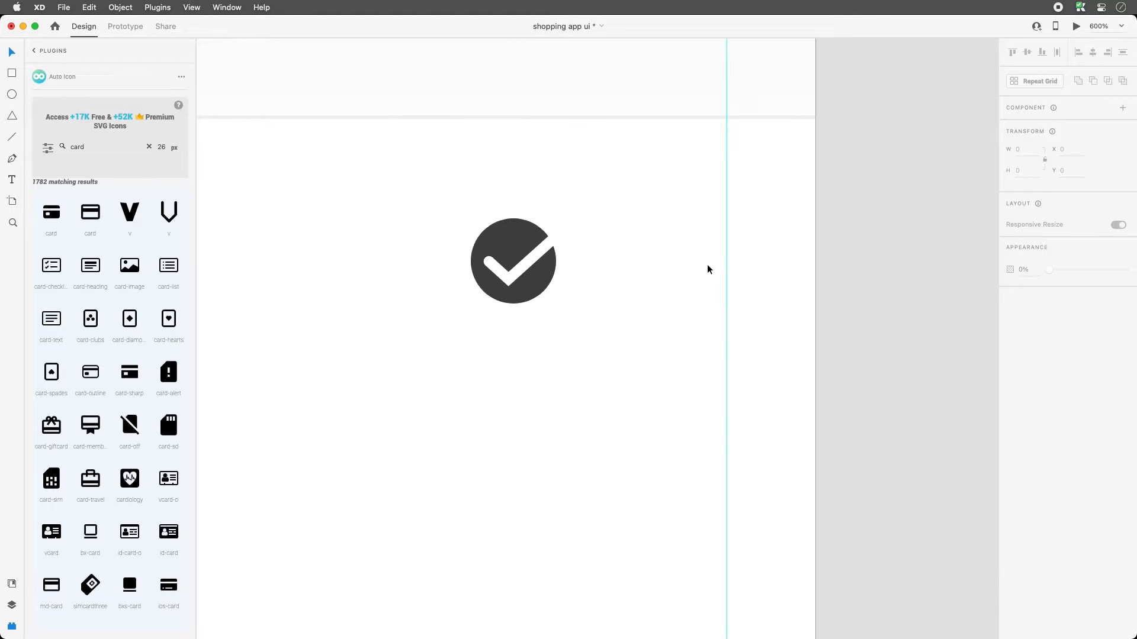
pyautogui.press('super+minus')
pyautogui.press('super+minus')
pyautogui.press('super+minus')
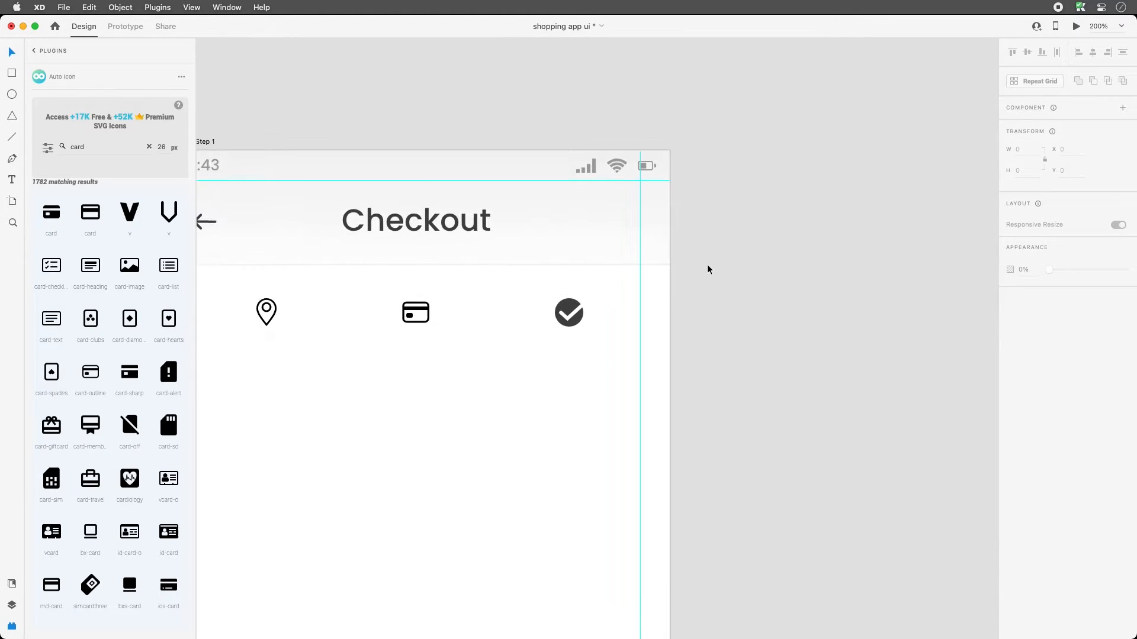
# - Lighten the check circle's fill to light grey
pyautogui.moveTo(570, 366); pyautogui.dragTo(661, 289)
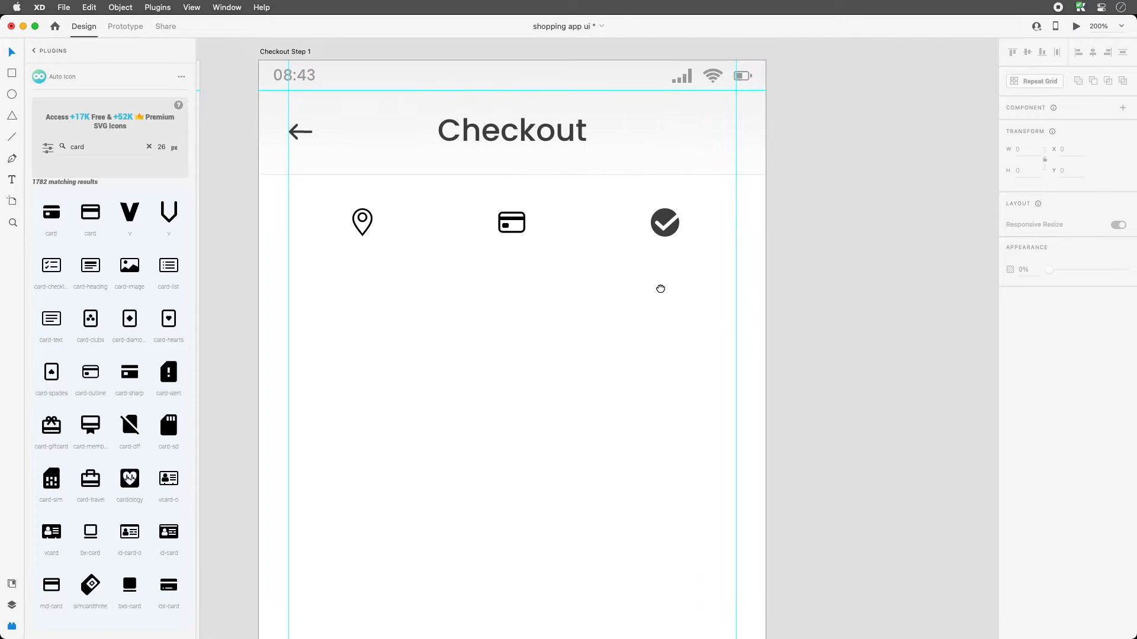
pyautogui.click(669, 215)
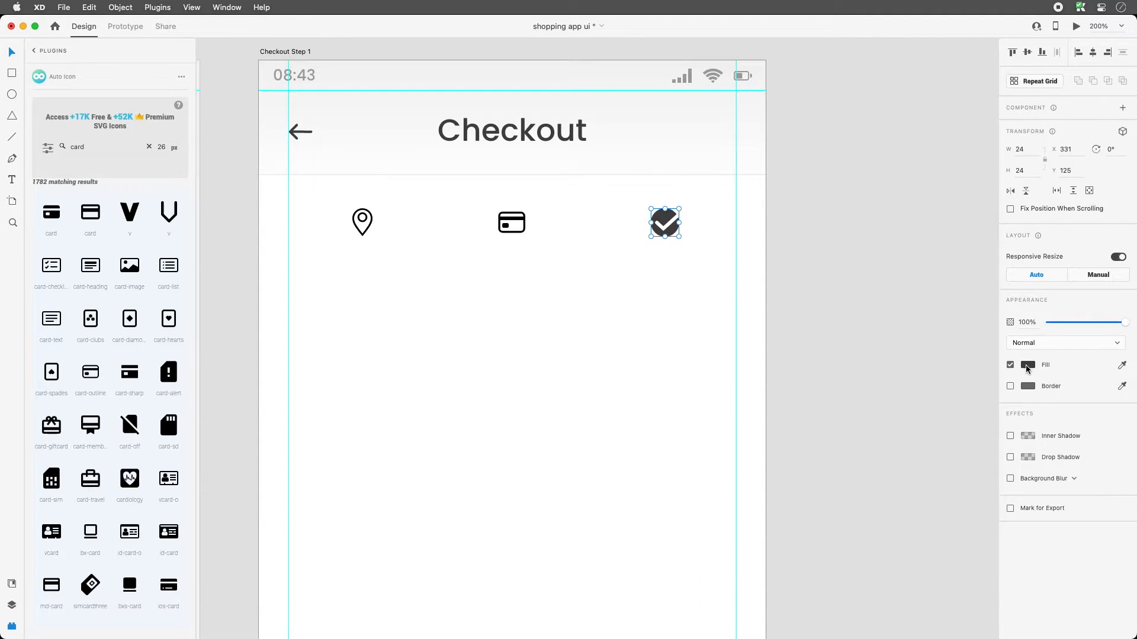
pyautogui.click(1027, 369)
pyautogui.moveTo(888, 374); pyautogui.dragTo(876, 318)
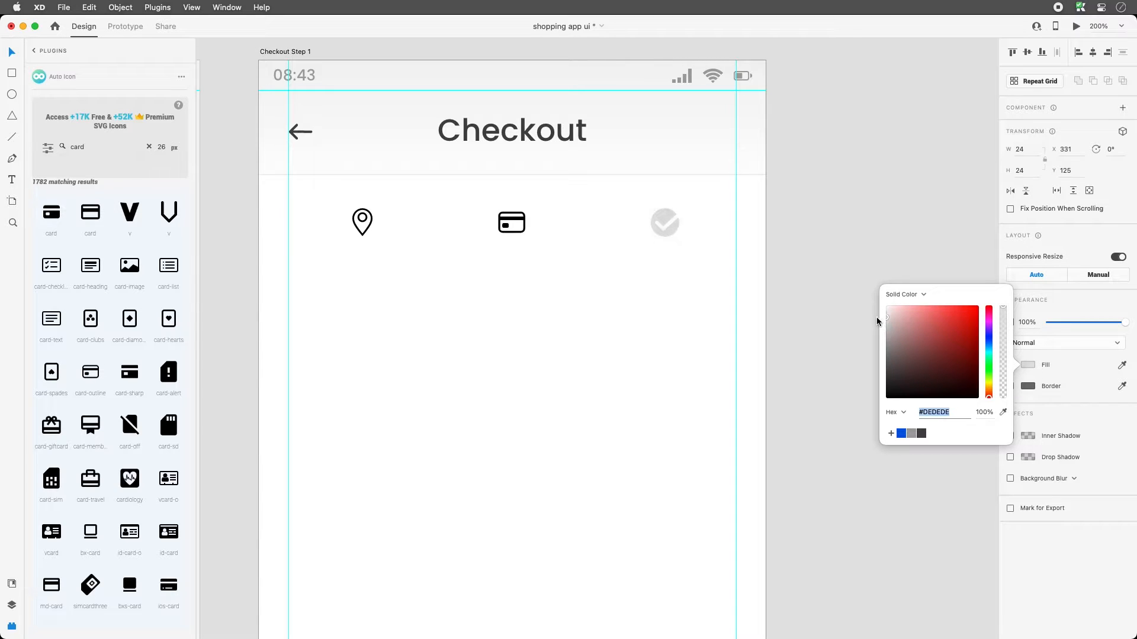
pyautogui.click(524, 232)
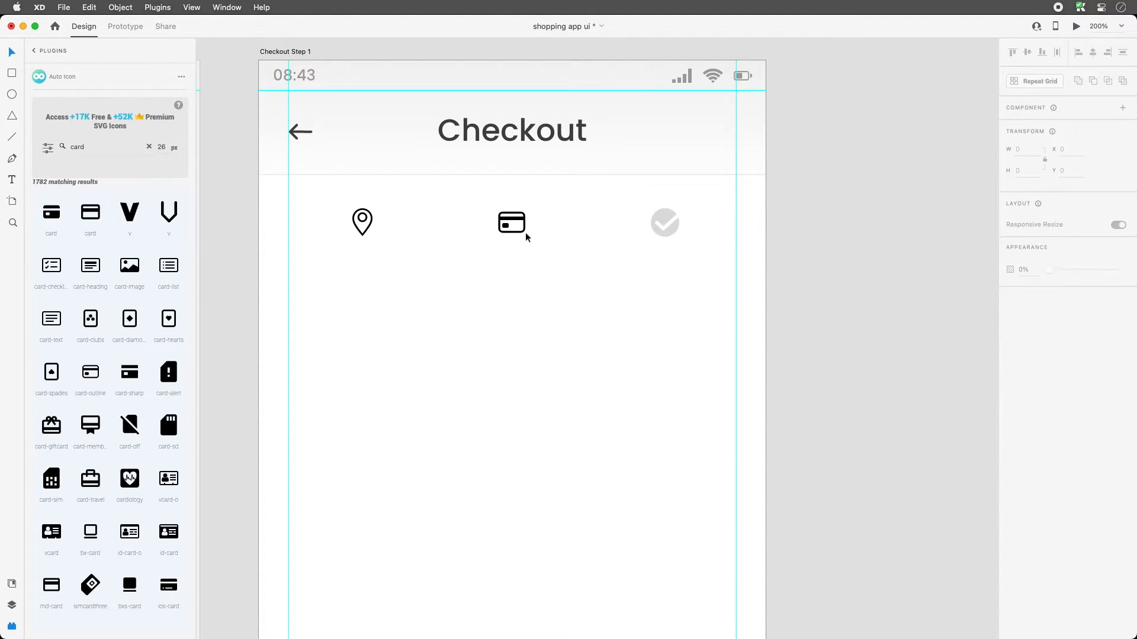
# - Eyedrop the checkmark's light grey into the card icon's border colour
pyautogui.click(525, 222)
pyautogui.click(1027, 458)
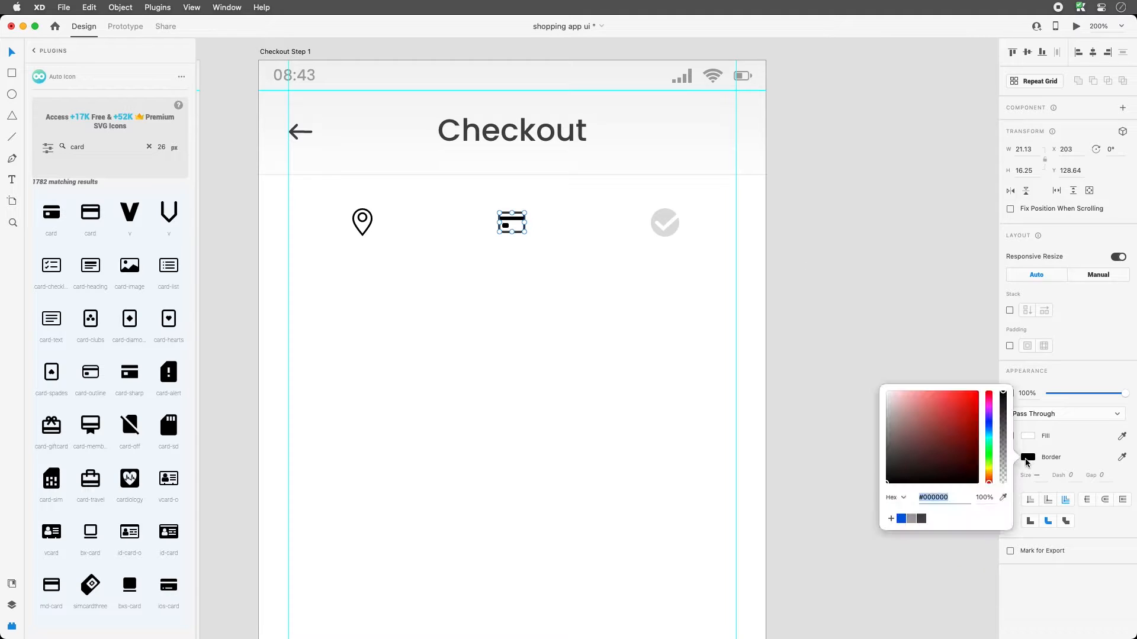
pyautogui.click(1002, 497)
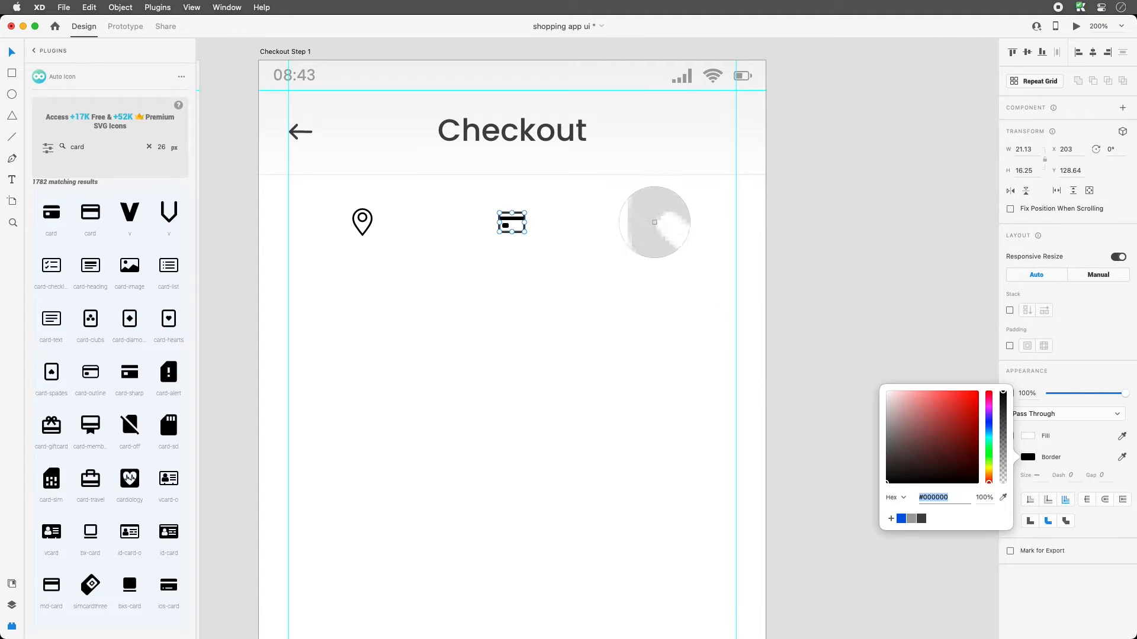
pyautogui.click(655, 219)
pyautogui.click(521, 277)
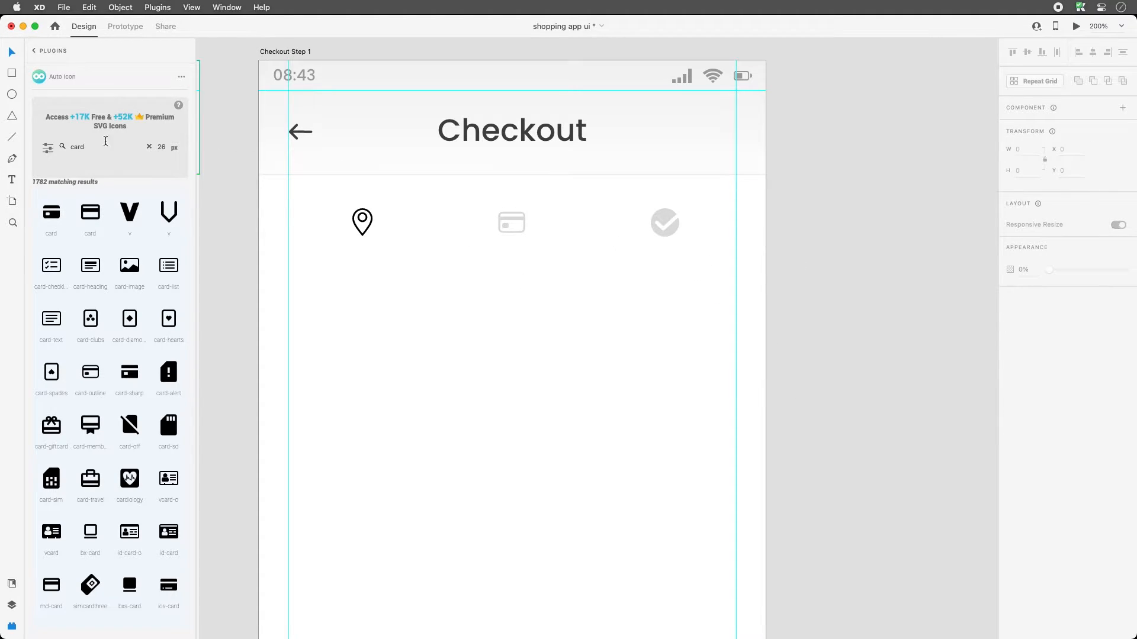
pyautogui.click(14, 139)
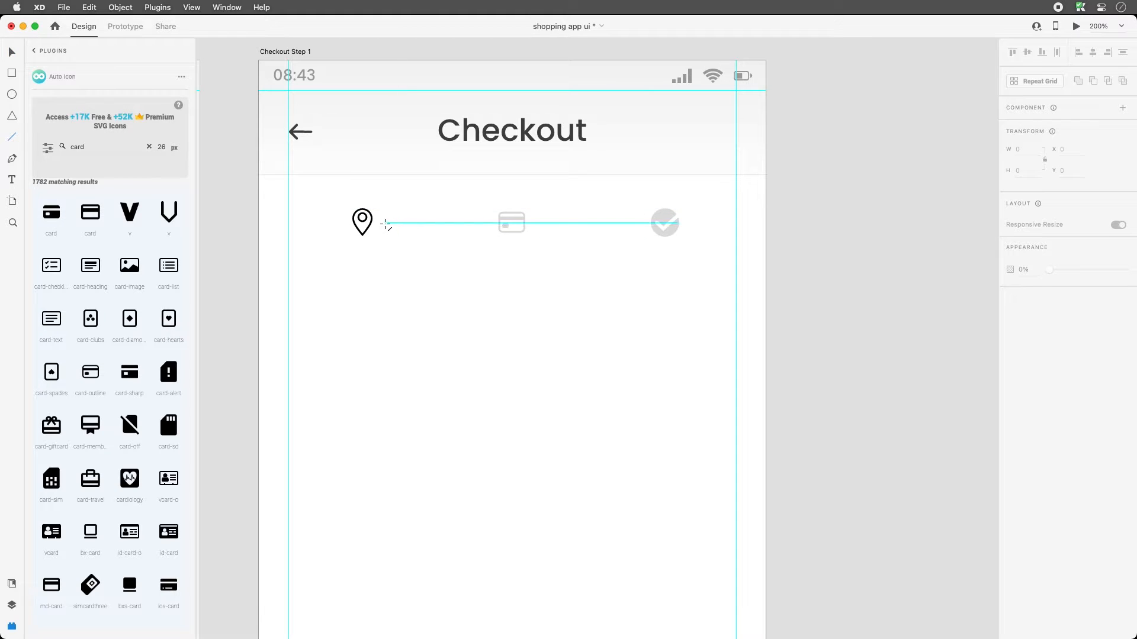
# - Draw a dashed line right of the pin with border size 2 and rounded caps
pyautogui.moveTo(386, 223); pyautogui.dragTo(482, 224)
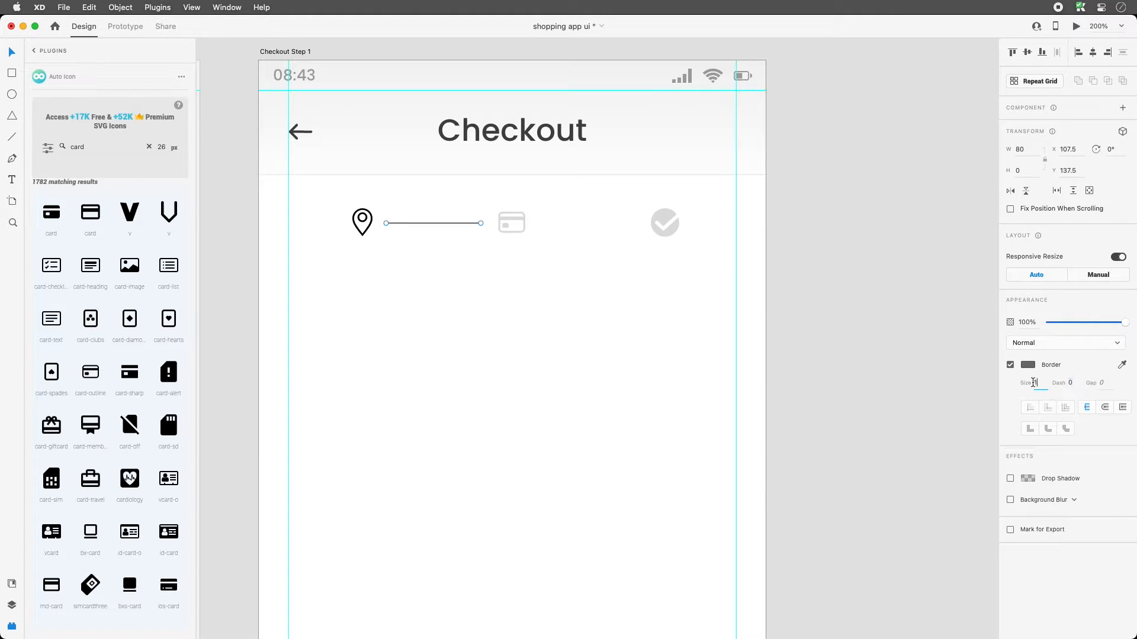
pyautogui.write('2')
pyautogui.click(1061, 384)
pyautogui.write('2')
pyautogui.click(1102, 383)
pyautogui.click(570, 288)
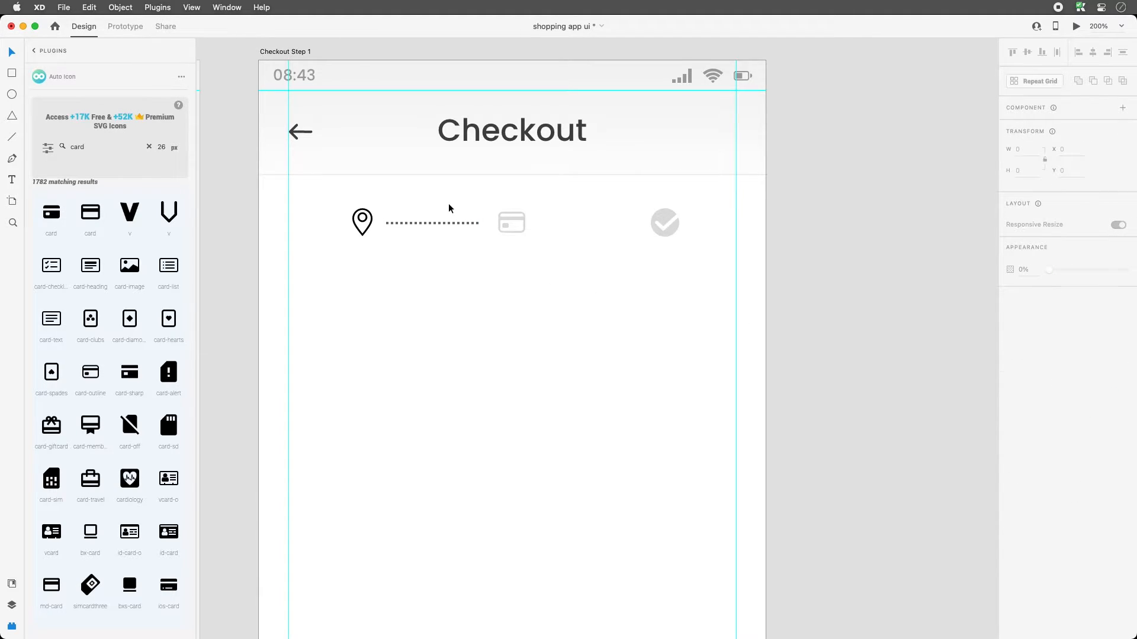
pyautogui.click(449, 223)
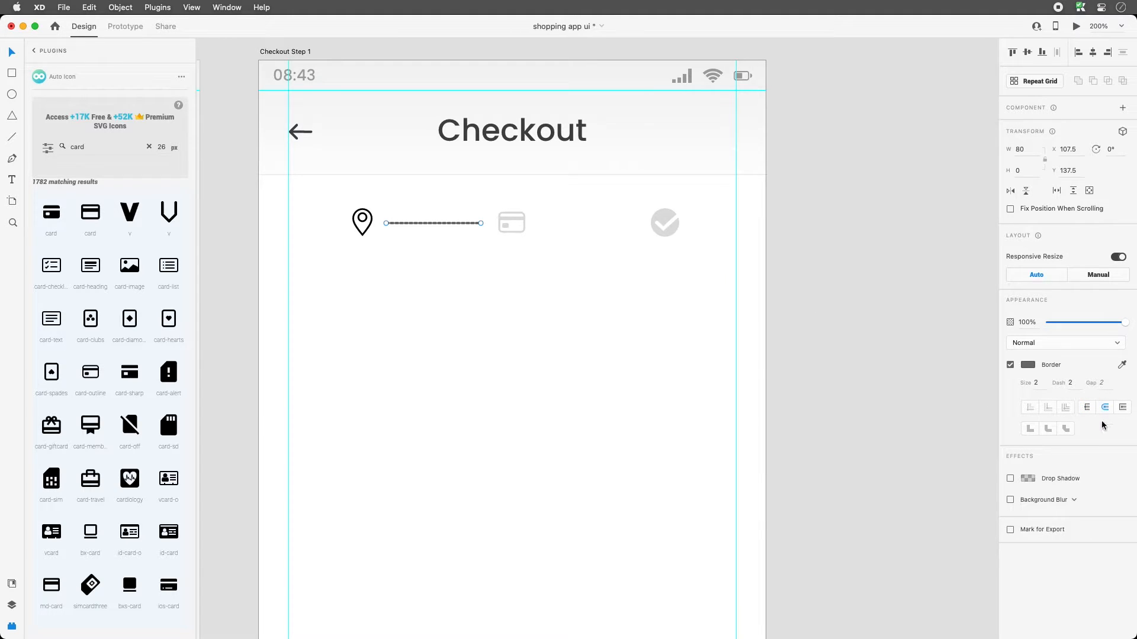
pyautogui.click(1088, 407)
pyautogui.click(1100, 383)
pyautogui.write('4')
pyautogui.press('Tab')
pyautogui.click(1106, 407)
pyautogui.click(585, 335)
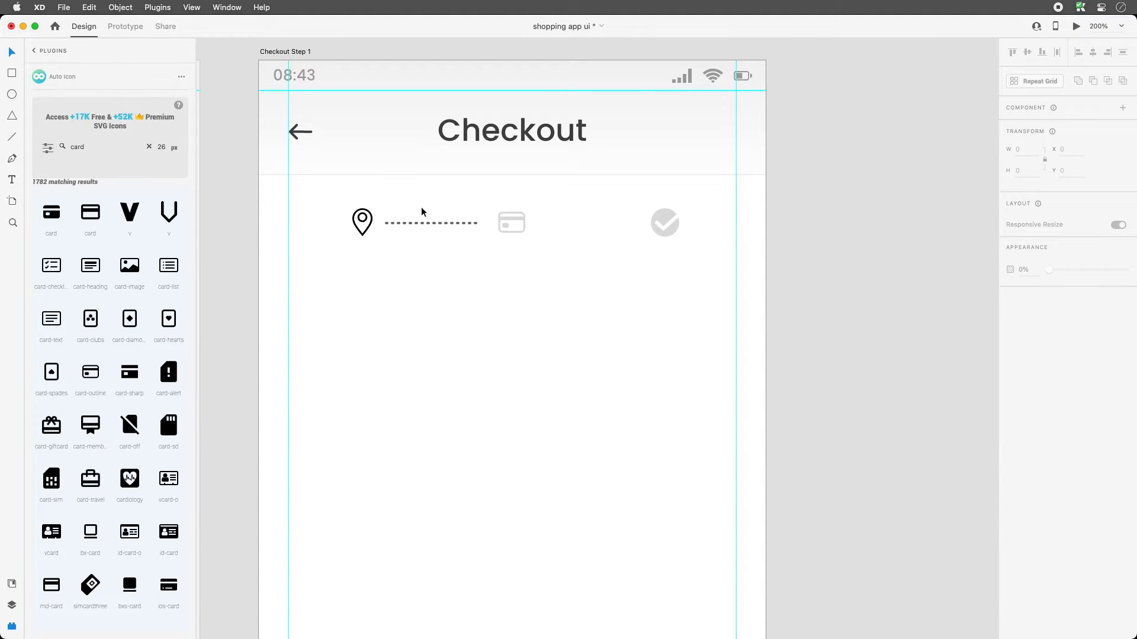
# - Set the dotted line's gap to 6 and place a copy between the card and checkmark
pyautogui.click(422, 223)
pyautogui.click(1097, 383)
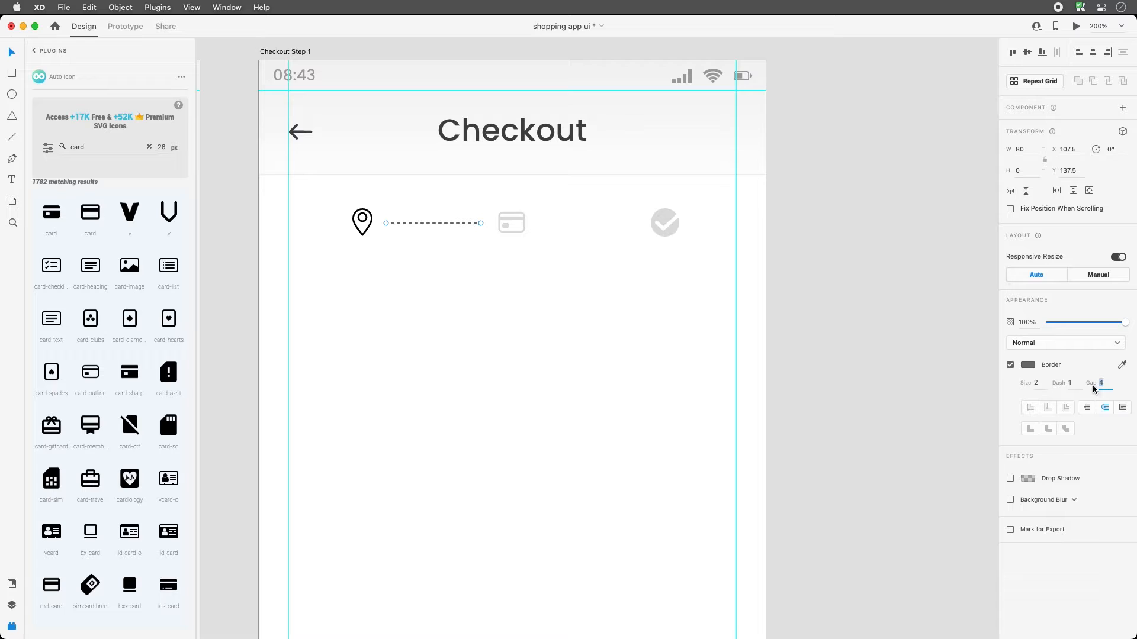
pyautogui.write('6')
pyautogui.press('Return')
pyautogui.click(584, 266)
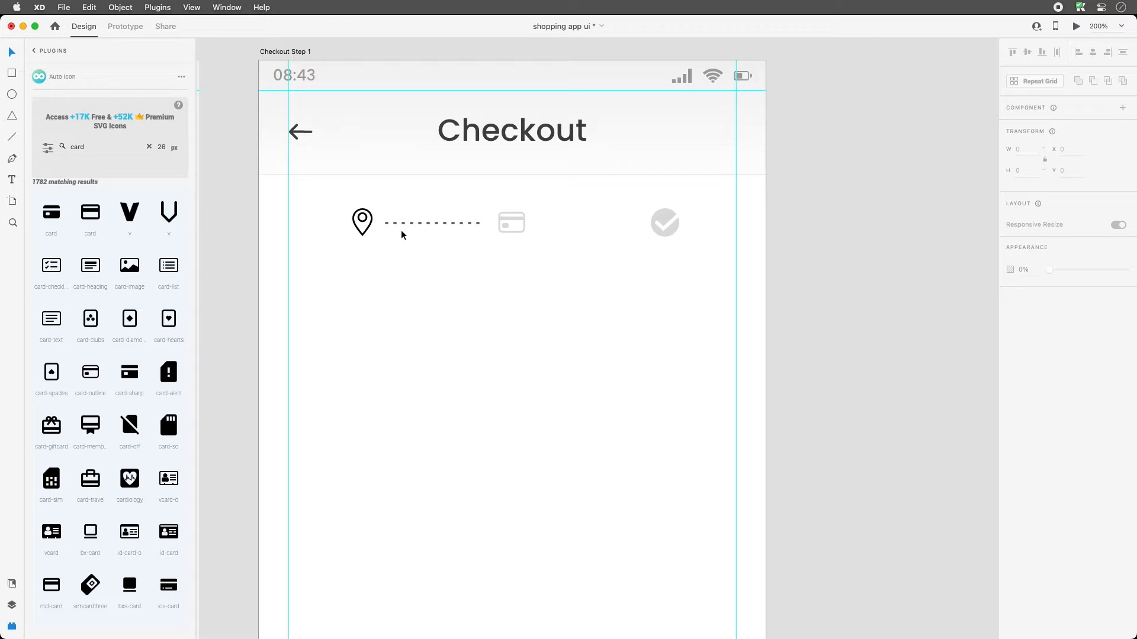
pyautogui.moveTo(408, 221); pyautogui.dragTo(566, 225)
# - Nudge the checkmark icon right, shift the location pin left and recolour the pin #454545 dark grey
pyautogui.click(665, 218)
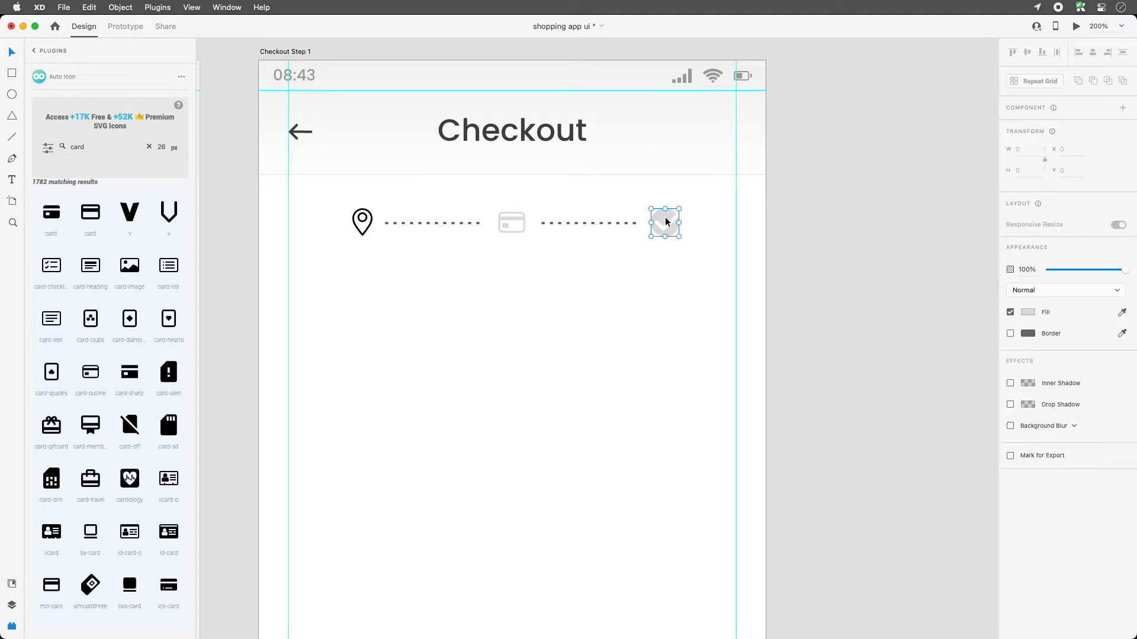
pyautogui.moveTo(695, 201)
pyautogui.mouseDown()
pyautogui.moveTo(666, 229)
pyautogui.moveTo(681, 215)
pyautogui.mouseUp()
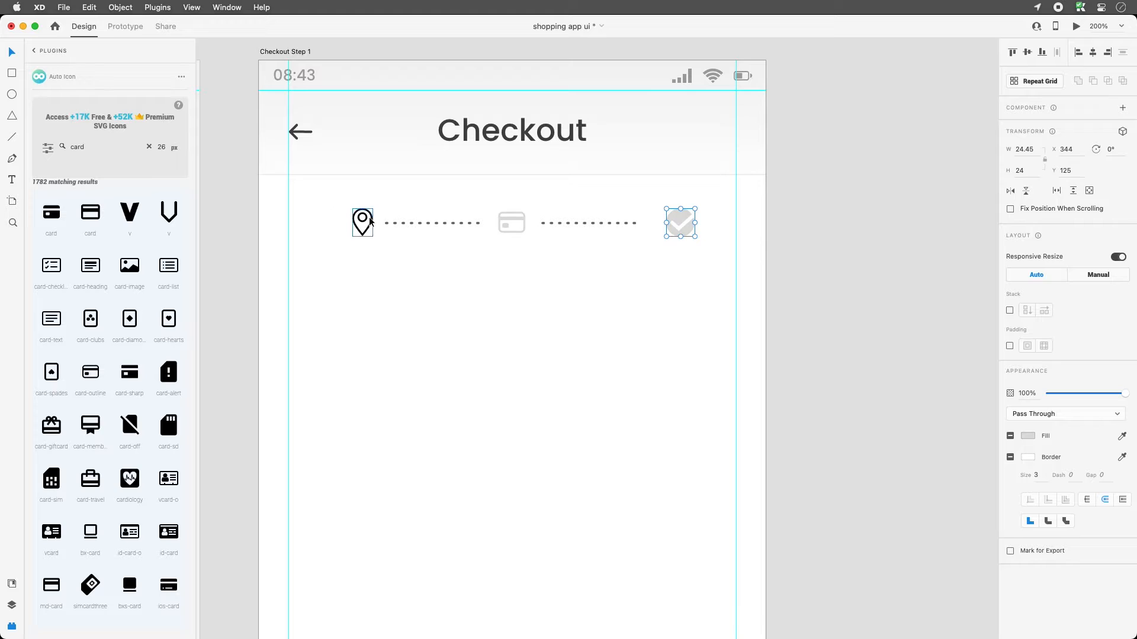
pyautogui.moveTo(367, 220); pyautogui.dragTo(361, 220)
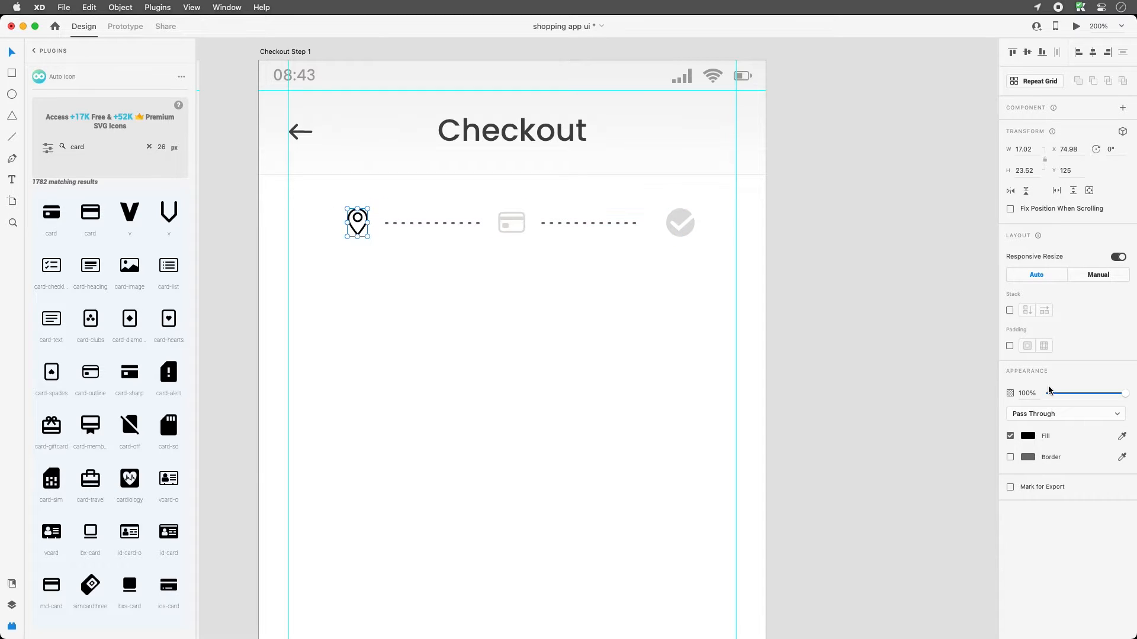
pyautogui.click(1028, 437)
pyautogui.click(581, 341)
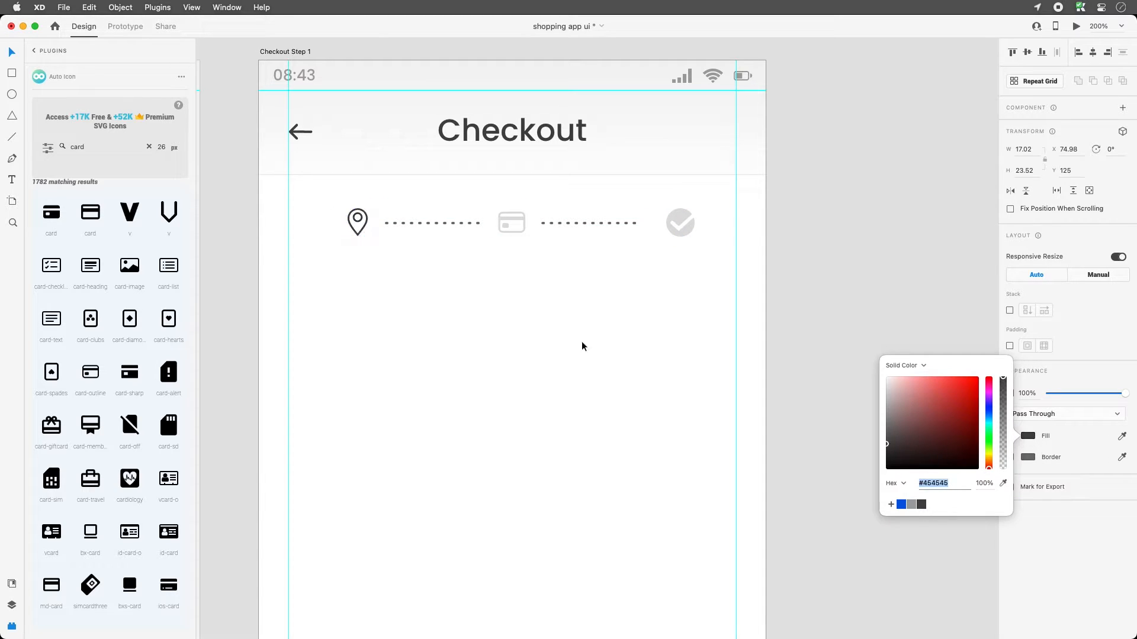
# - Distribute the step icons and dotted lines horizontally, group them, and centre the group on the artboard
pyautogui.moveTo(717, 278); pyautogui.dragTo(317, 199)
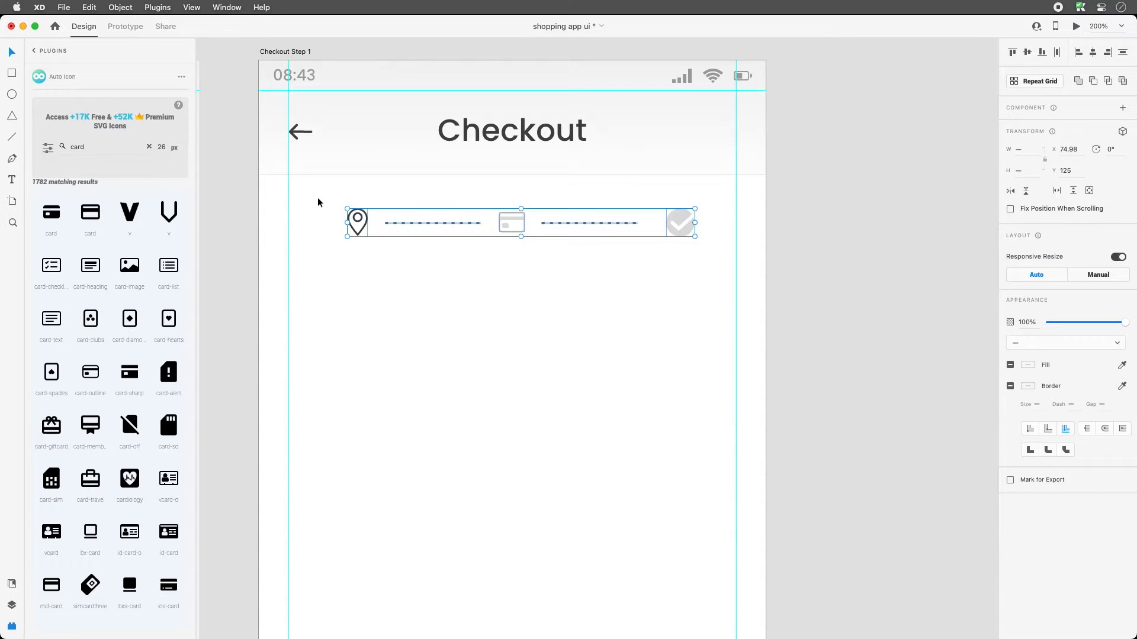
pyautogui.click(1056, 53)
pyautogui.click(611, 278)
pyautogui.moveTo(696, 272); pyautogui.dragTo(359, 214)
pyautogui.press('super+g')
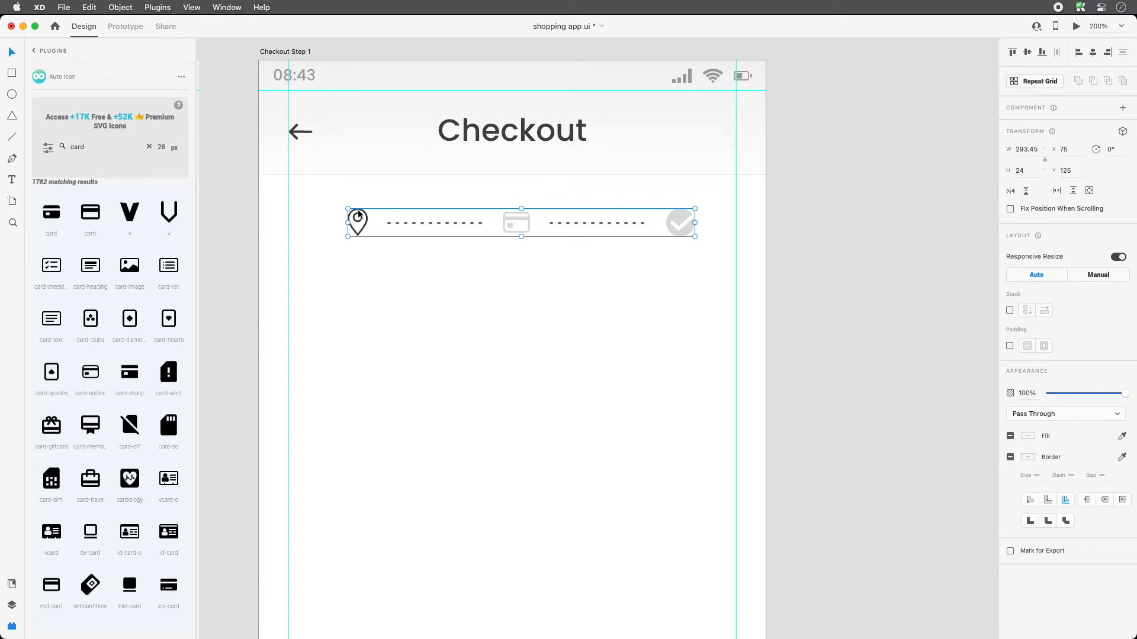
pyautogui.click(1092, 52)
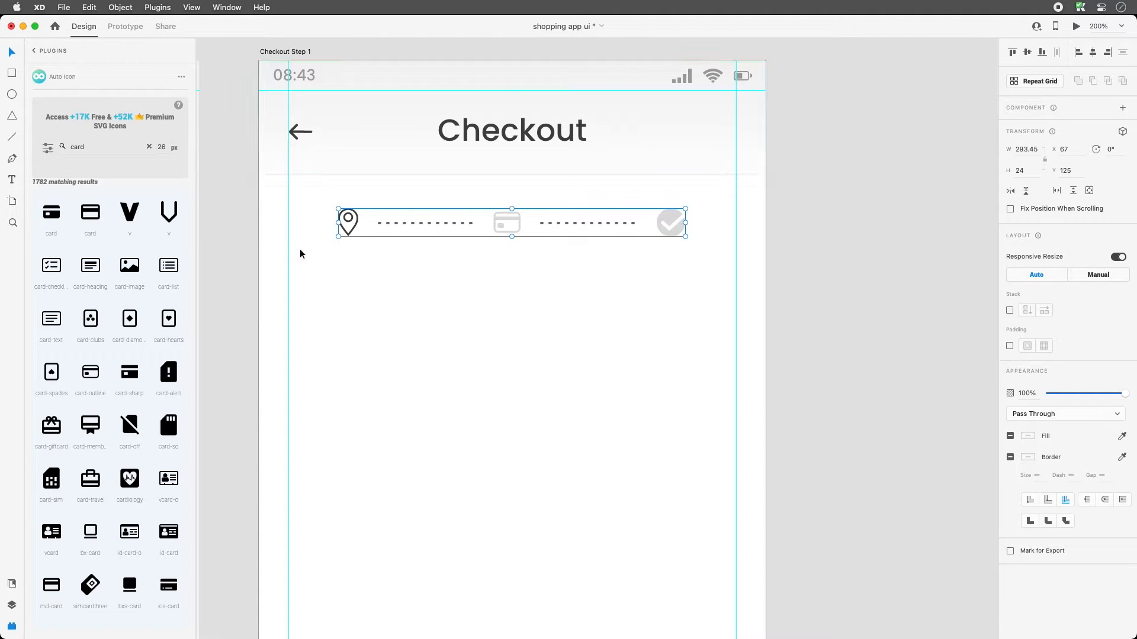
# - Add a grey 'Step 1' text label below the step row, aligned to the left margin guide
pyautogui.click(418, 323)
pyautogui.scroll(-2, 509, 355)
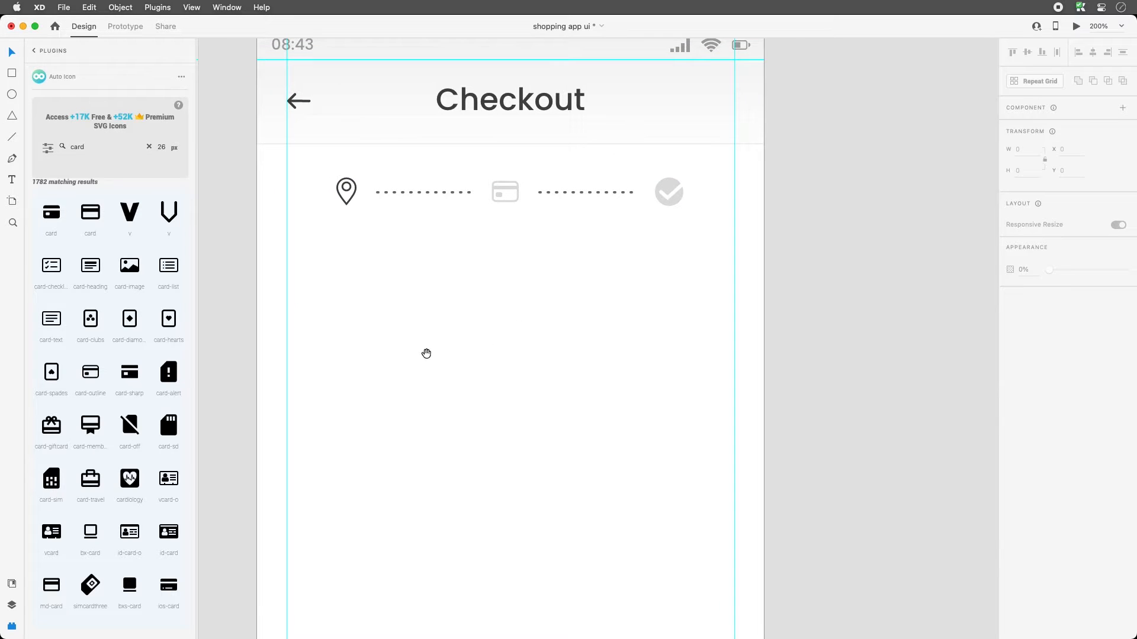
pyautogui.click(17, 181)
pyautogui.click(302, 259)
pyautogui.write('Ste')
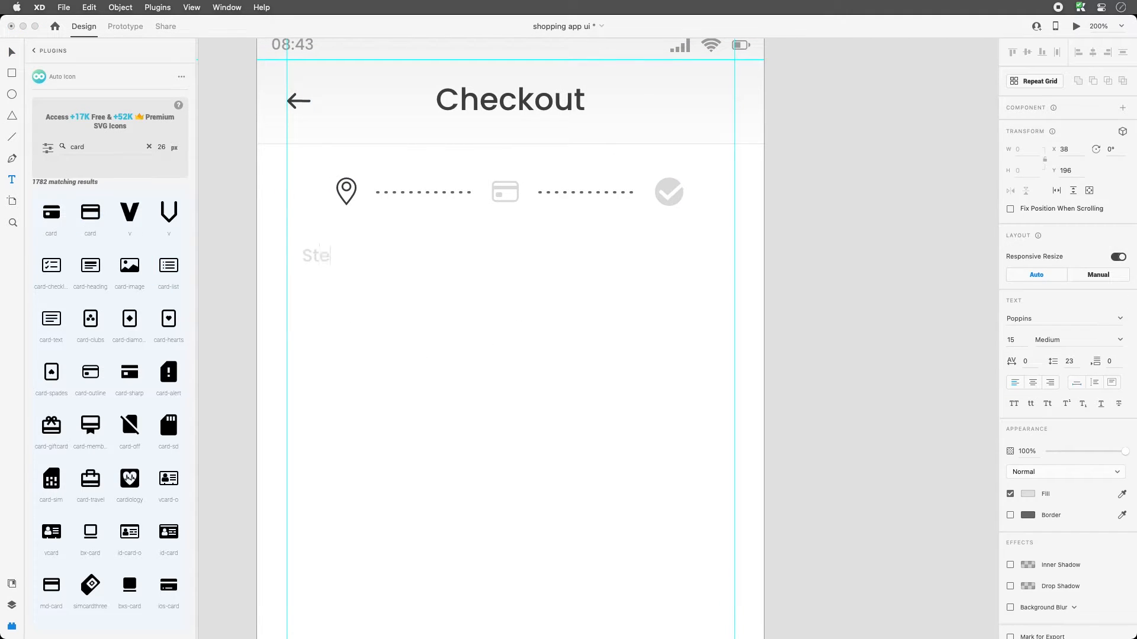
pyautogui.write('p 1')
pyautogui.click(12, 52)
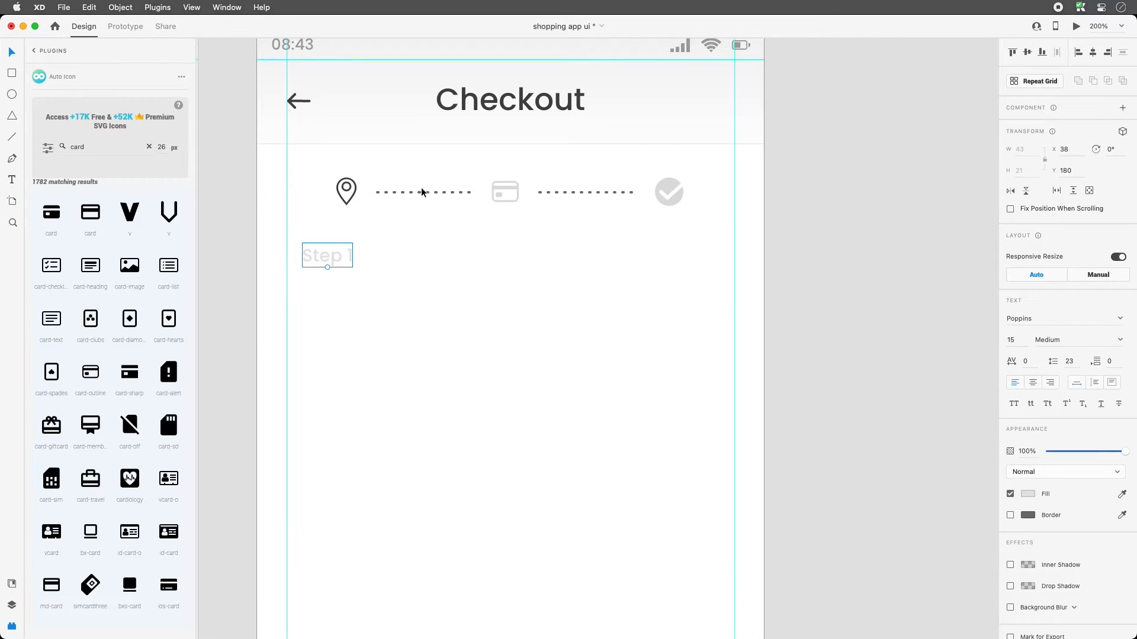
pyautogui.click(1032, 493)
pyautogui.click(911, 555)
pyautogui.click(319, 256)
pyautogui.moveTo(325, 257); pyautogui.dragTo(323, 286)
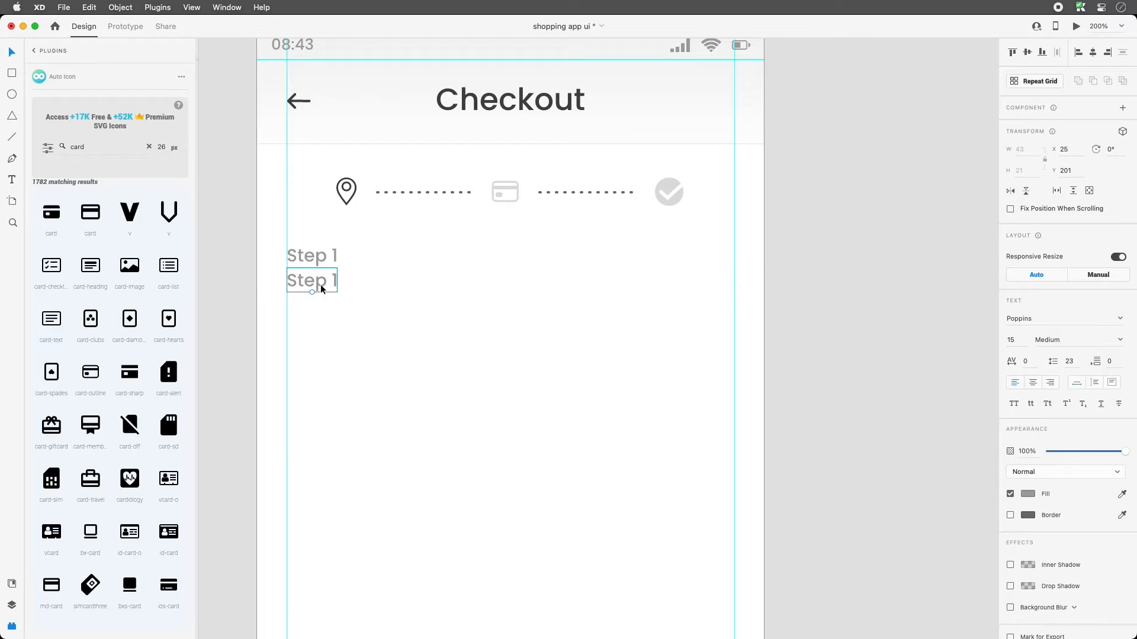
# - Turn the duplicated label into a dark grey 'Shipping' heading at 22 pt SemiBold
pyautogui.doubleClick(321, 285)
pyautogui.write('Shipping')
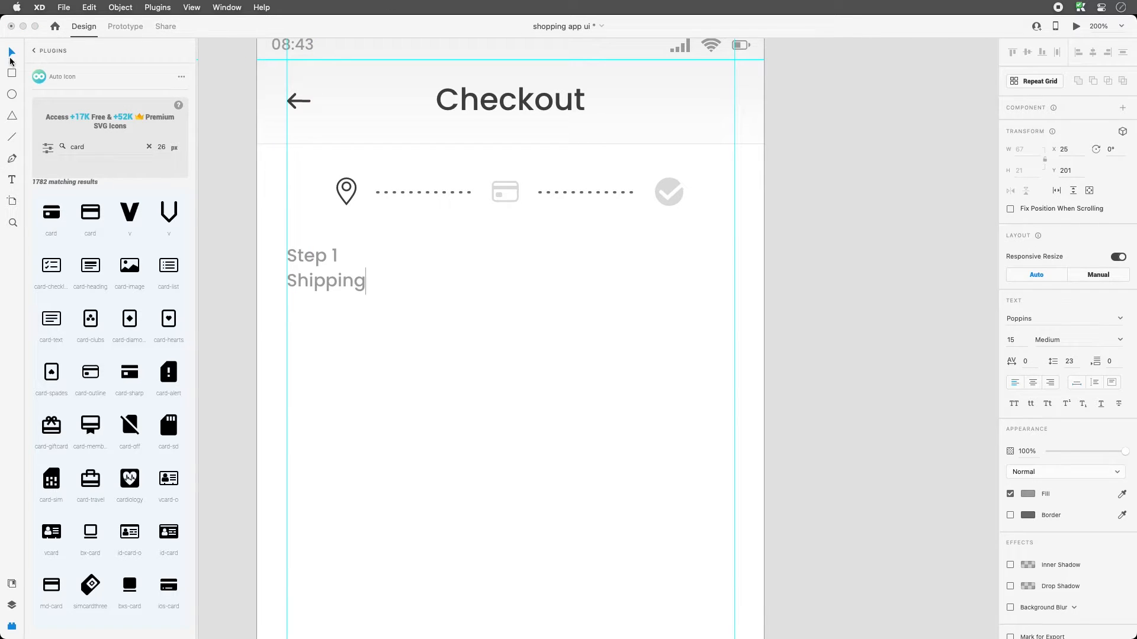
pyautogui.click(11, 55)
pyautogui.press('0')
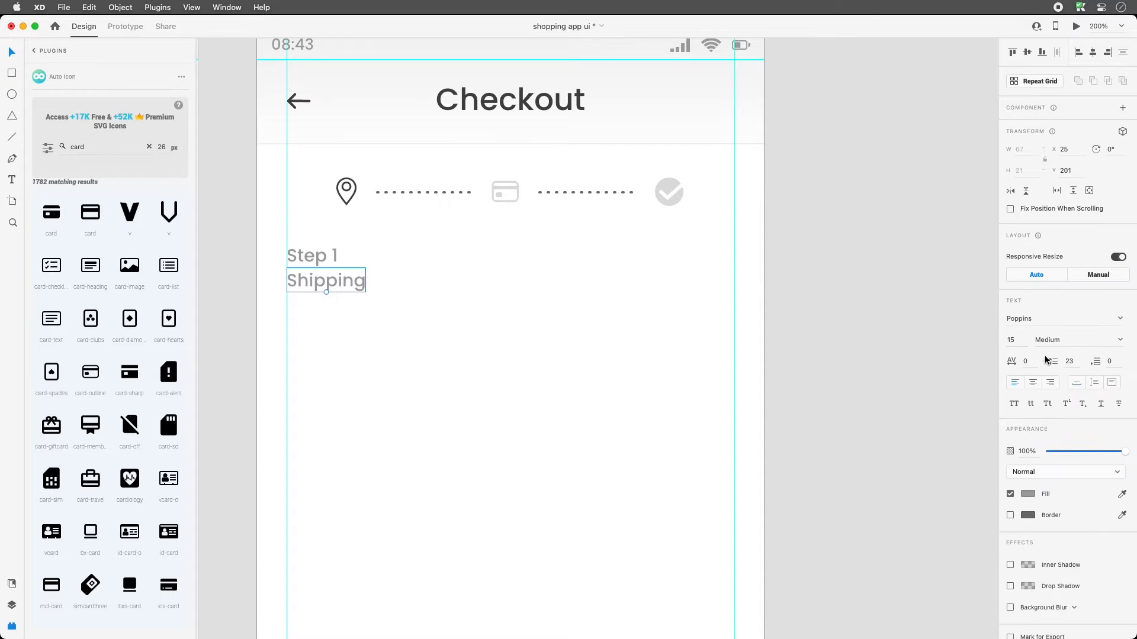
pyautogui.click(1027, 494)
pyautogui.click(921, 556)
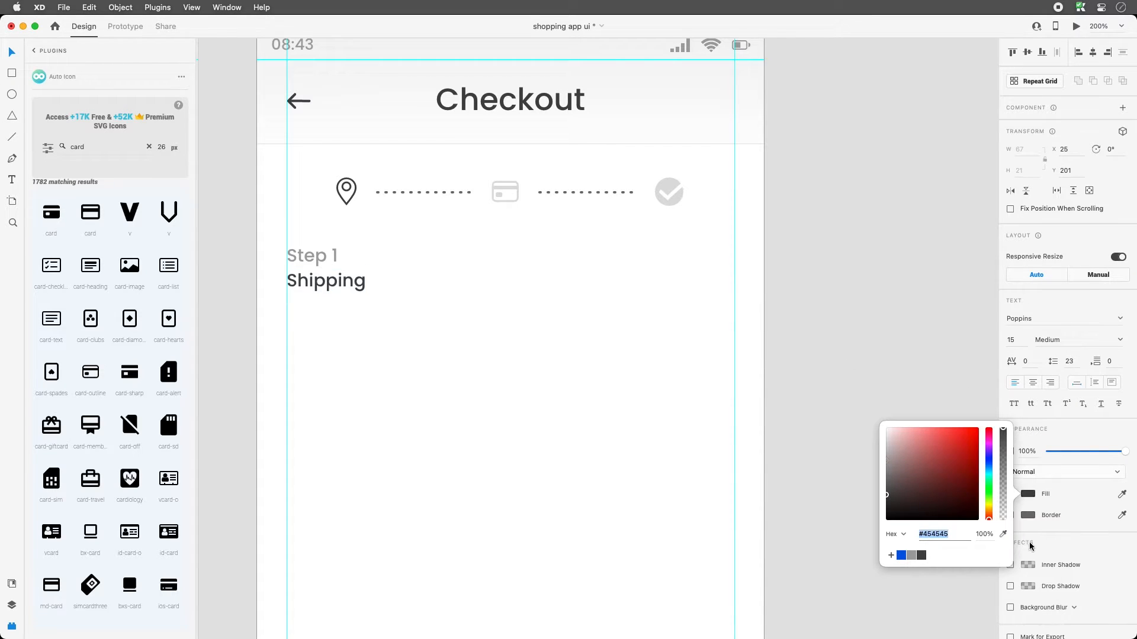
pyautogui.click(1016, 340)
pyautogui.write('2')
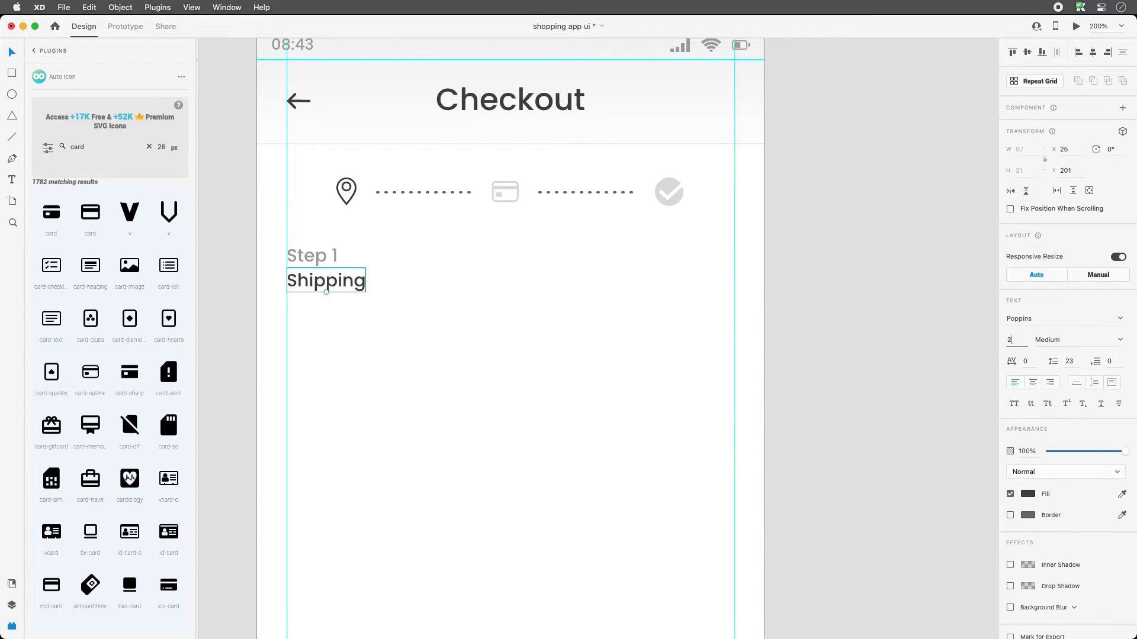
pyautogui.write('2')
pyautogui.press('Return')
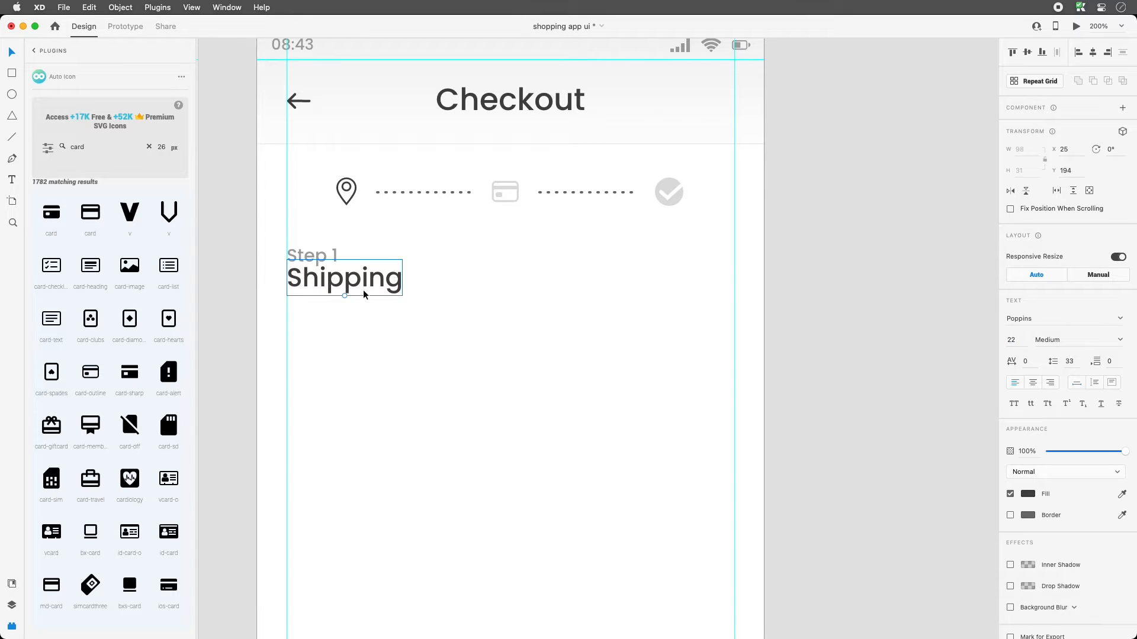
pyautogui.click(1119, 340)
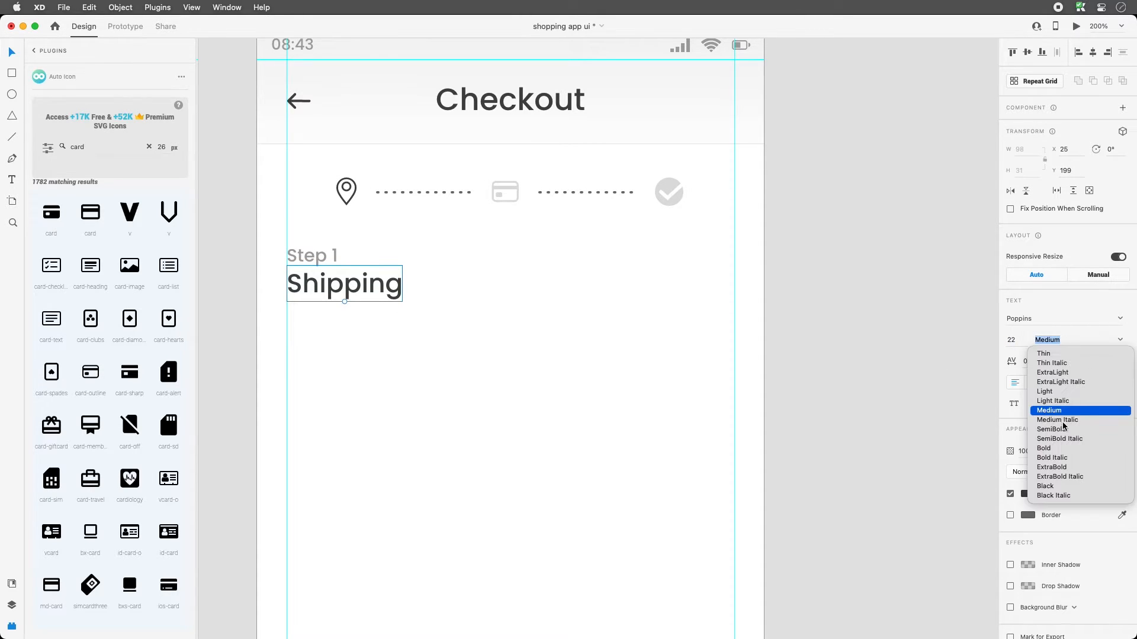
pyautogui.click(1037, 429)
pyautogui.press('Escape')
# - Enlarge the Shipping heading to 24 pt and nudge it slightly lower
pyautogui.click(366, 284)
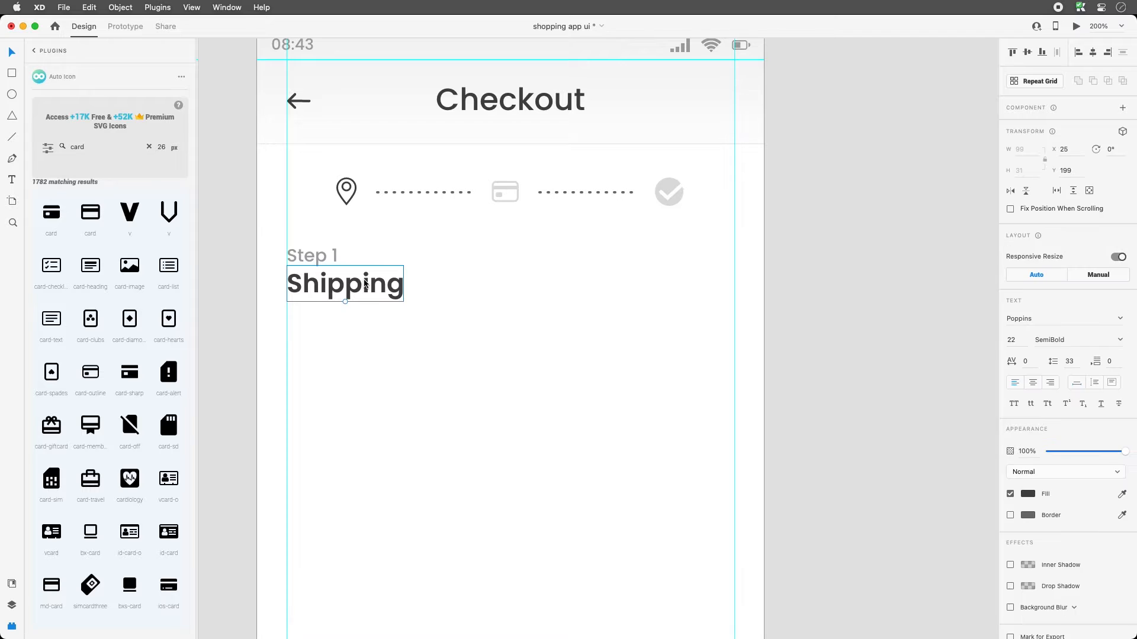
pyautogui.click(995, 341)
pyautogui.write('24')
pyautogui.press('Return')
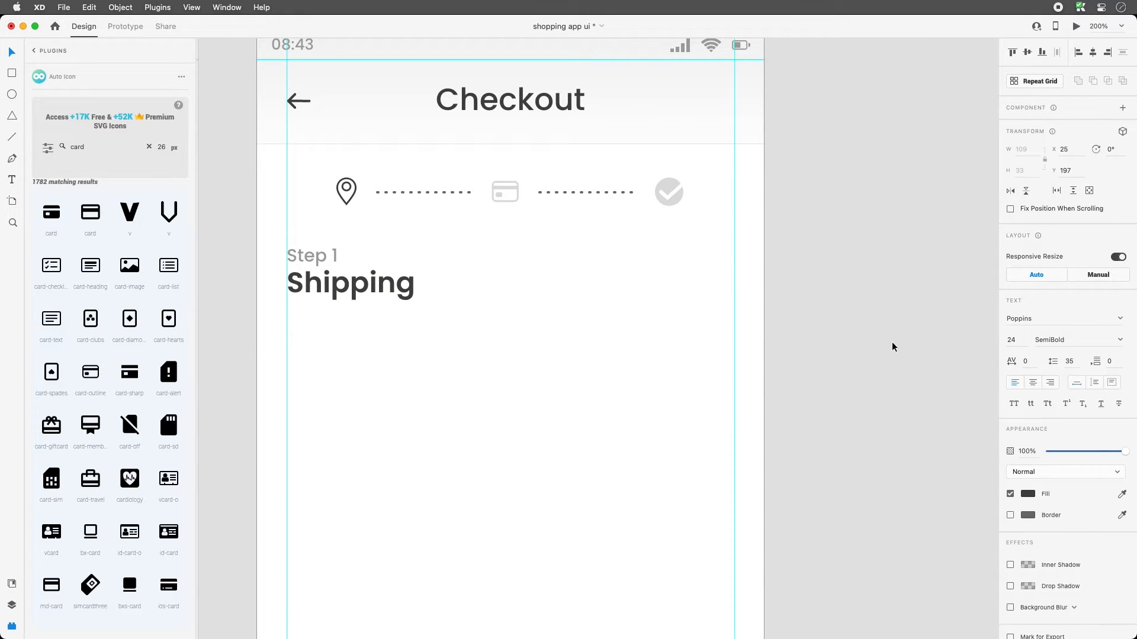
pyautogui.click(387, 293)
pyautogui.moveTo(386, 292); pyautogui.dragTo(386, 296)
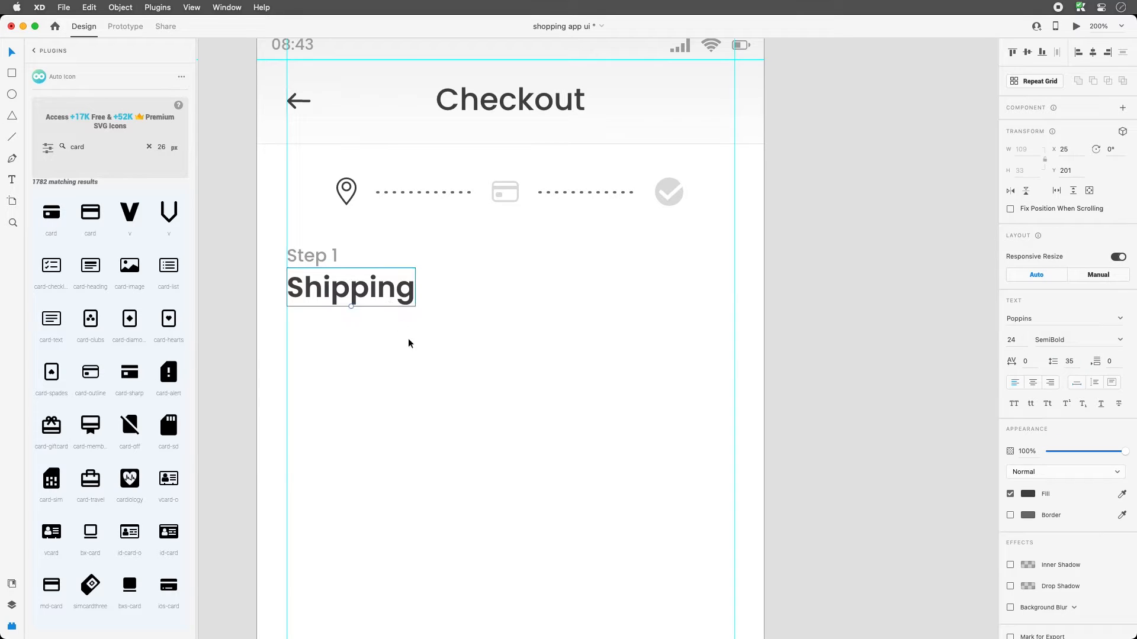
pyautogui.click(430, 392)
# - Zoom in on the Create Account screen and select the whole Email field with its icon
pyautogui.press('super+minus')
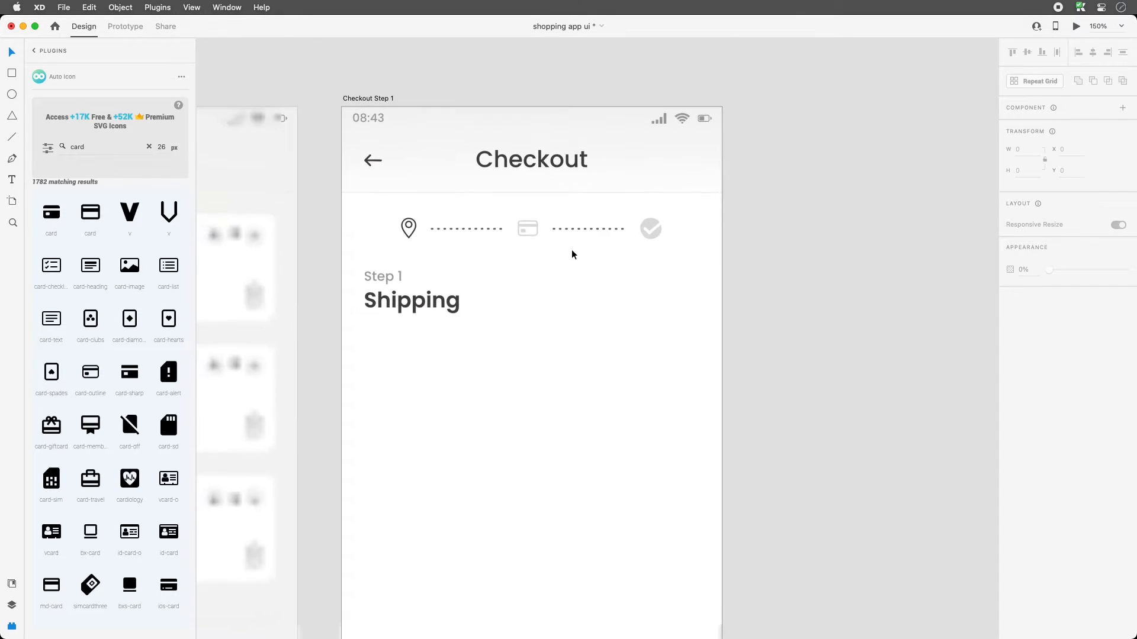
pyautogui.scroll(-2, 573, 393)
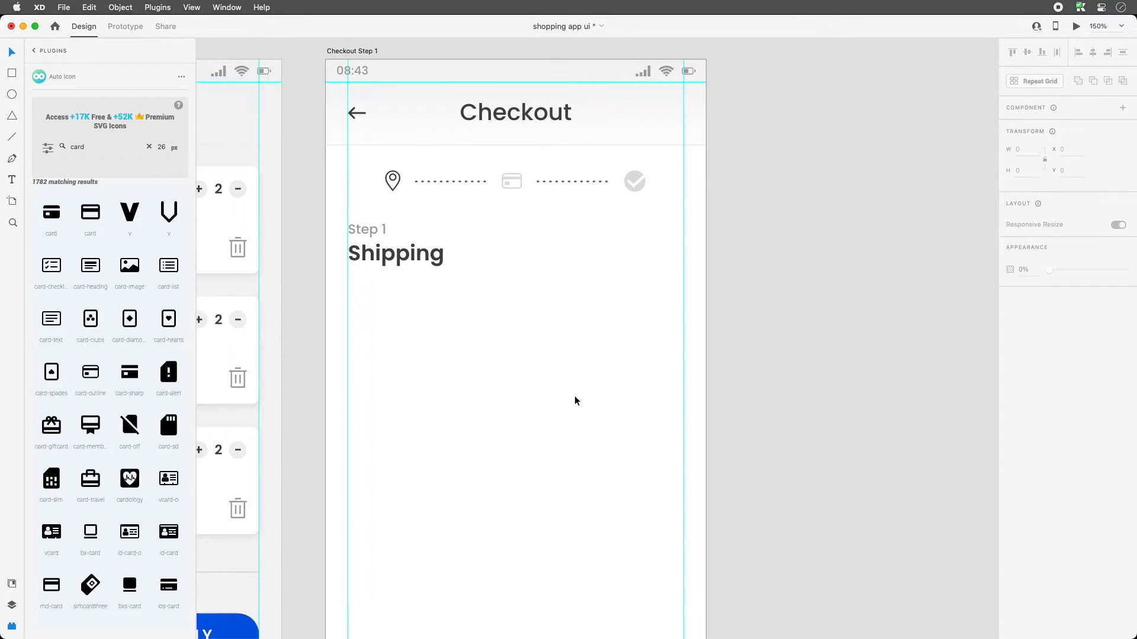
pyautogui.press('super+minus')
pyautogui.press('super+minus')
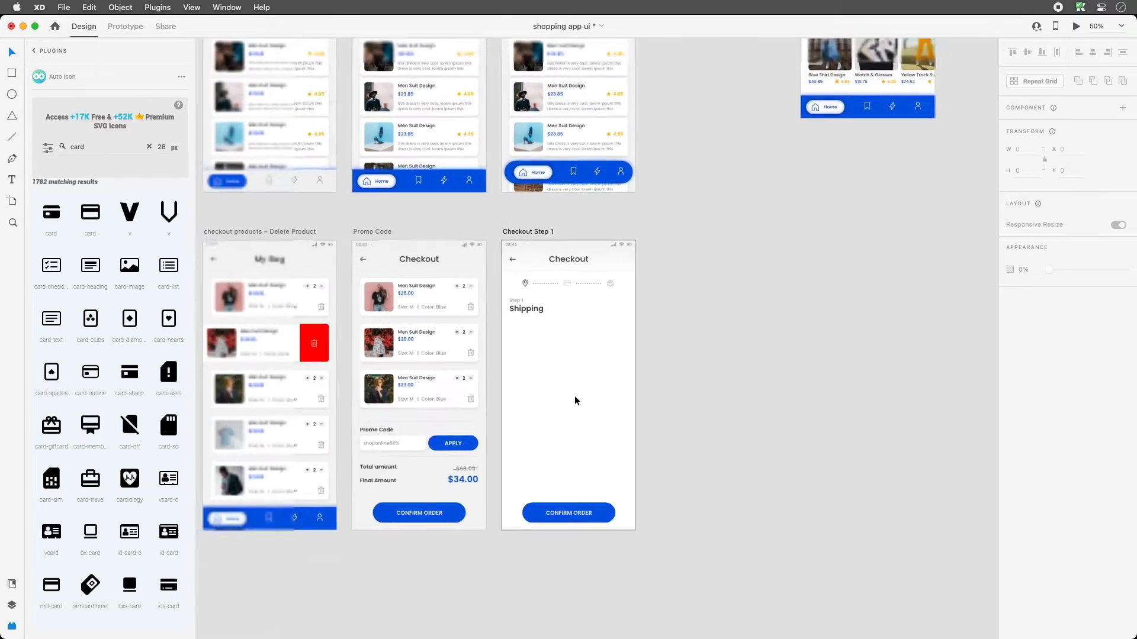
pyautogui.press('super+minus')
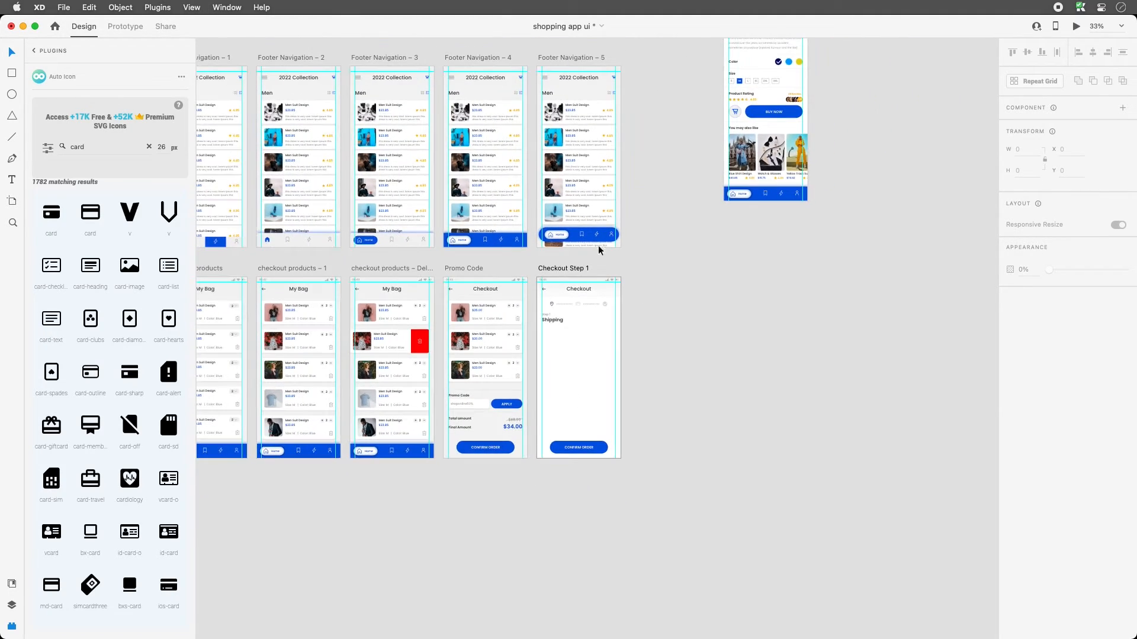
pyautogui.moveTo(527, 180); pyautogui.dragTo(573, 426)
pyautogui.moveTo(505, 226); pyautogui.dragTo(551, 461)
pyautogui.press('z')
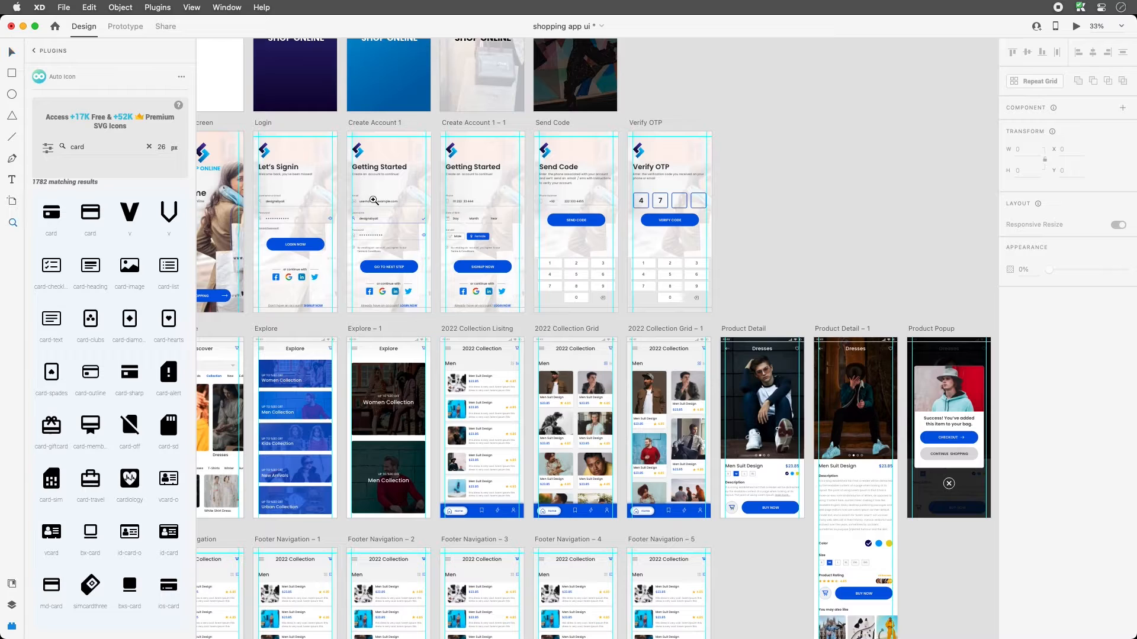
pyautogui.moveTo(340, 170); pyautogui.dragTo(486, 285)
pyautogui.press('v')
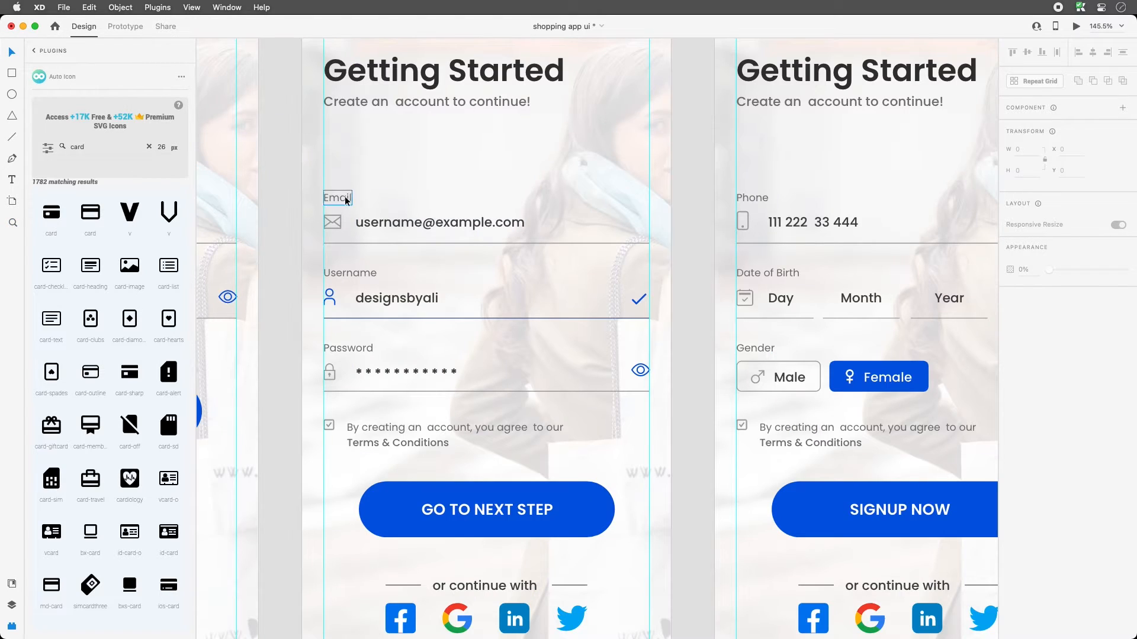
pyautogui.click(323, 197)
pyautogui.moveTo(310, 180); pyautogui.dragTo(508, 256)
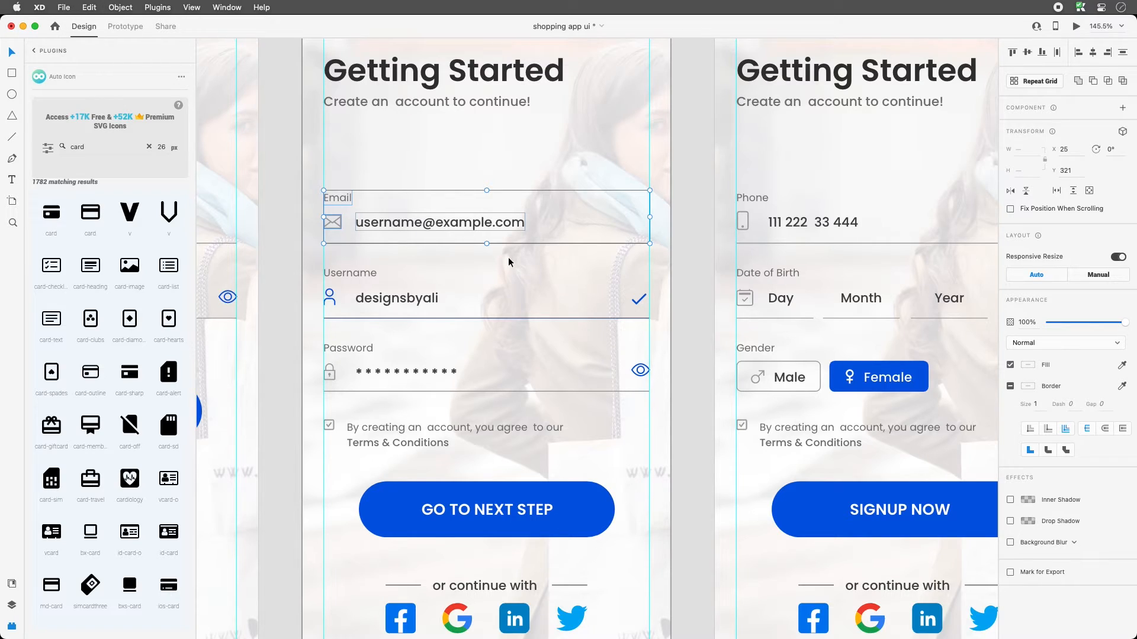
# - Copy the Email field and paste it into the Checkout Step 1 artboard
pyautogui.press('super+minus')
pyautogui.press('super+minus')
pyautogui.press('super+minus')
pyautogui.press('super+minus')
pyautogui.press('super+minus')
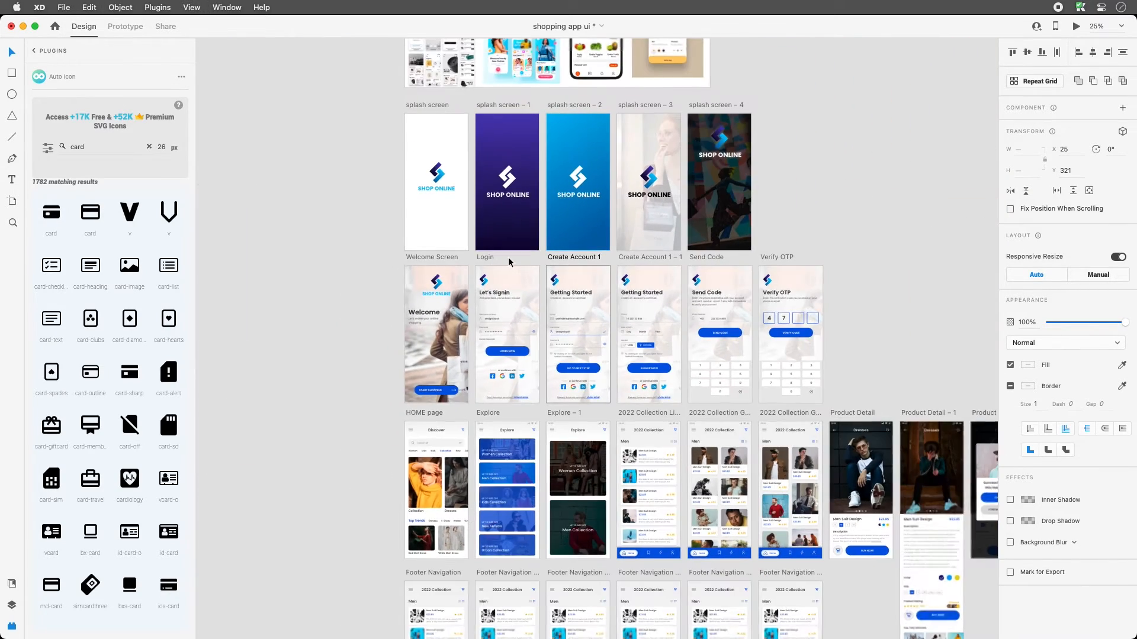
pyautogui.moveTo(634, 559); pyautogui.dragTo(393, 167)
pyautogui.click(554, 396)
pyautogui.press('z')
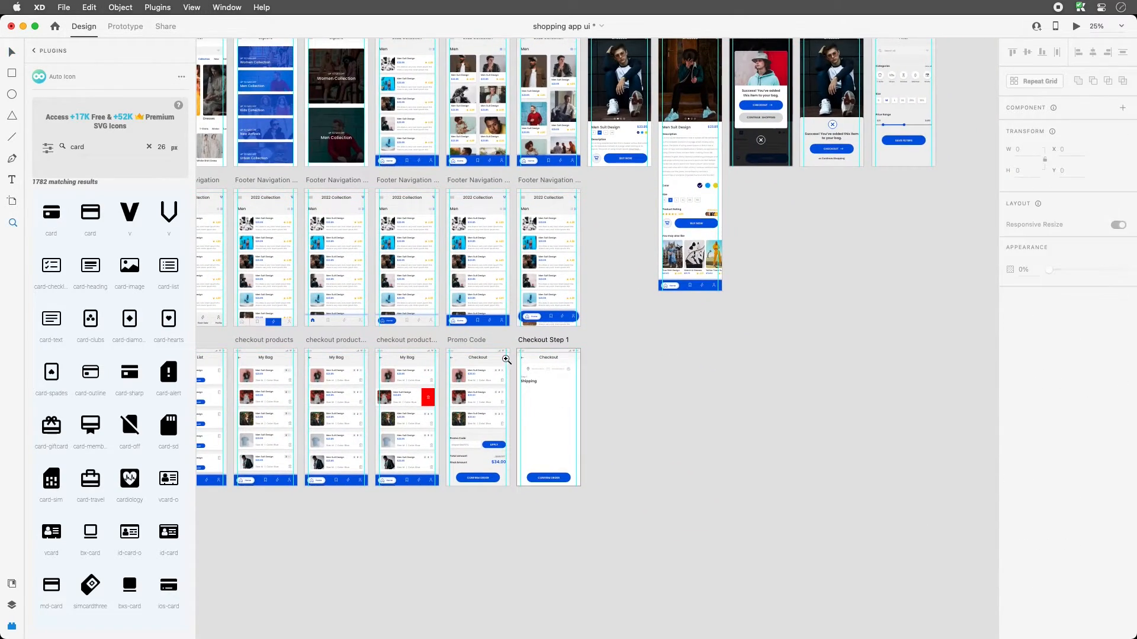
pyautogui.moveTo(500, 352); pyautogui.dragTo(597, 425)
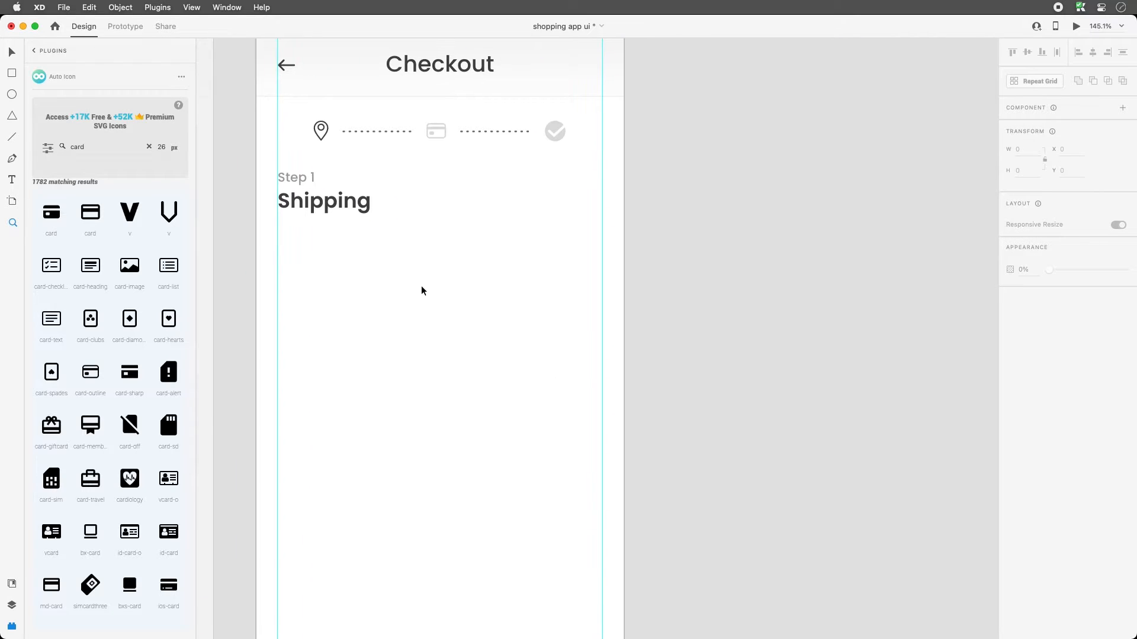
pyautogui.press('super+v')
# - Move the pasted field under Shipping, relabel it 'Full Name' and enter a sample full name
pyautogui.moveTo(403, 336); pyautogui.dragTo(399, 270)
pyautogui.doubleClick(294, 244)
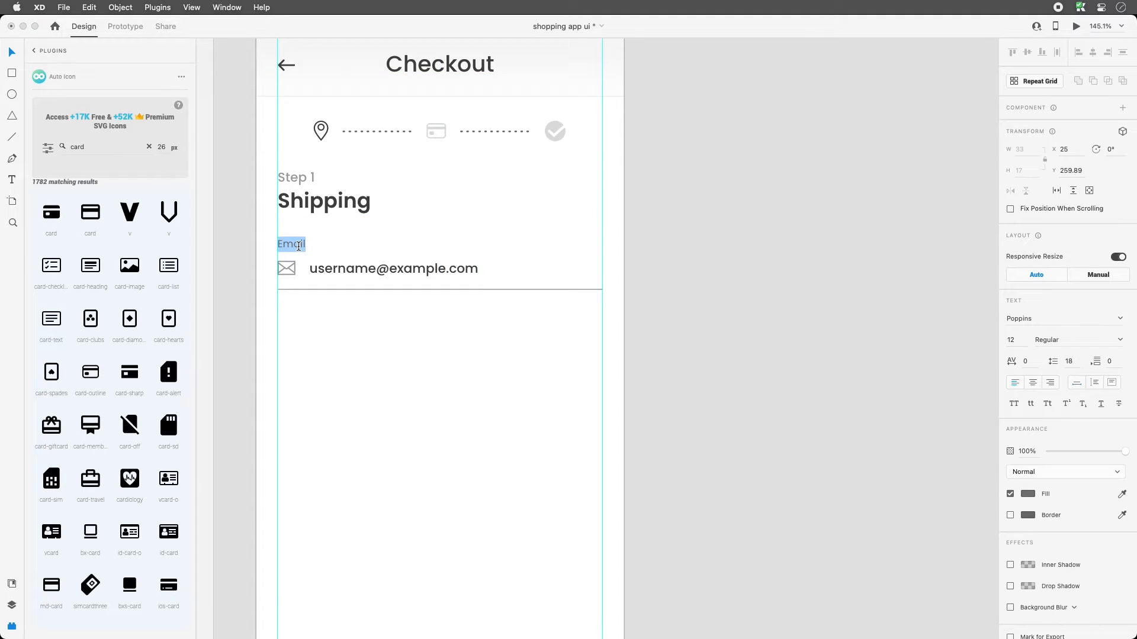
pyautogui.write('Full Name')
pyautogui.doubleClick(365, 270)
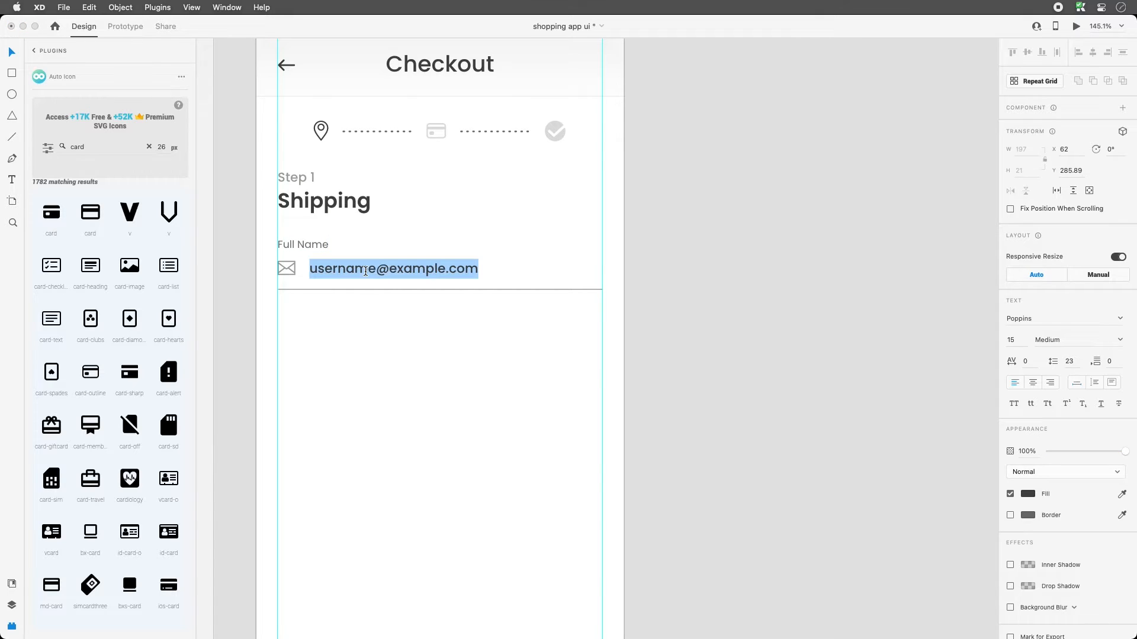
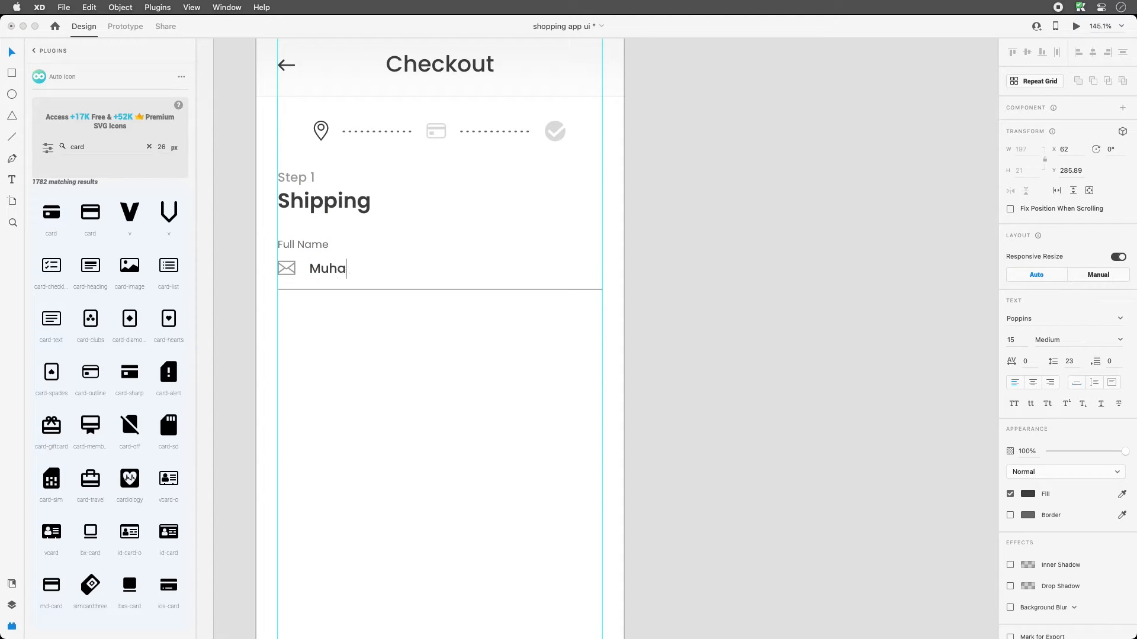
pyautogui.click(16, 52)
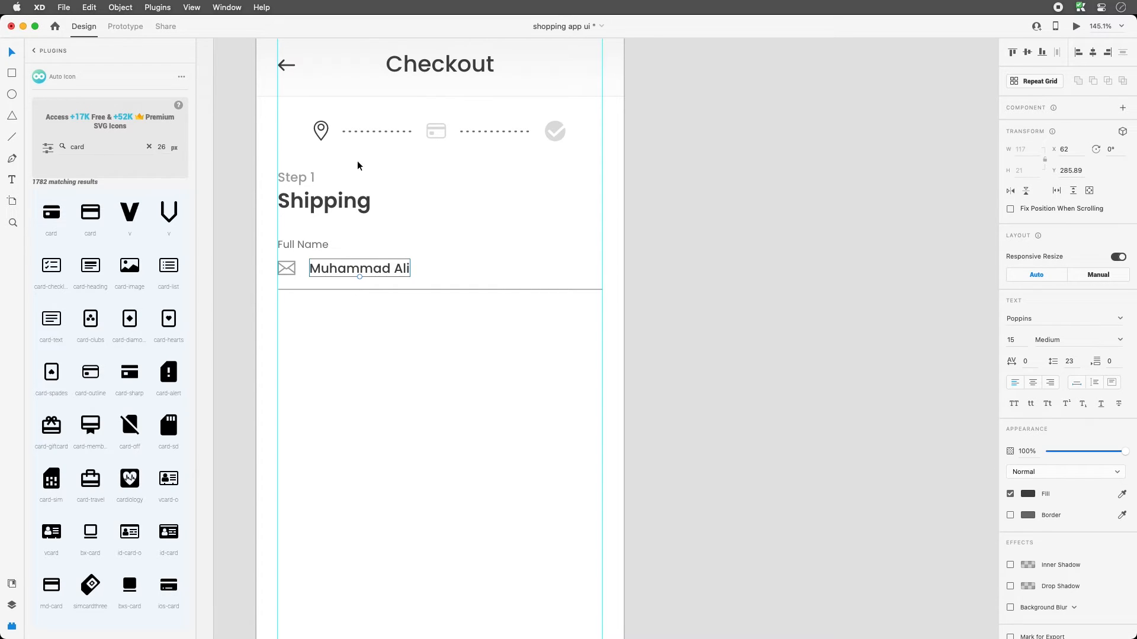
pyautogui.click(460, 336)
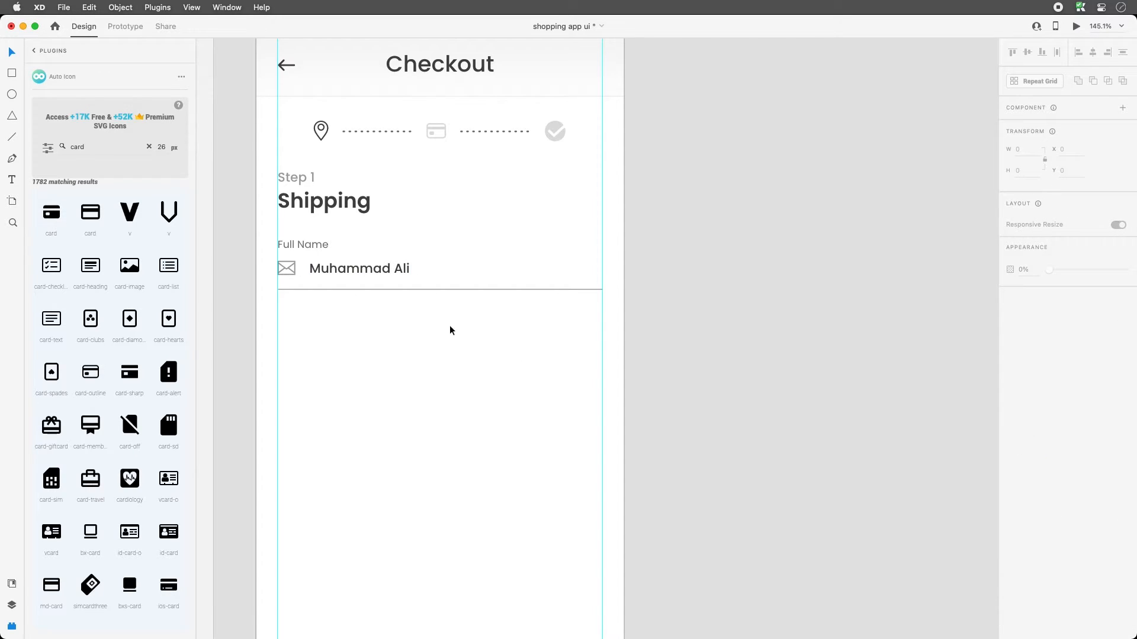
pyautogui.click(288, 272)
# - Try deleting the envelope icon and duplicating the Full Name field, then undo back to the original layout
pyautogui.press('Delete')
pyautogui.moveTo(356, 268); pyautogui.dragTo(323, 269)
pyautogui.click(386, 323)
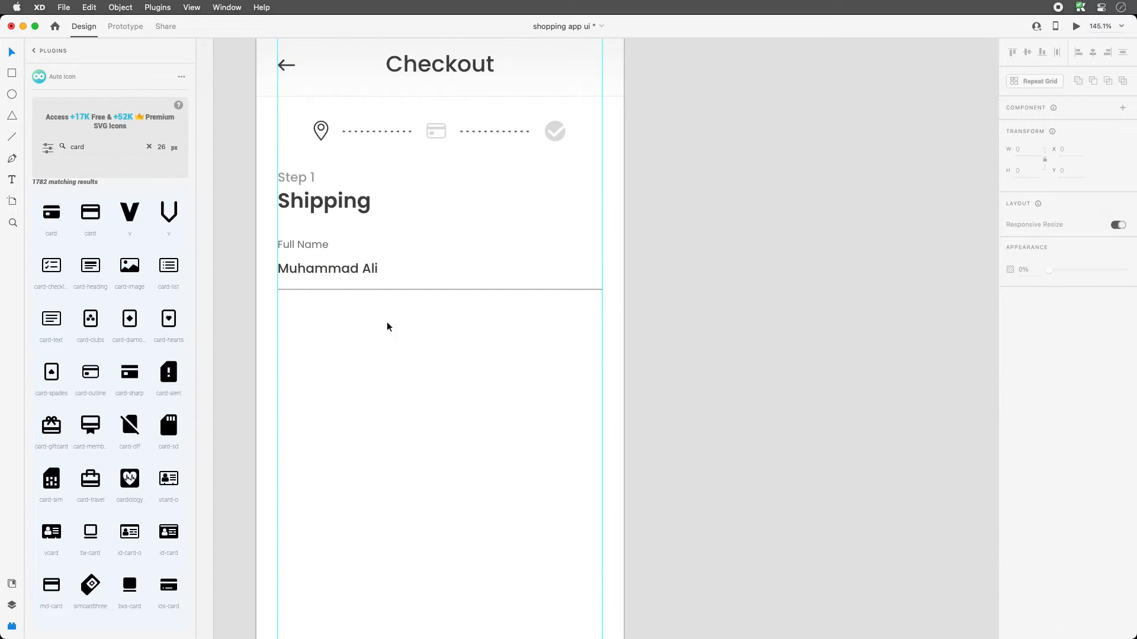
pyautogui.moveTo(387, 327); pyautogui.dragTo(292, 233)
pyautogui.moveTo(317, 270); pyautogui.dragTo(325, 343)
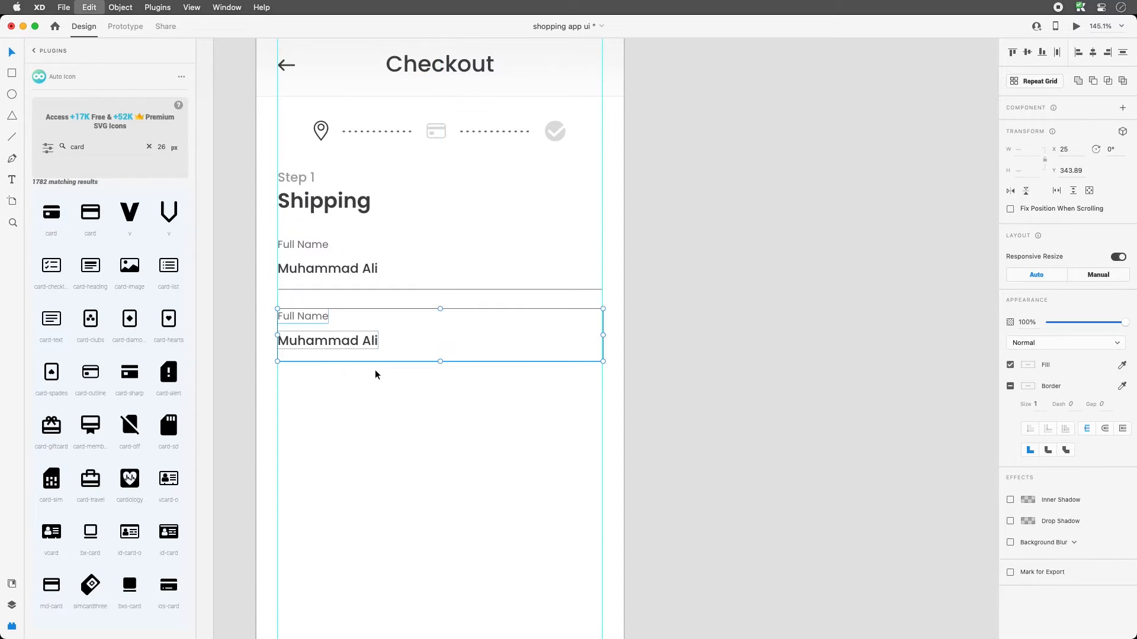
pyautogui.press('super+z')
pyautogui.press('super+z')
pyautogui.press('super+z')
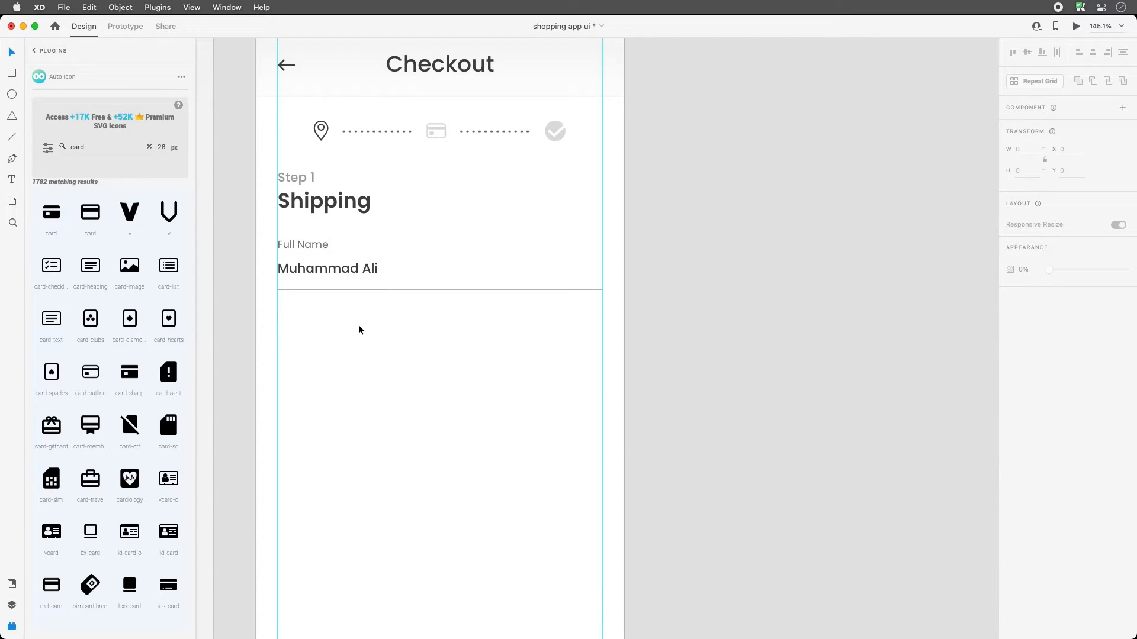
pyautogui.press('super+z')
pyautogui.press('super+z')
pyautogui.press('super+z')
# - Make the Full Name field a Repeat Grid stretched down to five stacked rows
pyautogui.moveTo(475, 331); pyautogui.dragTo(290, 239)
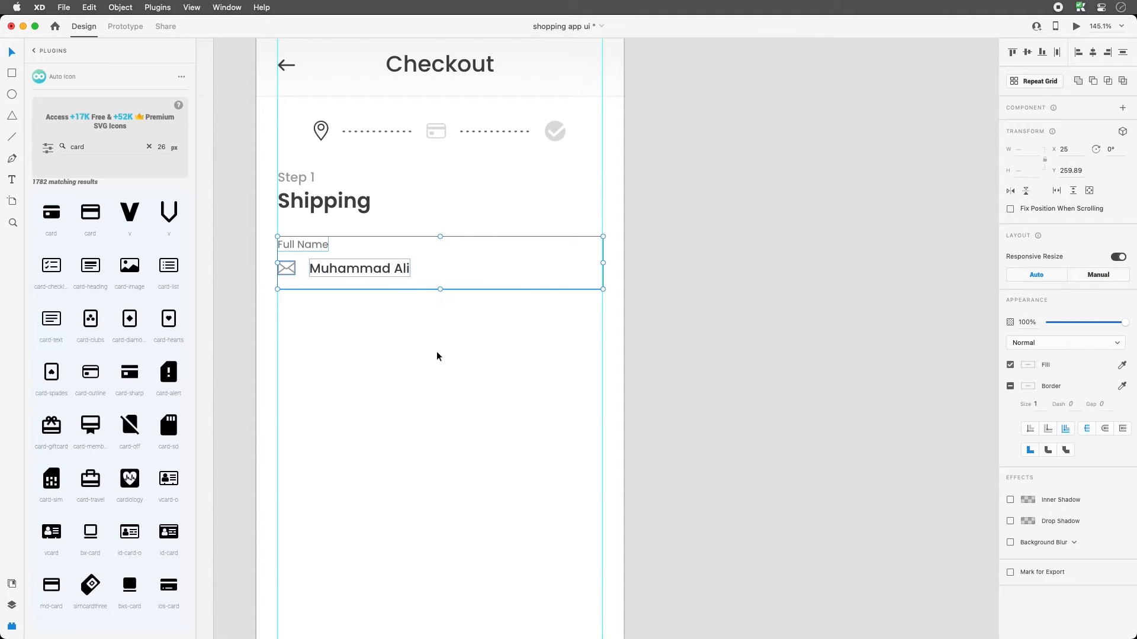
pyautogui.press('super+r')
pyautogui.moveTo(439, 289); pyautogui.dragTo(451, 515)
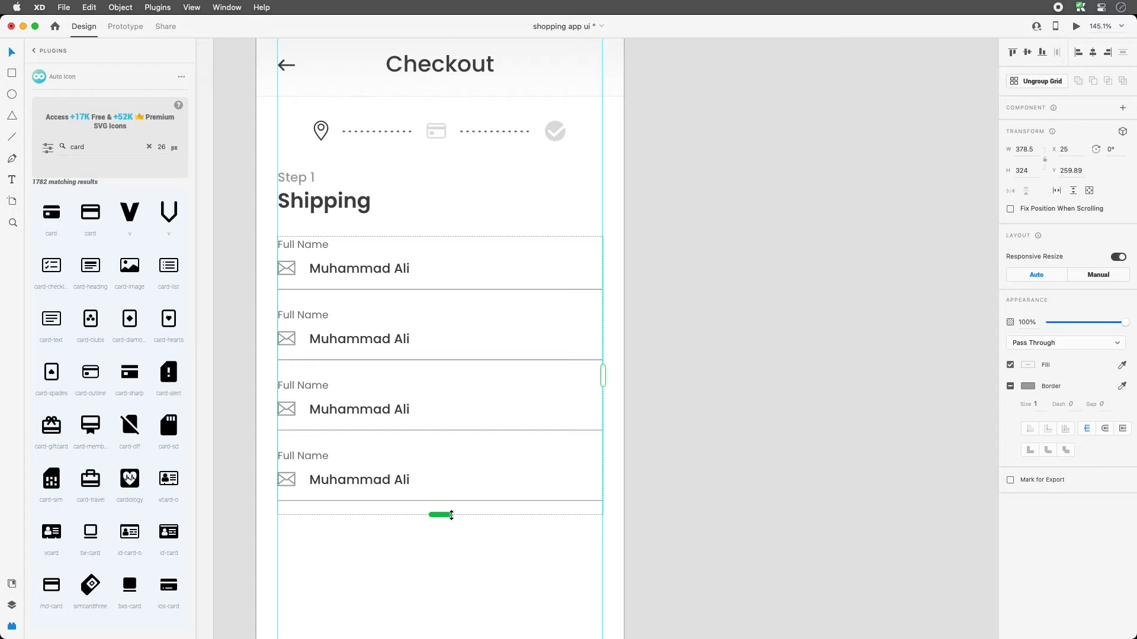
pyautogui.moveTo(451, 515); pyautogui.dragTo(446, 581)
pyautogui.moveTo(502, 446); pyautogui.dragTo(496, 350)
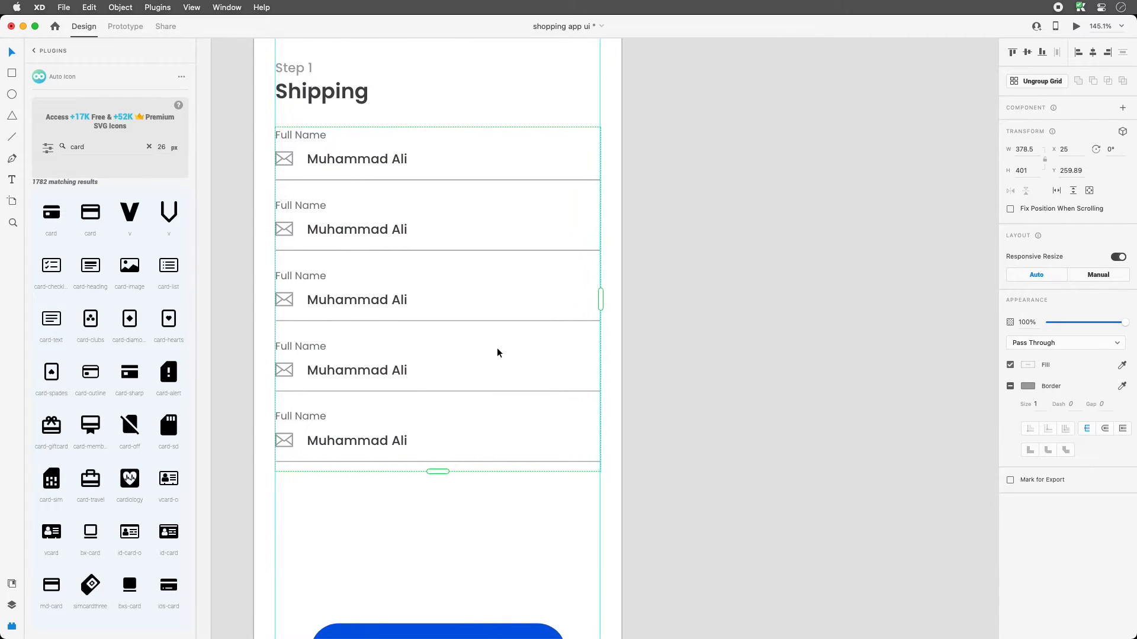
# - Break the repeat grid apart and ungroup the five field rows into separate items
pyautogui.rightClick(379, 151)
pyautogui.click(461, 282)
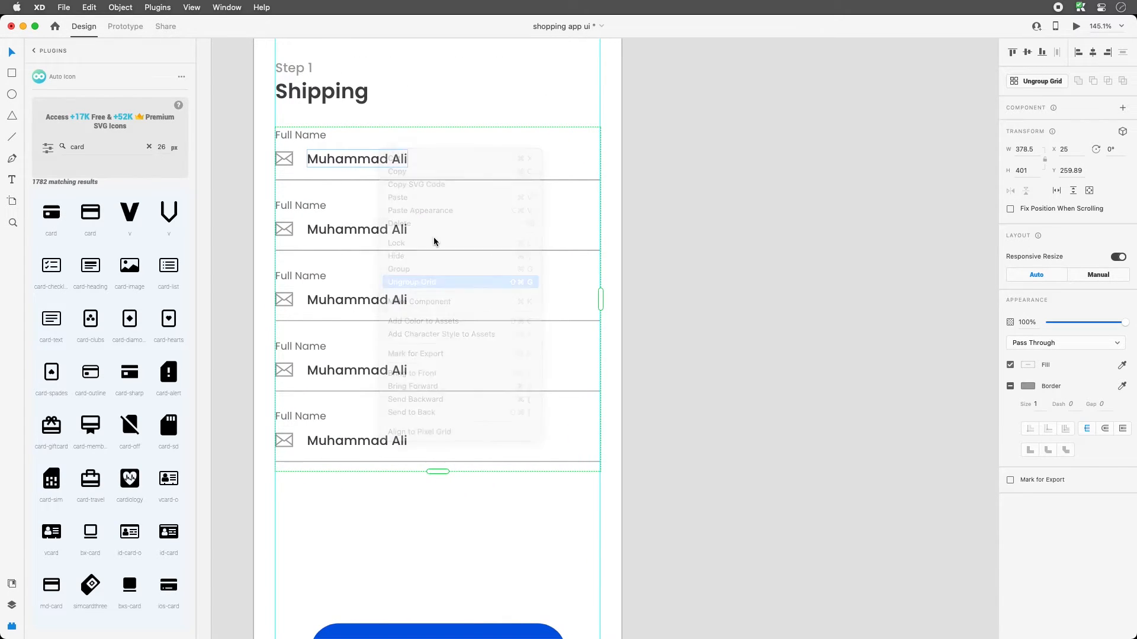
pyautogui.click(341, 166)
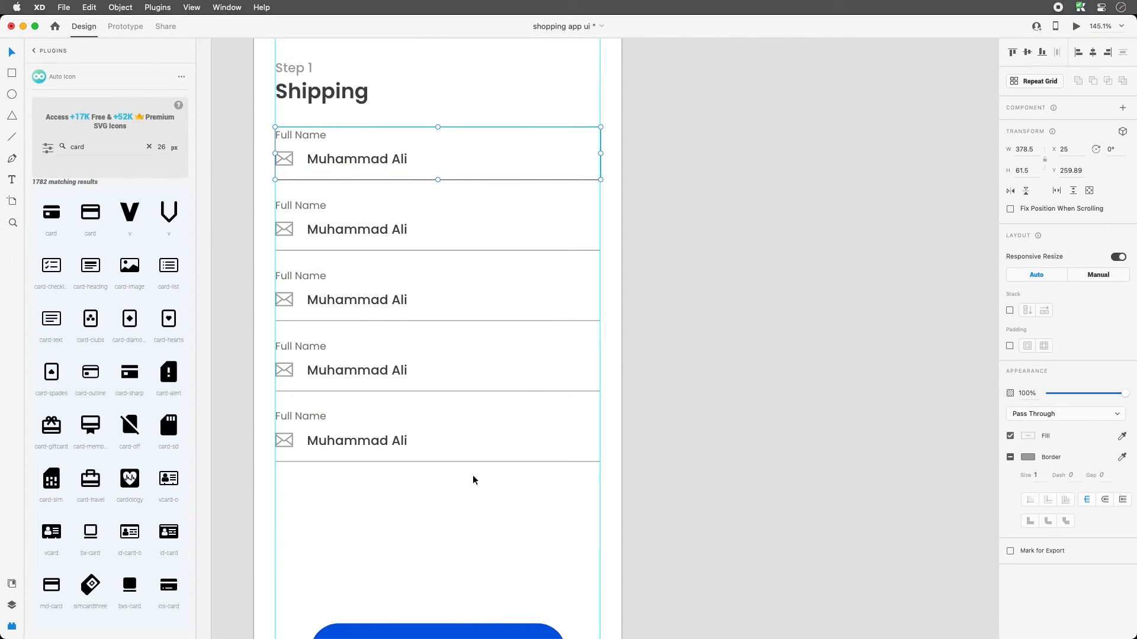
pyautogui.moveTo(464, 476); pyautogui.dragTo(291, 138)
pyautogui.rightClick(335, 151)
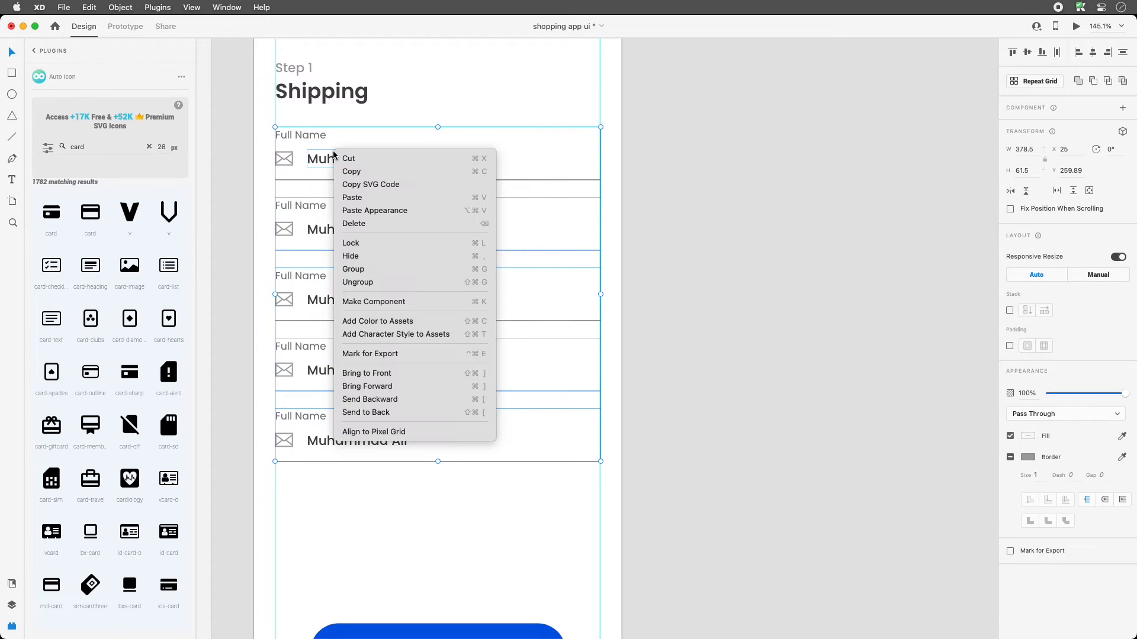
pyautogui.click(376, 284)
pyautogui.click(335, 514)
# - Rename the second row's label to 'Address'
pyautogui.doubleClick(306, 206)
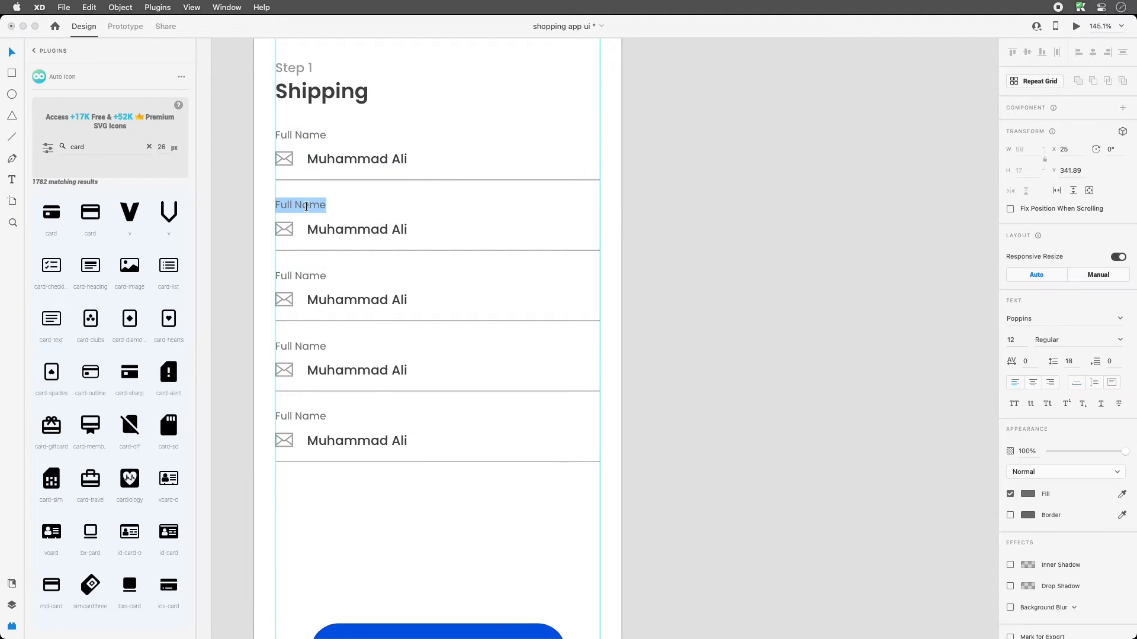
pyautogui.write('Addres')
pyautogui.write('ss')
pyautogui.press('Escape')
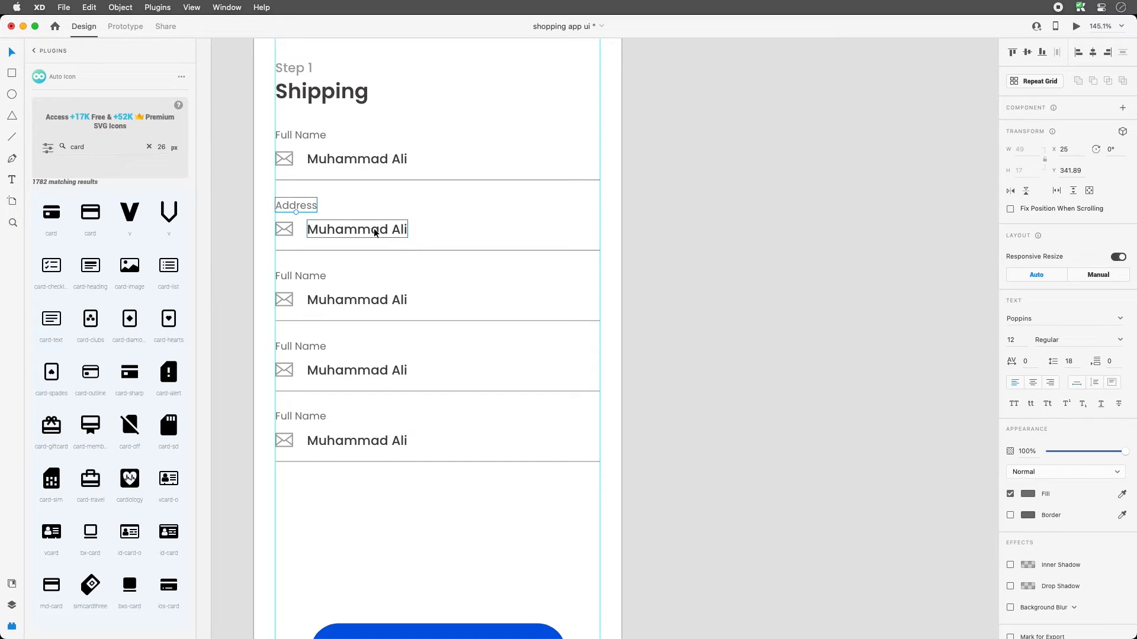
# - Replace the second row's placeholder name with a sample street address, correcting typos
pyautogui.doubleClick(375, 230)
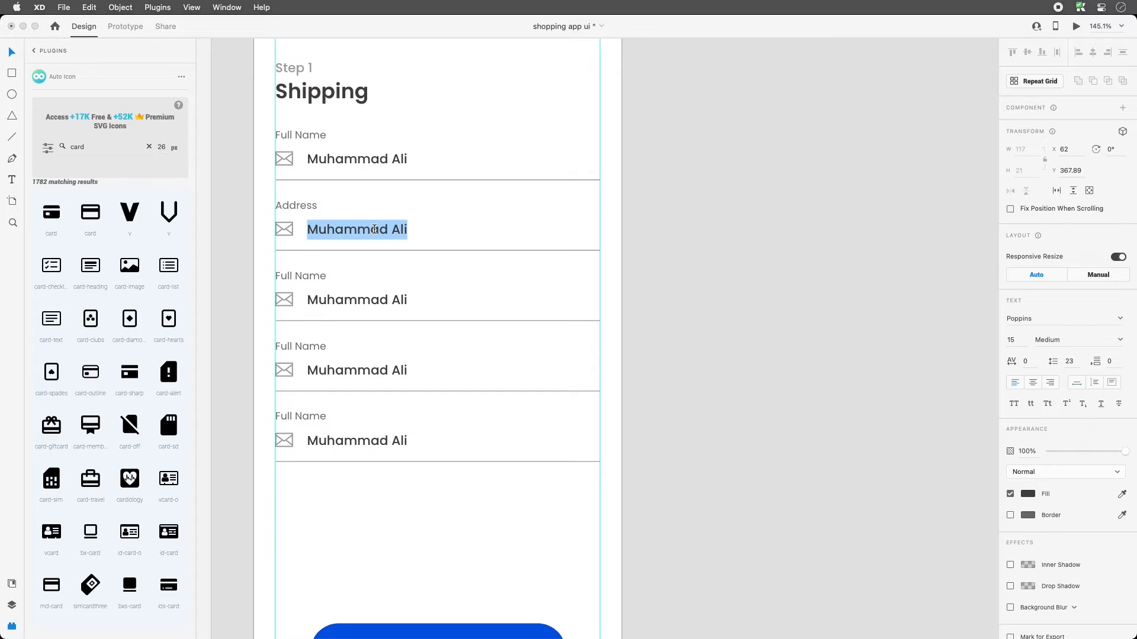
pyautogui.press('BackSpace')
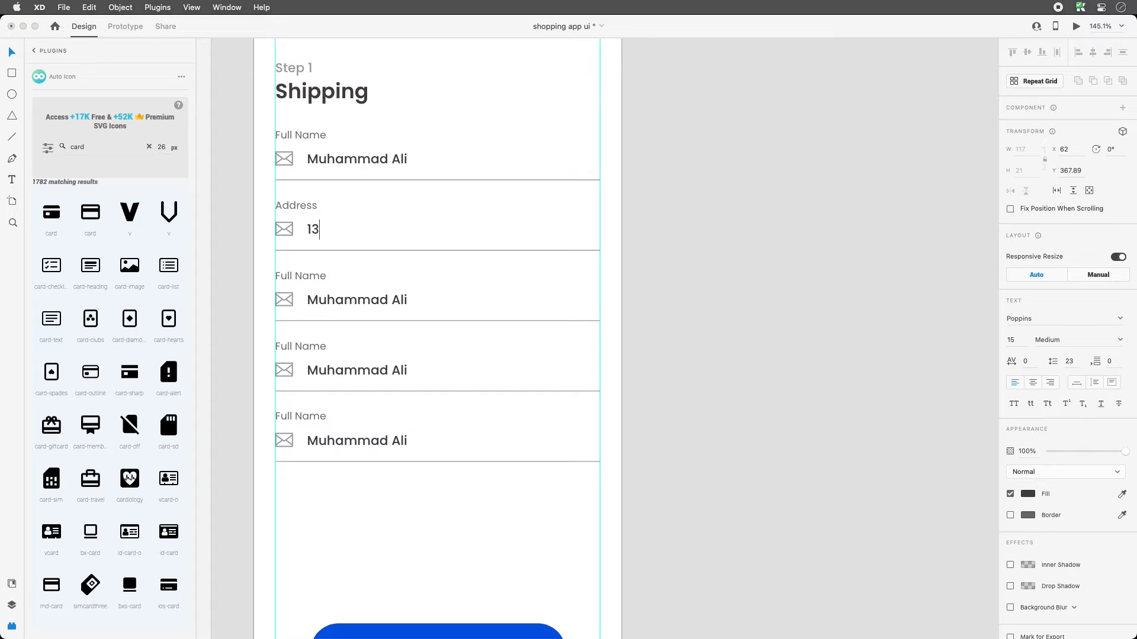
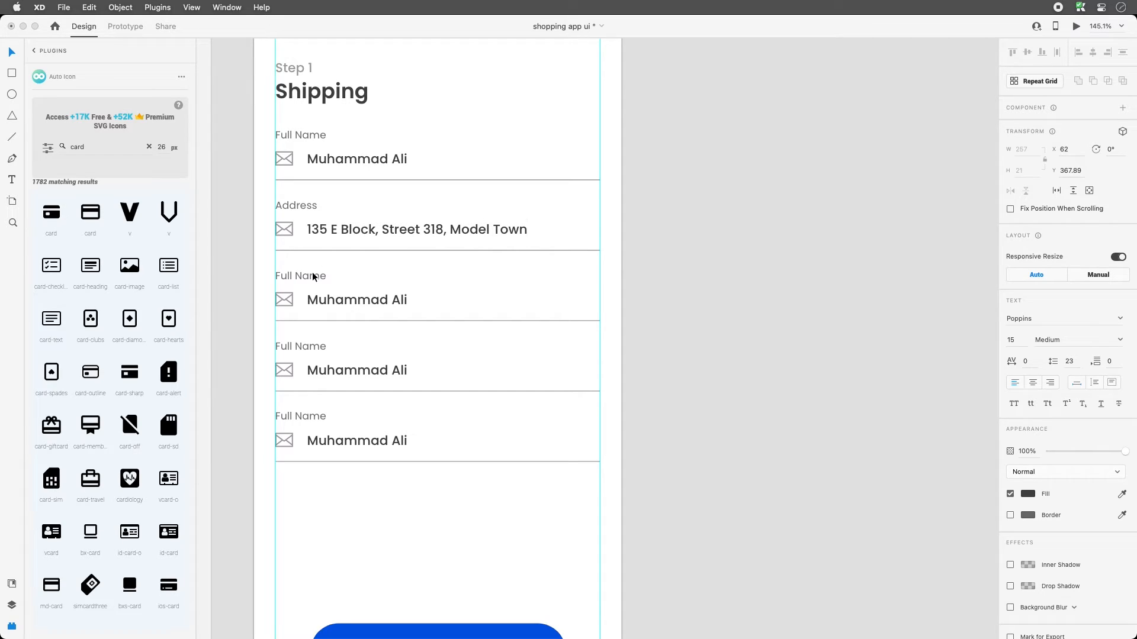
pyautogui.press('Escape')
pyautogui.press('Escape')
# - Type 'City' into the third row's value text and drag its underline shorter
pyautogui.click(461, 321)
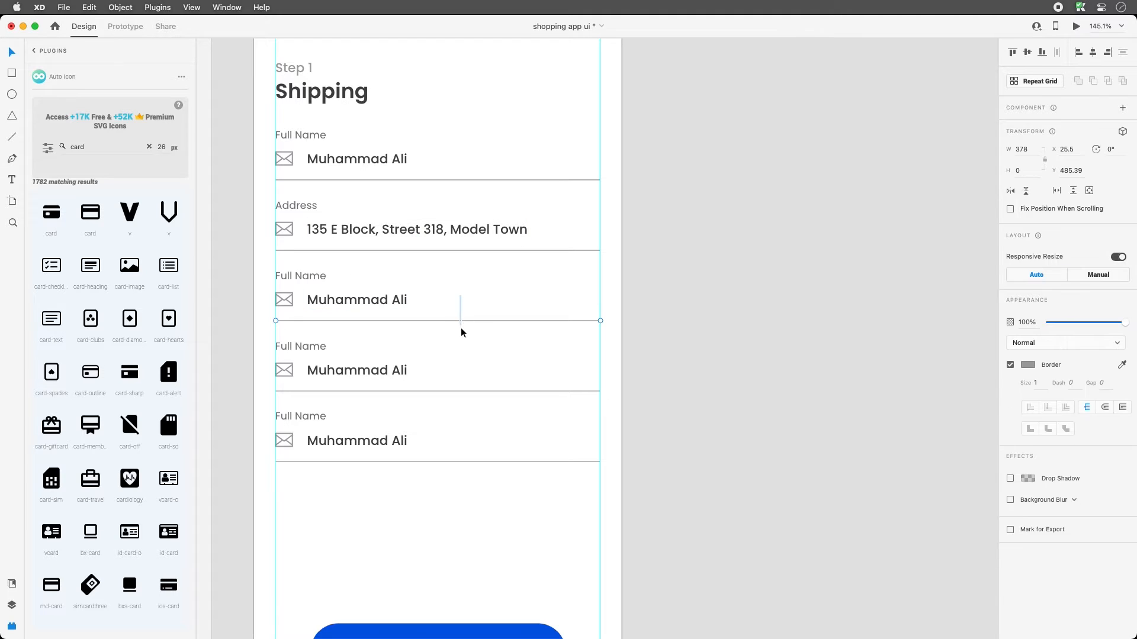
pyautogui.doubleClick(330, 299)
pyautogui.press('super+a')
pyautogui.write('C')
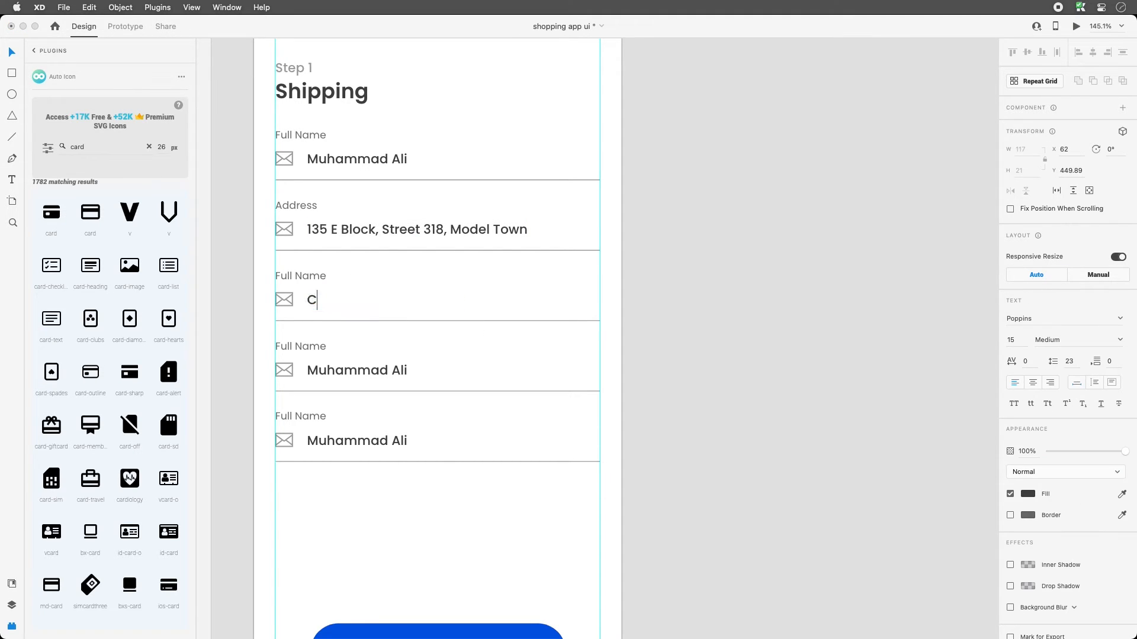
pyautogui.write('ity')
pyautogui.press('Escape')
pyautogui.click(521, 320)
pyautogui.moveTo(600, 321); pyautogui.dragTo(377, 317)
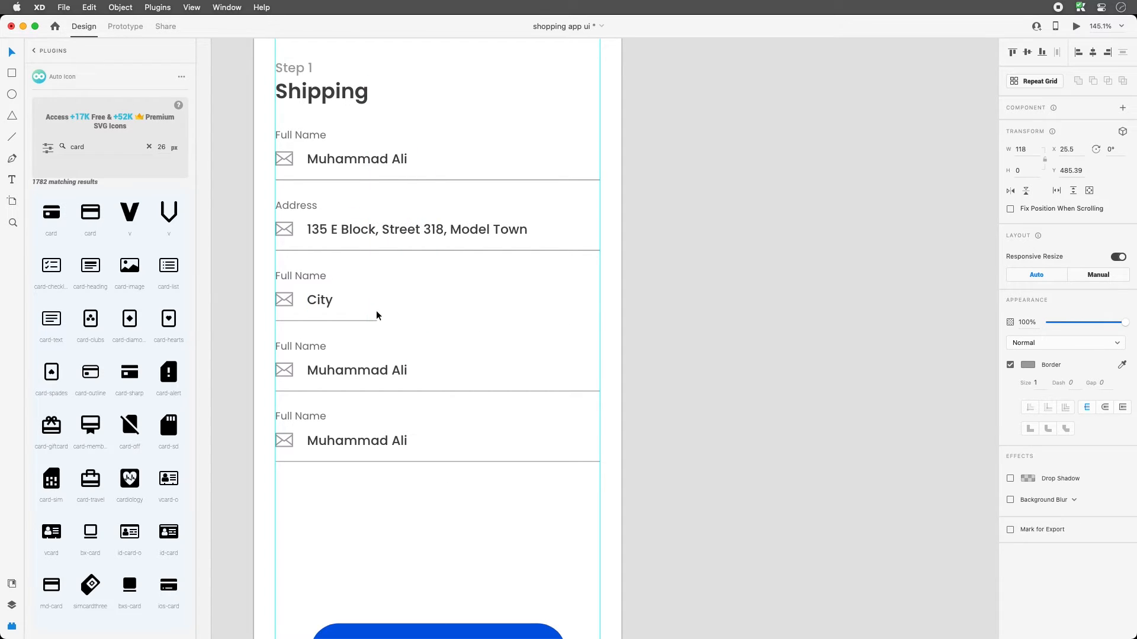
# - Relabel the third row 'City' with the value 'Lahore' and select the whole row
pyautogui.click(308, 279)
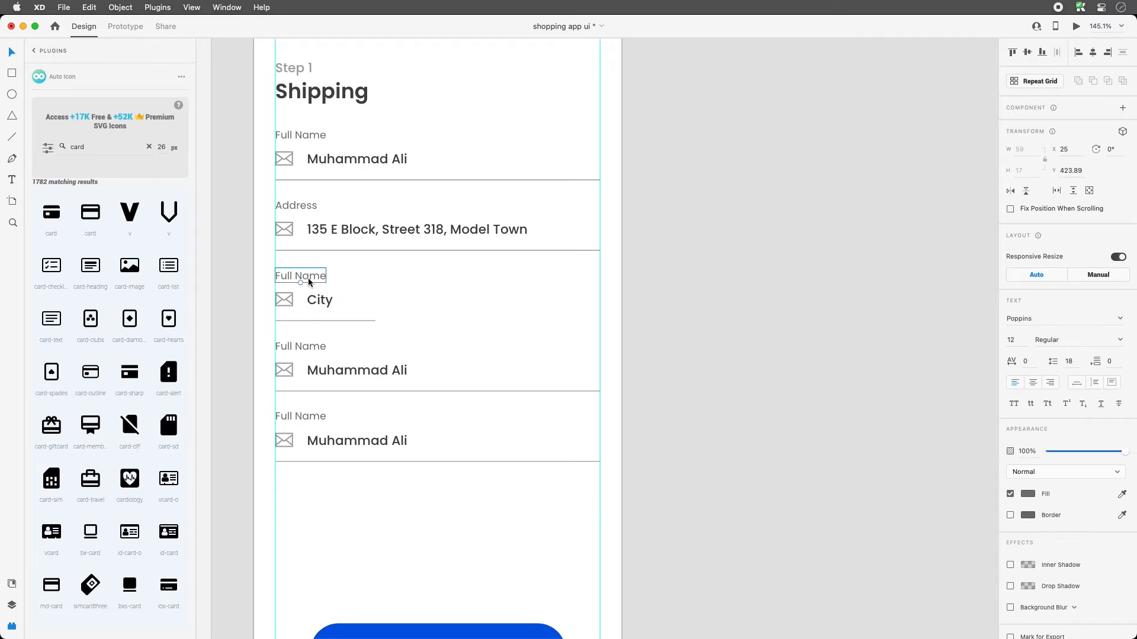
pyautogui.doubleClick(308, 278)
pyautogui.write('City')
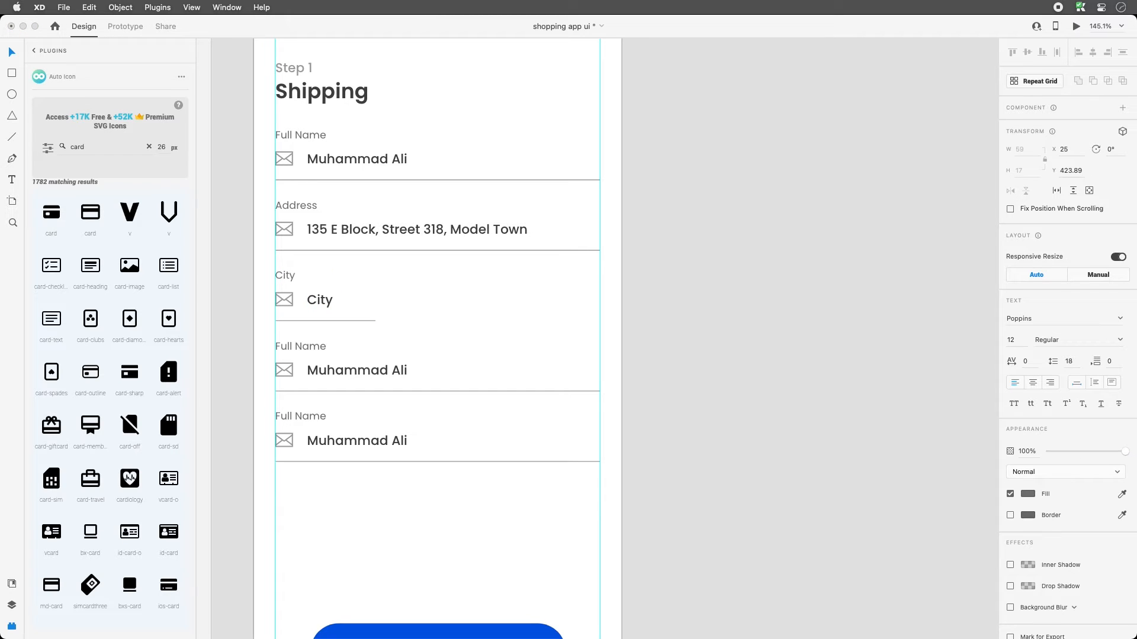
pyautogui.doubleClick(308, 299)
pyautogui.write('Lahore')
pyautogui.press('Escape')
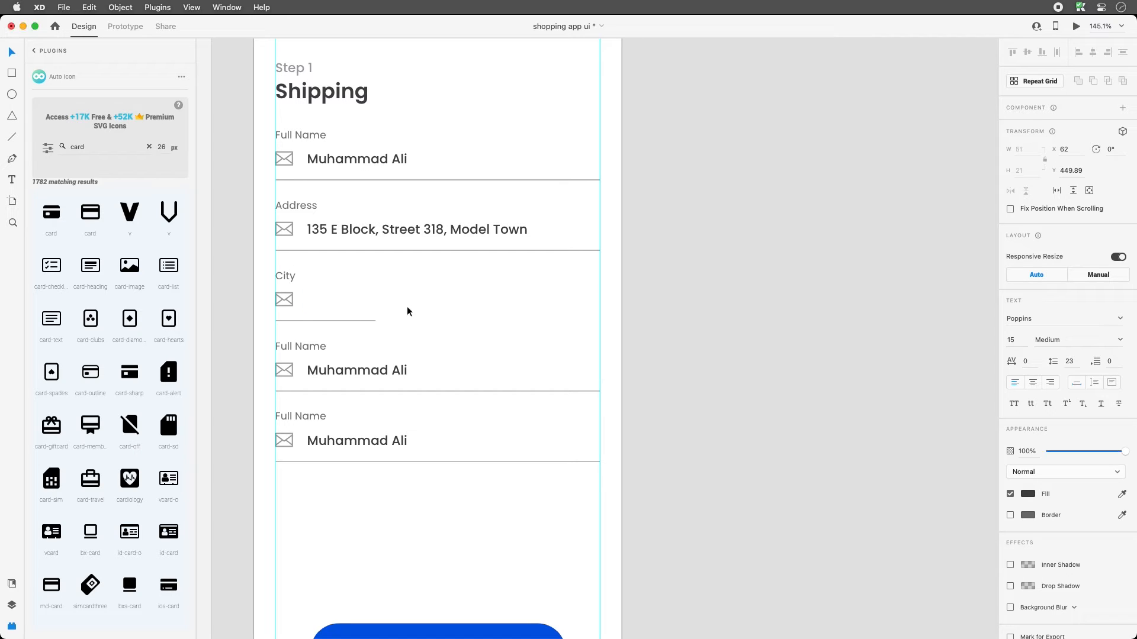
pyautogui.click(374, 289)
pyautogui.moveTo(325, 274); pyautogui.dragTo(473, 301)
# - Undo the City row edits back to the full-width underline
pyautogui.press('super+z')
pyautogui.click(401, 298)
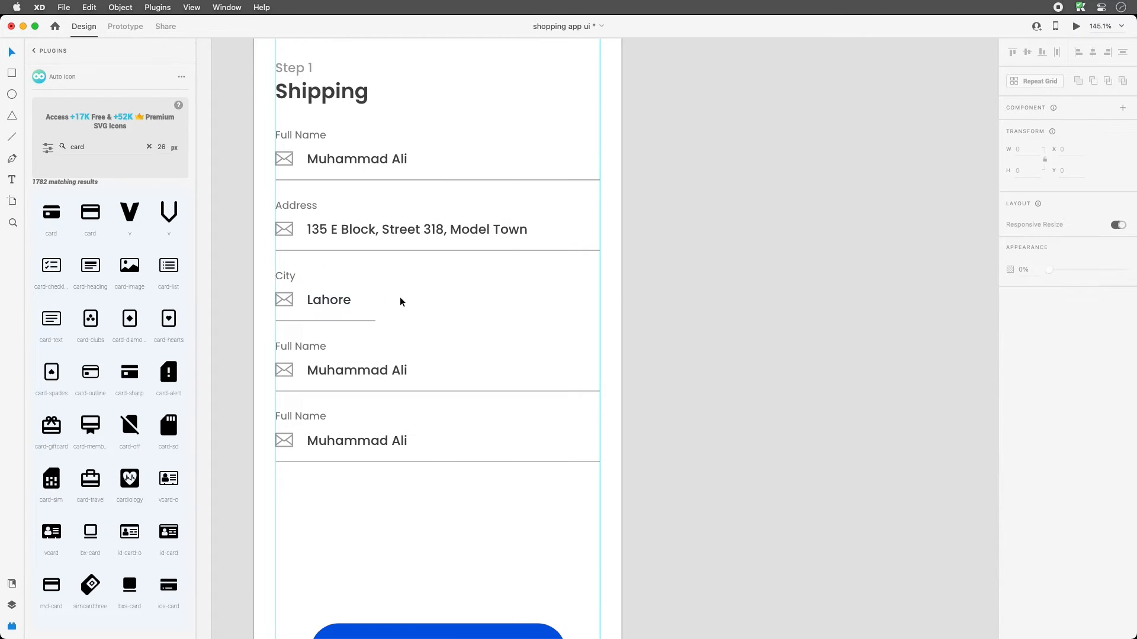
pyautogui.click(376, 321)
pyautogui.click(419, 306)
pyautogui.press('super+z')
pyautogui.press('super+z')
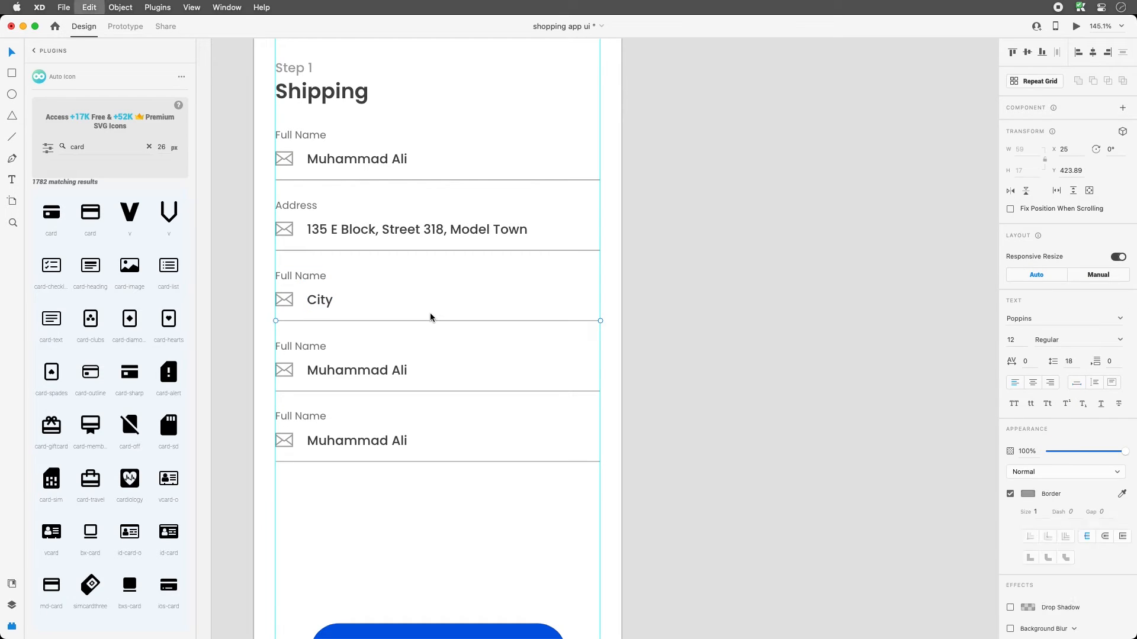
pyautogui.press('super+z')
# - Rename the third row's label to 'City' and its value to 'Lahore' again
pyautogui.click(312, 280)
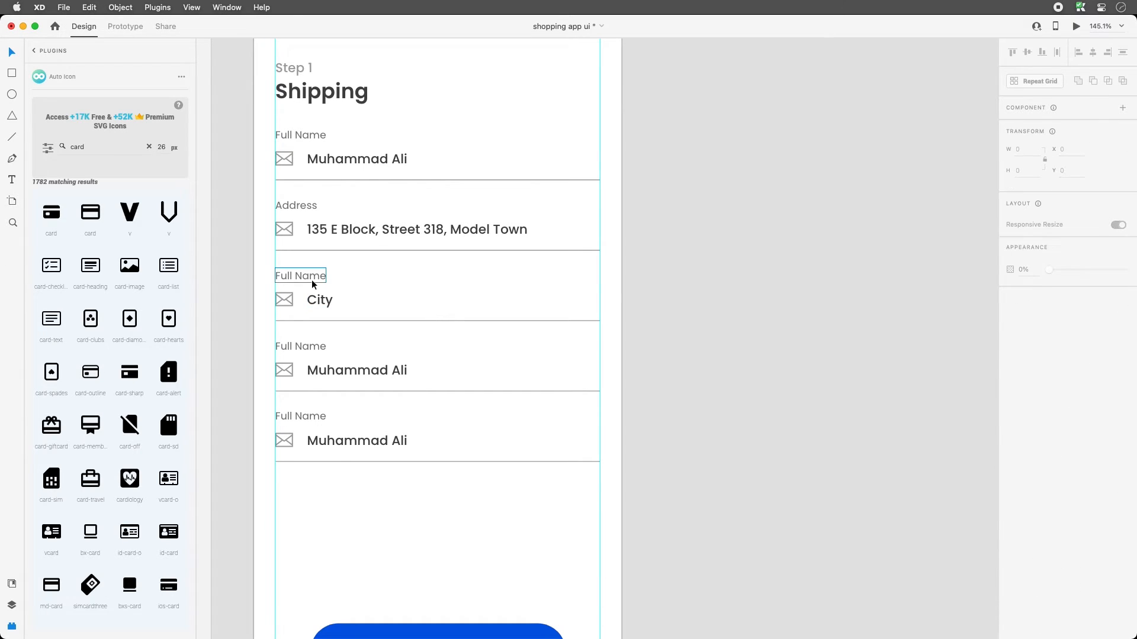
pyautogui.doubleClick(312, 280)
pyautogui.write('City')
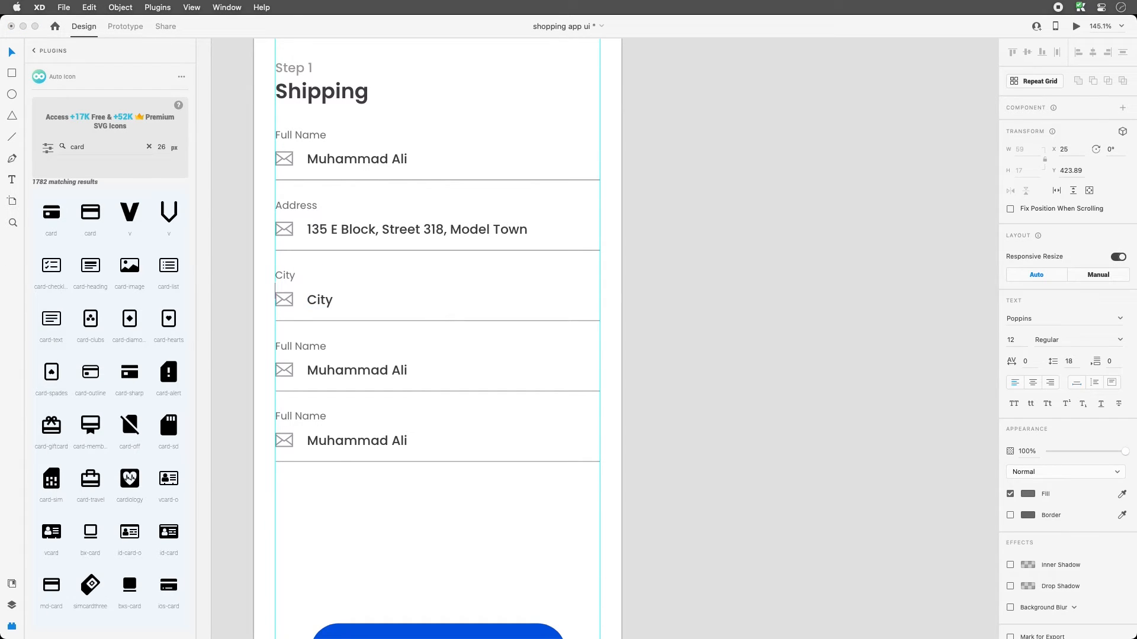
pyautogui.doubleClick(330, 302)
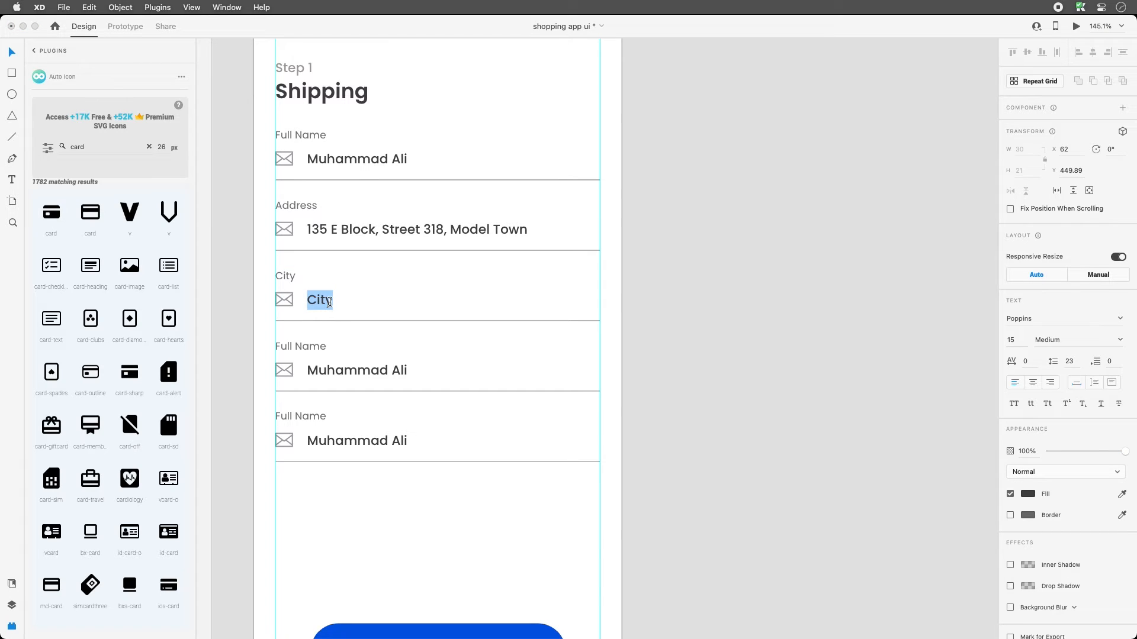
pyautogui.write('Lahore')
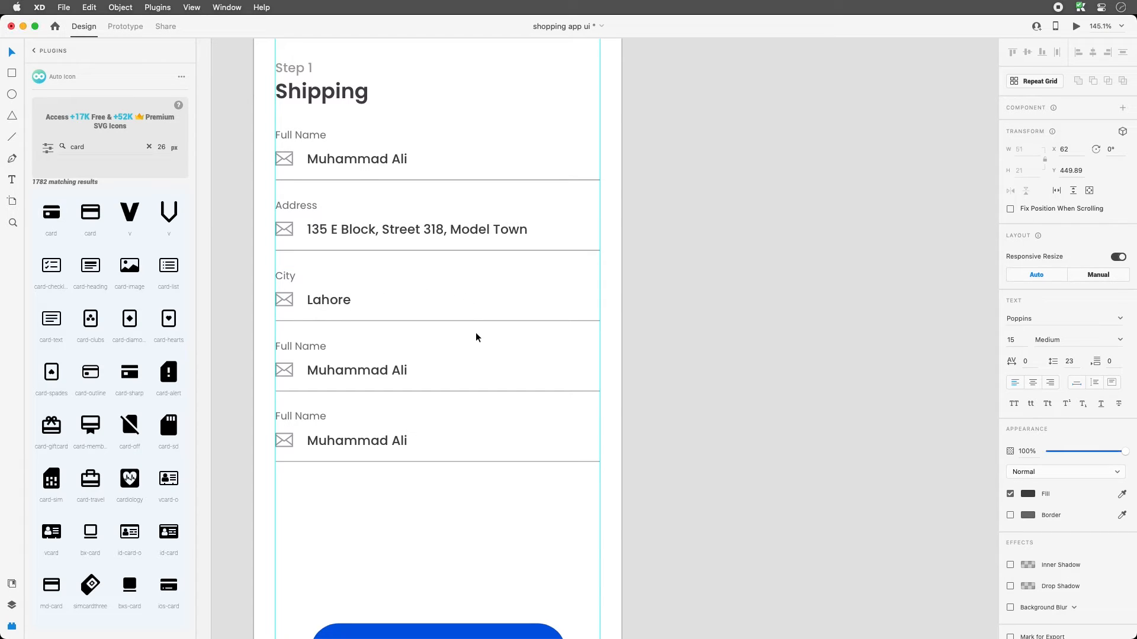
pyautogui.press('Escape')
# - Halve the City underline's width by appending /2 to W, then set W to 129
pyautogui.click(504, 321)
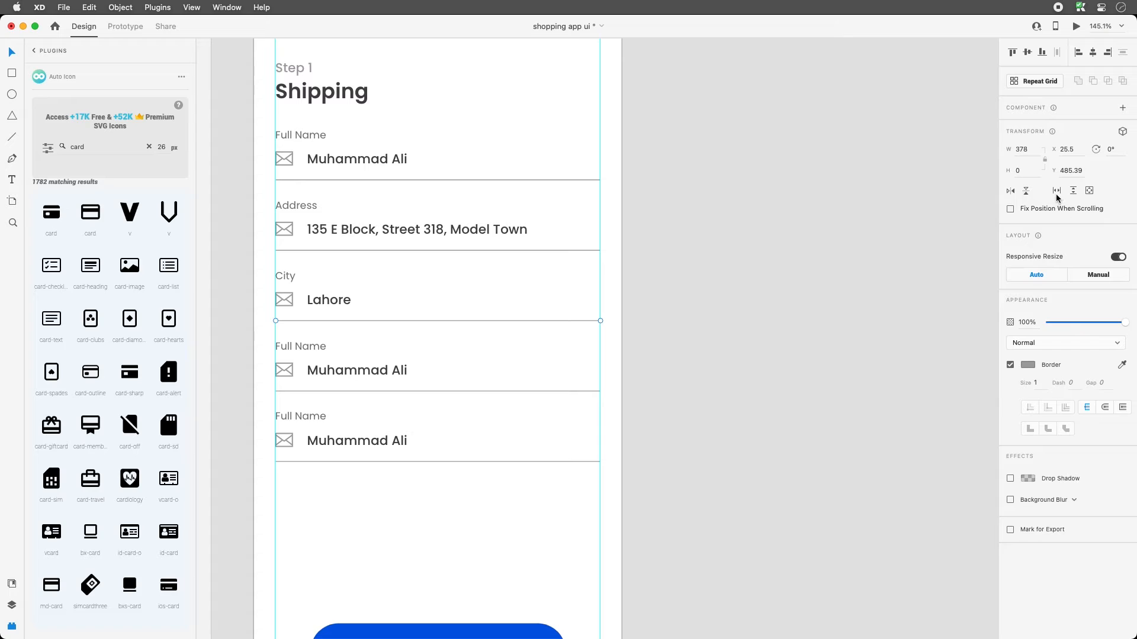
pyautogui.click(1022, 150)
pyautogui.write('/2')
pyautogui.press('Return')
pyautogui.click(1033, 148)
pyautogui.write('129')
pyautogui.click(382, 285)
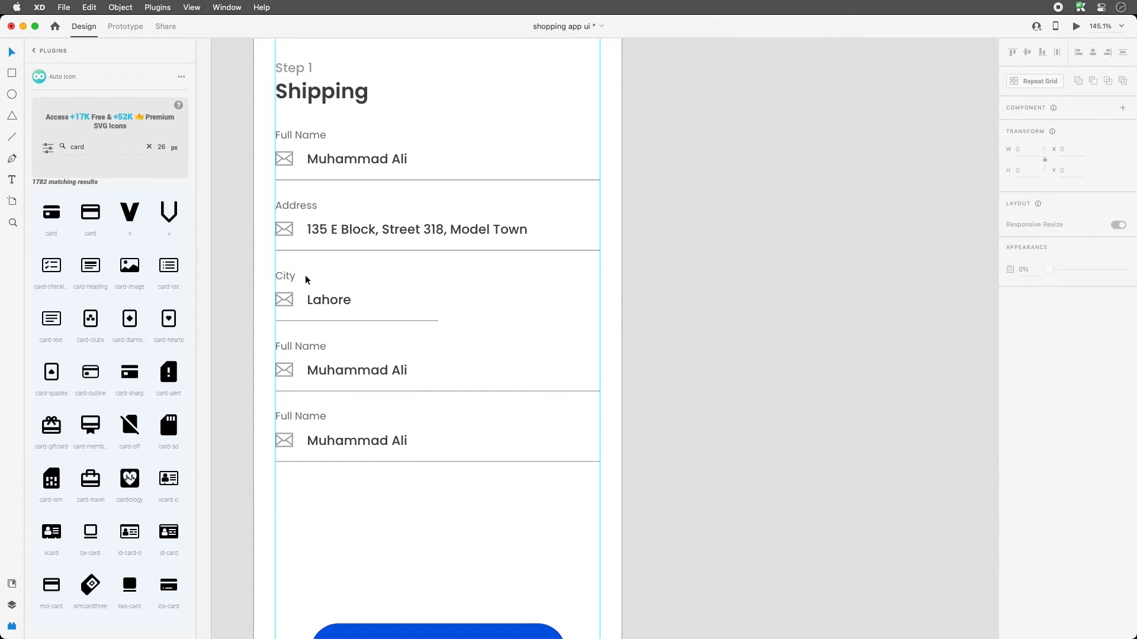
# - Set the City field's underline width to 164
pyautogui.click(426, 320)
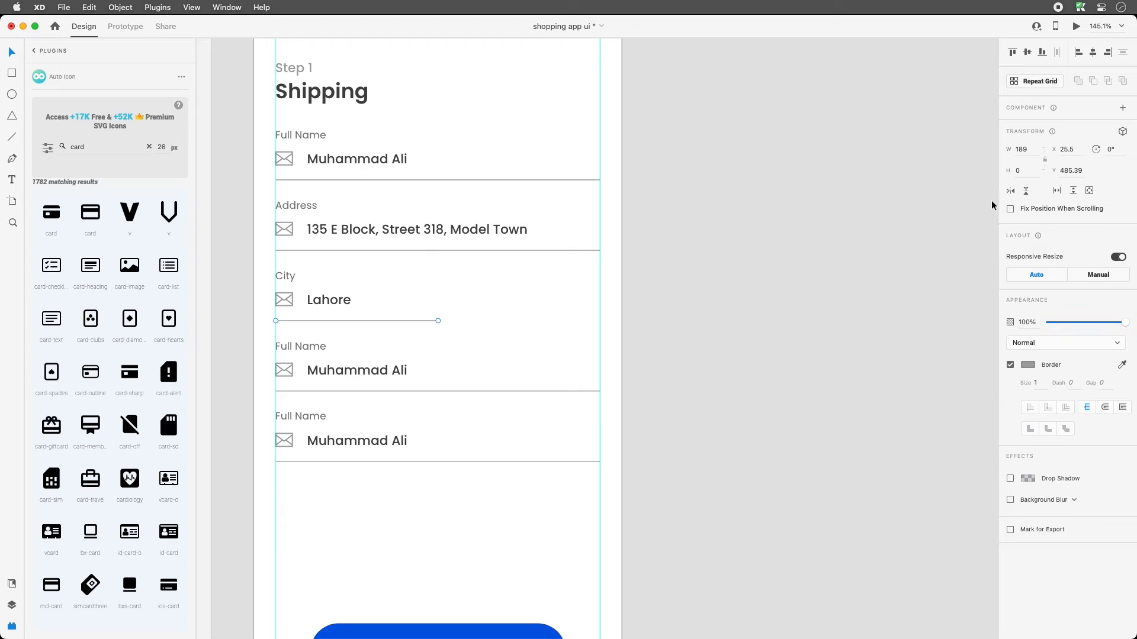
pyautogui.click(1034, 151)
pyautogui.press('Left')
pyautogui.press('Right')
pyautogui.hotkey('shift', 'Right')
pyautogui.write('6')
pyautogui.hotkey('shift', 'Right')
pyautogui.write('4')
pyautogui.press('Return')
pyautogui.click(407, 286)
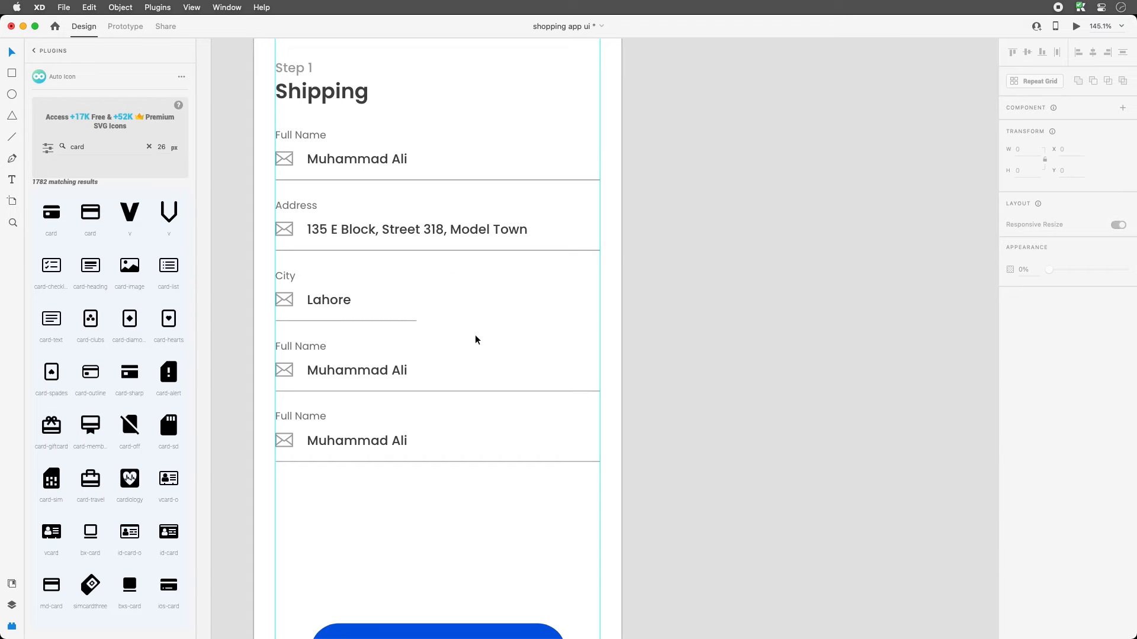
# - Duplicate the City field to its right and relabel the copy 'Zip Code'
pyautogui.moveTo(469, 339); pyautogui.dragTo(519, 299)
pyautogui.click(362, 280)
pyautogui.click(411, 281)
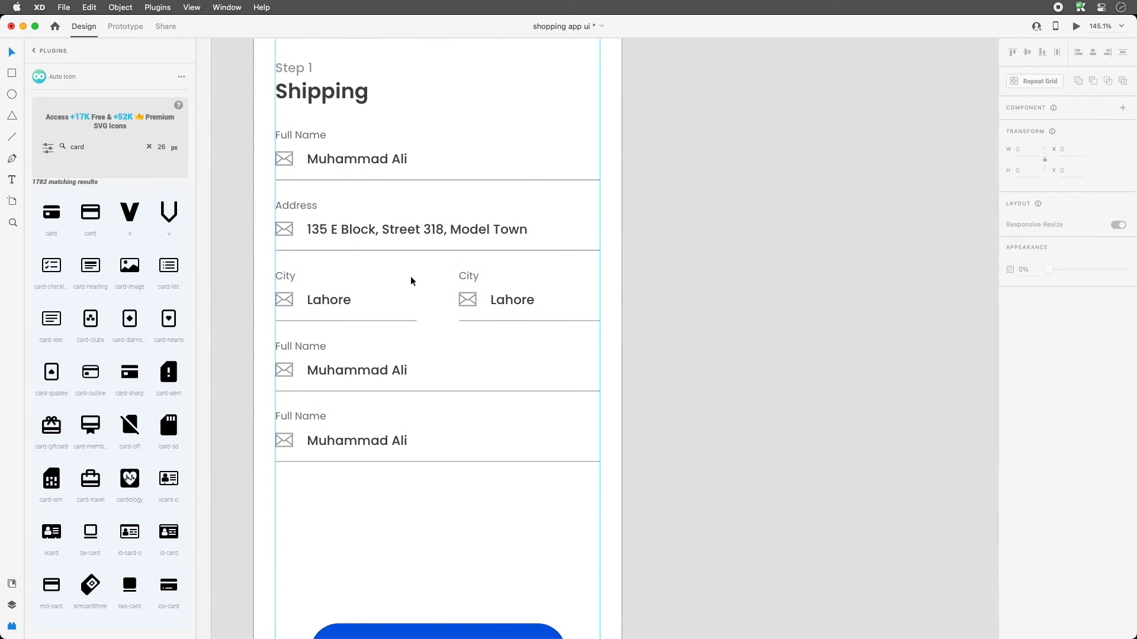
pyautogui.doubleClick(467, 277)
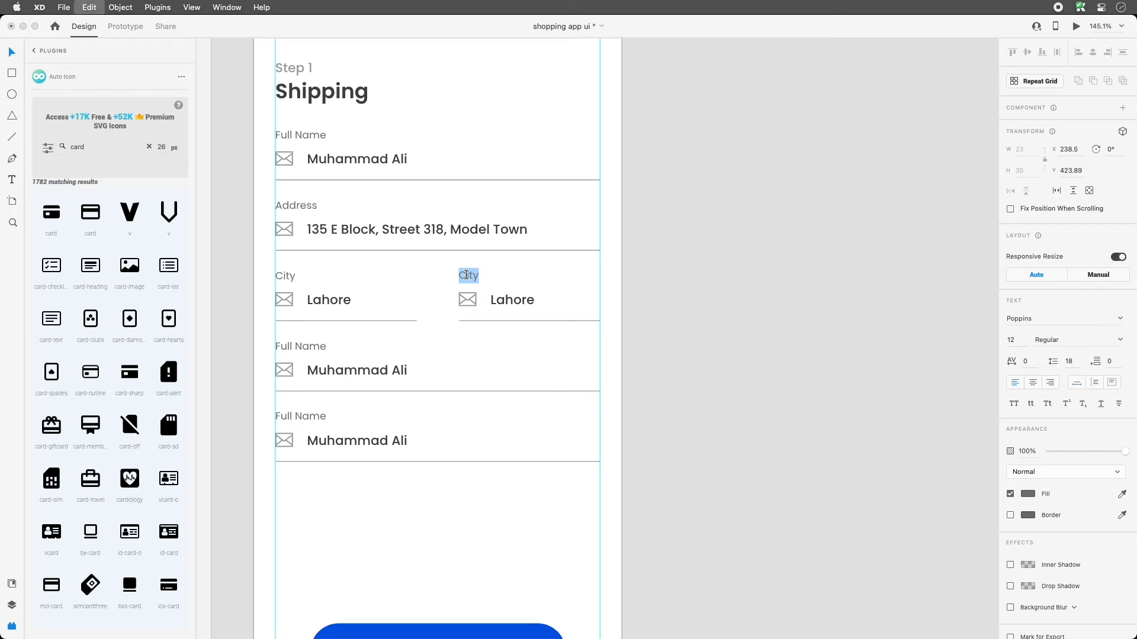
pyautogui.write('Zip Code')
# - Relabel the fourth row 'Country' and the last row 'Shipping Method'
pyautogui.click(281, 347)
pyautogui.doubleClick(282, 347)
pyautogui.write('C')
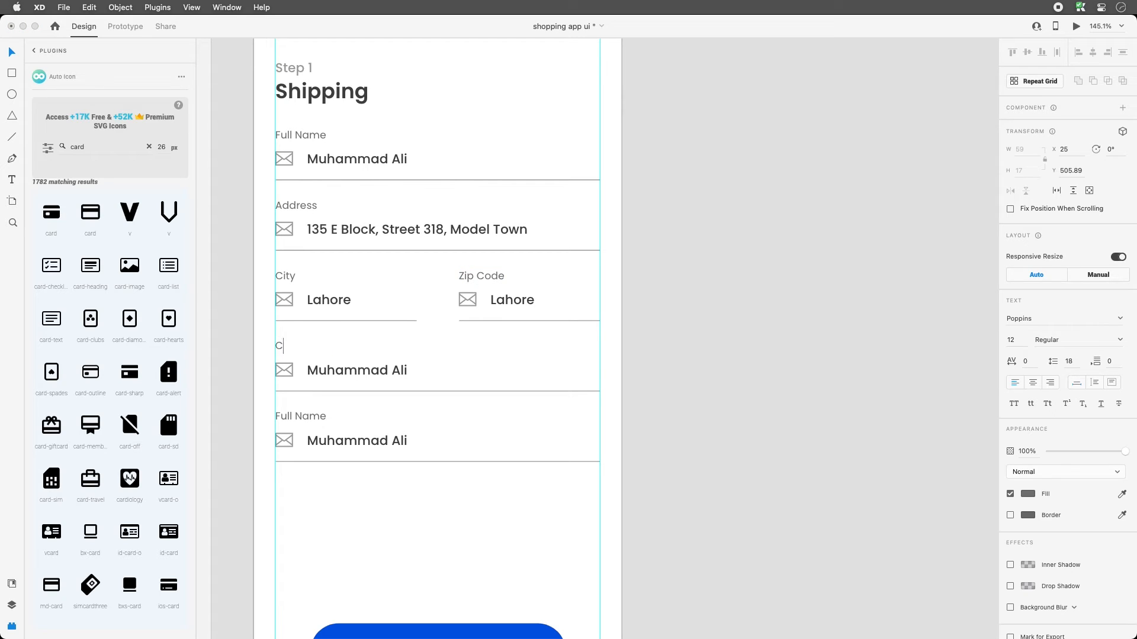
pyautogui.write('ountry')
pyautogui.click(314, 415)
pyautogui.doubleClick(314, 415)
pyautogui.write('Shipping Method')
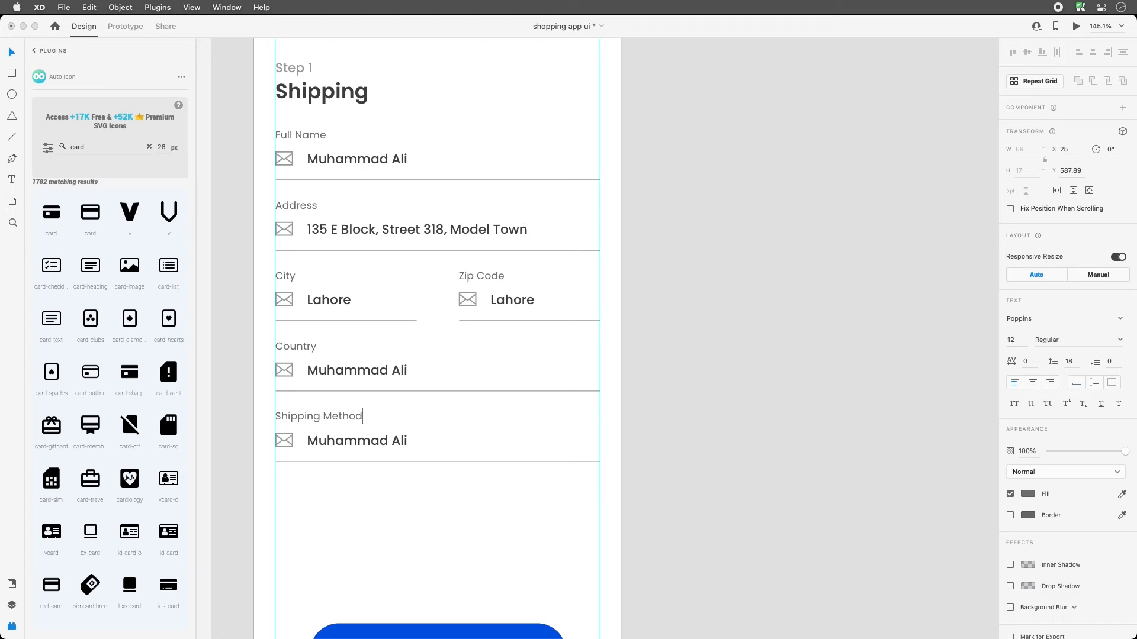
pyautogui.press('Escape')
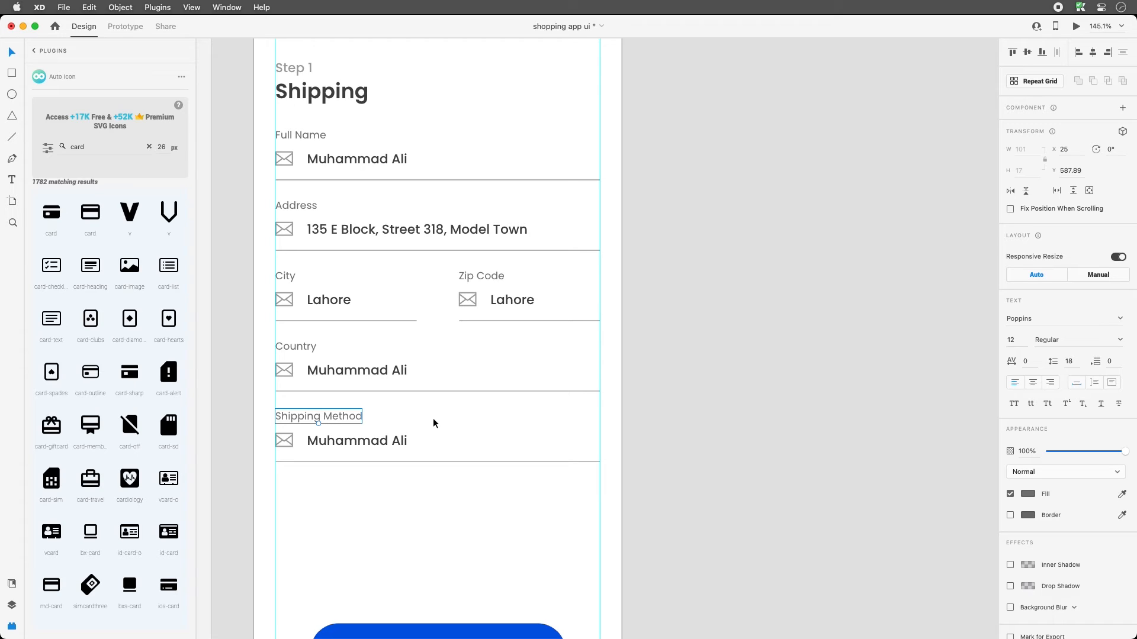
pyautogui.click(443, 419)
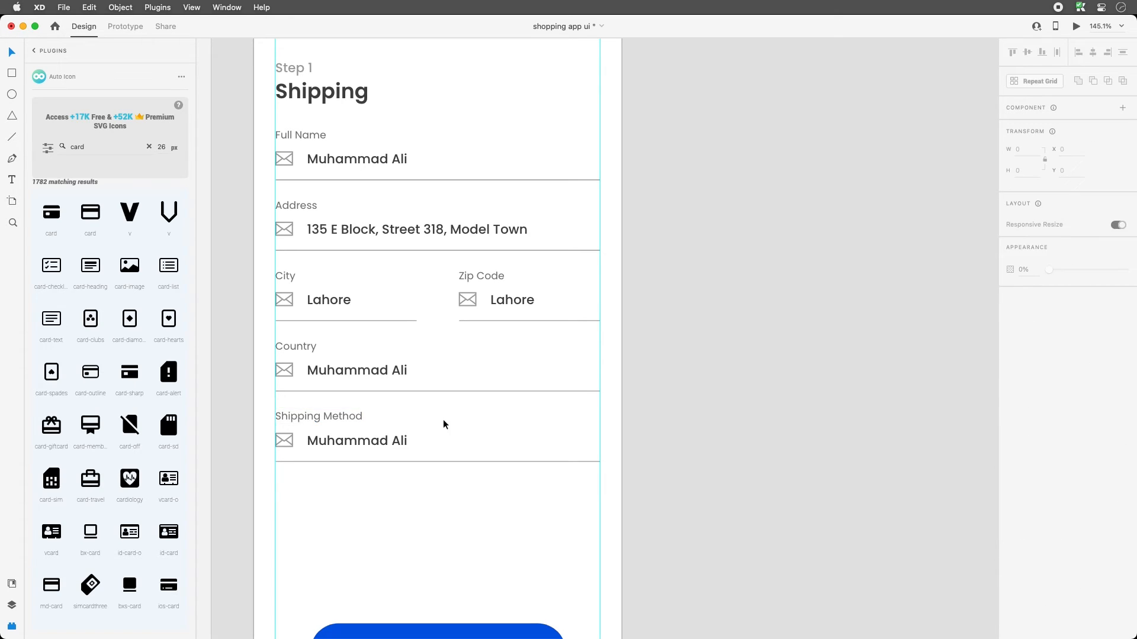
# - Delete the envelope icons from all six fields, including Zip Code
pyautogui.click(284, 158)
pyautogui.keyDown('shift'); pyautogui.click(285, 229); pyautogui.keyUp('shift')
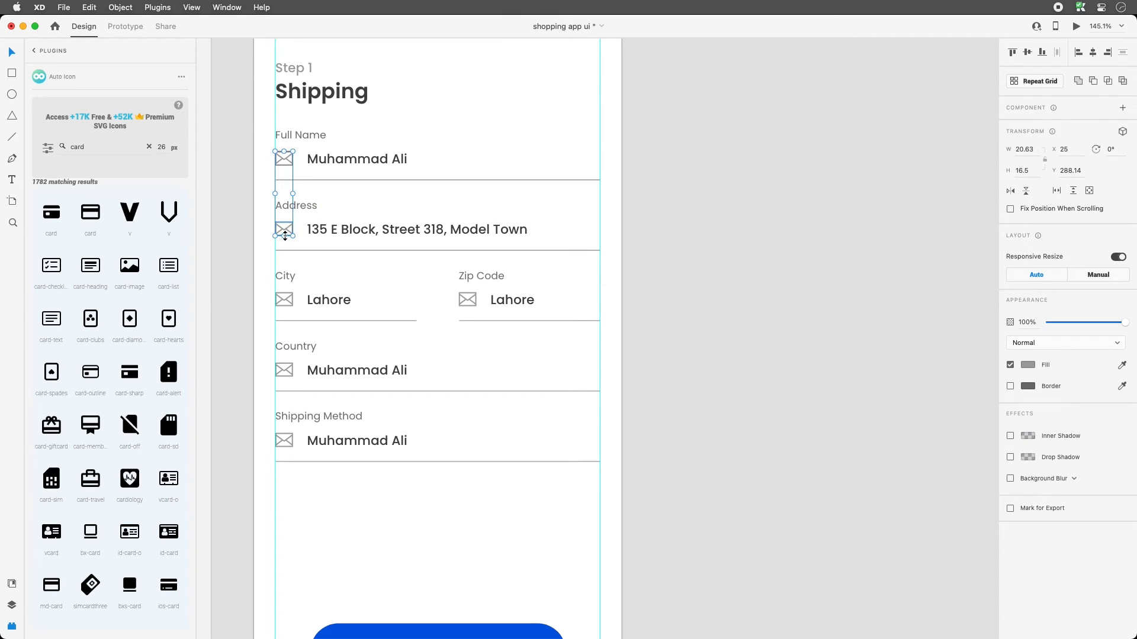
pyautogui.keyDown('shift'); pyautogui.click(290, 300); pyautogui.keyUp('shift')
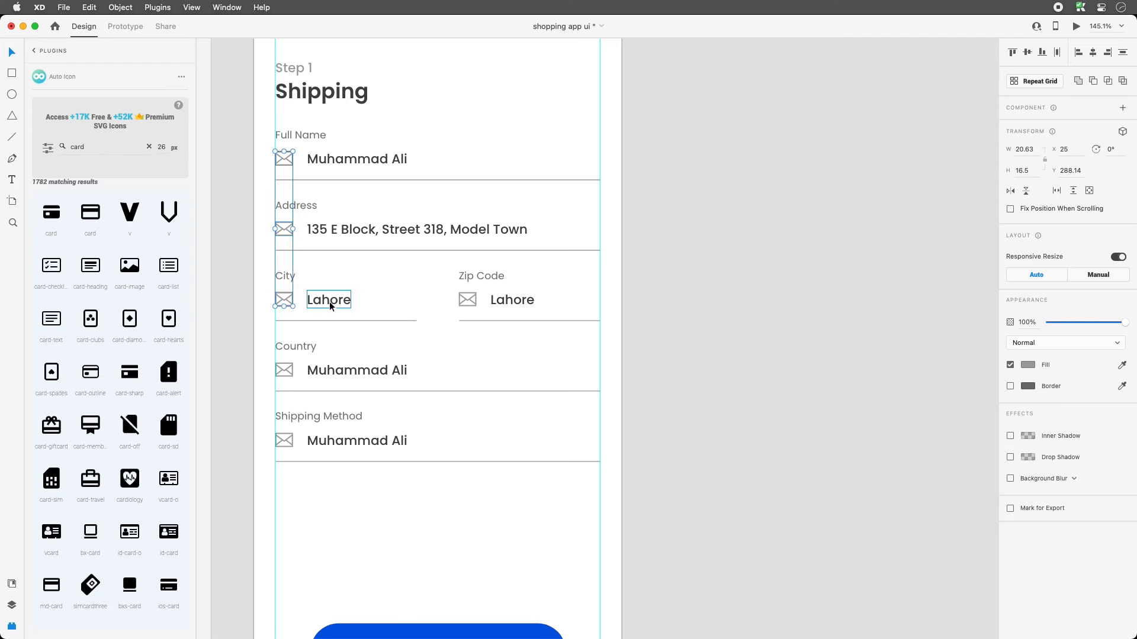
pyautogui.keyDown('shift'); pyautogui.click(468, 298); pyautogui.keyUp('shift')
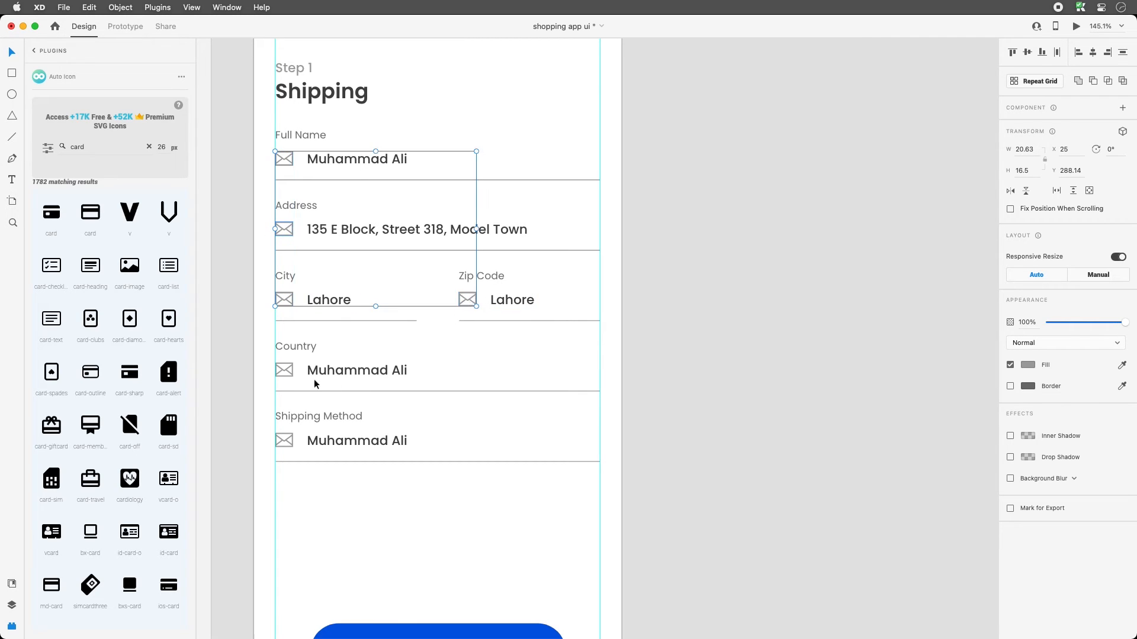
pyautogui.keyDown('shift'); pyautogui.click(293, 372); pyautogui.keyUp('shift')
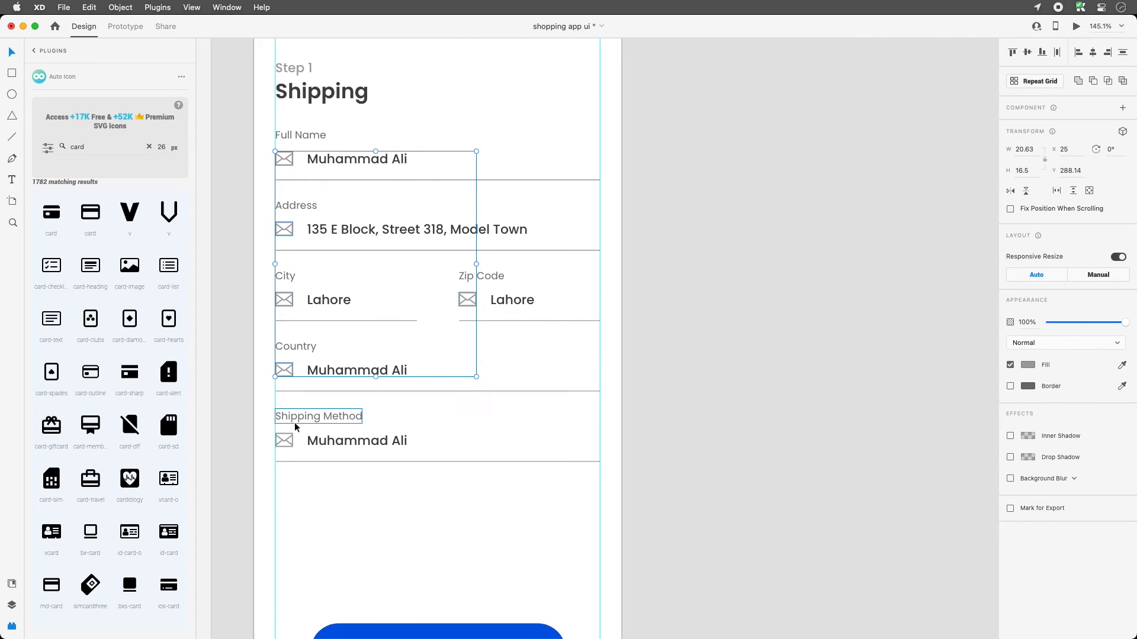
pyautogui.keyDown('shift'); pyautogui.click(292, 439); pyautogui.keyUp('shift')
pyautogui.press('Delete')
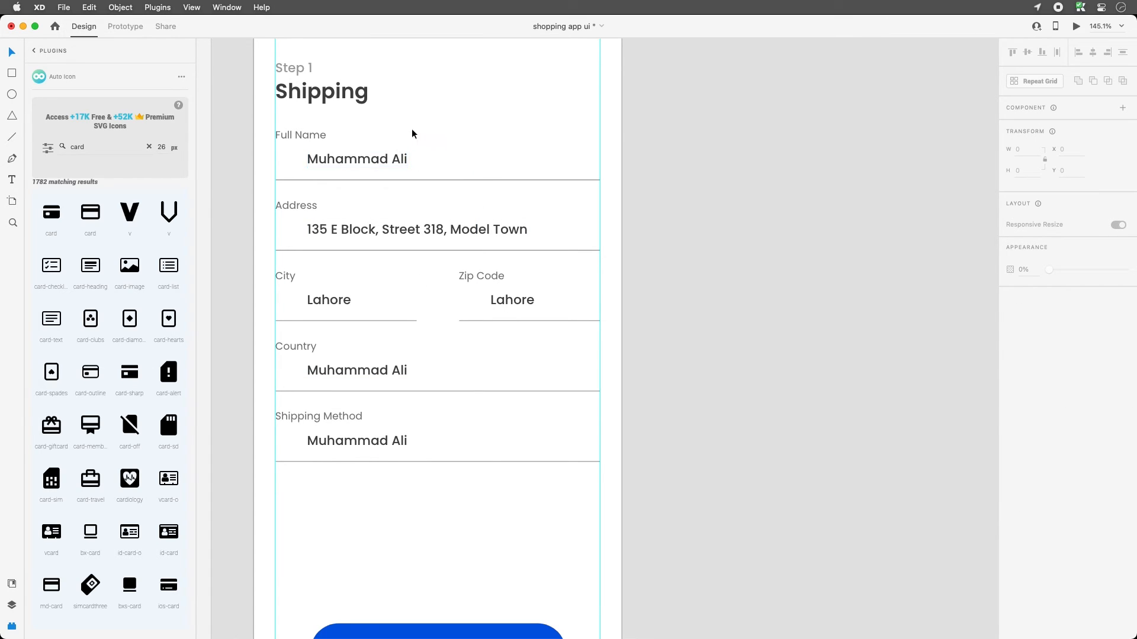
# - Left-align the field labels and values, including the Zip Code pair, to a common edge
pyautogui.moveTo(411, 129); pyautogui.dragTo(414, 511)
pyautogui.click(1078, 53)
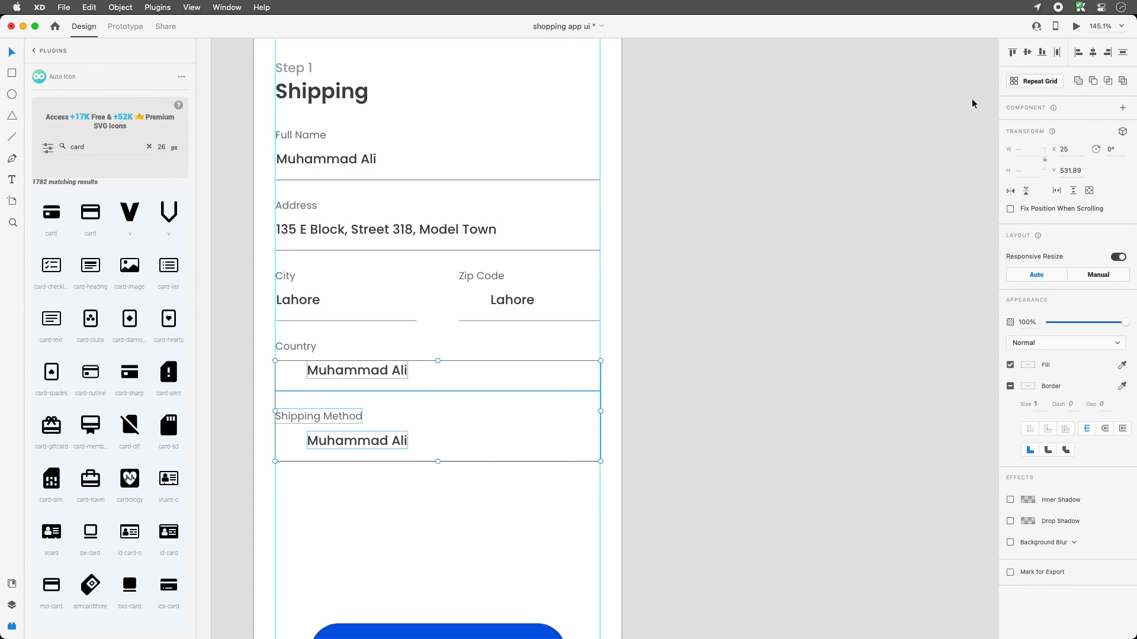
pyautogui.click(1081, 53)
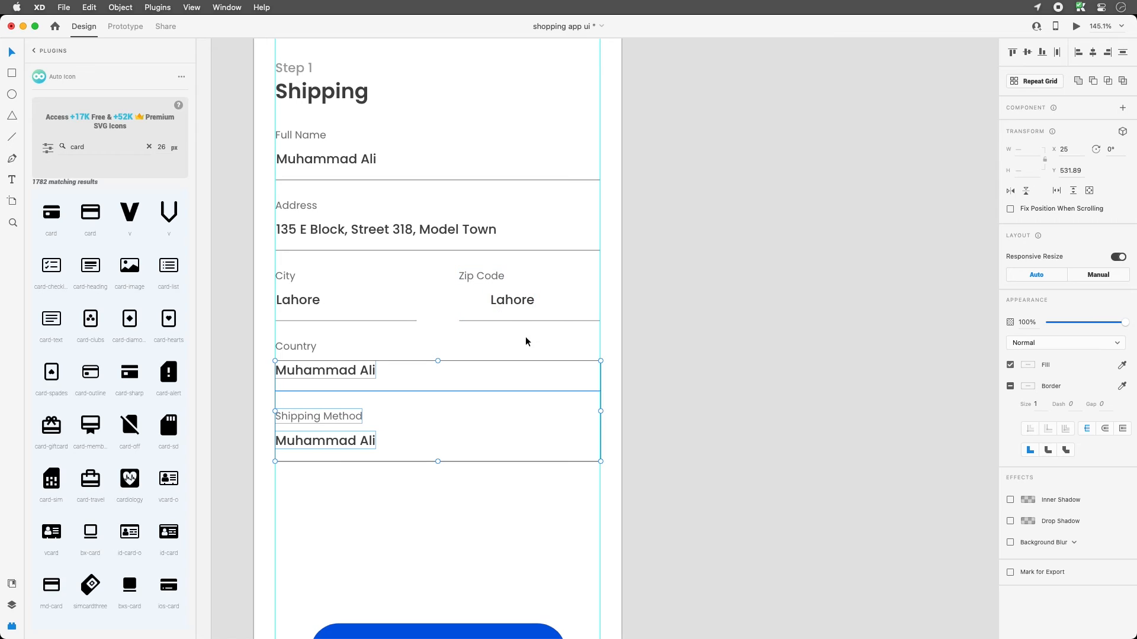
pyautogui.moveTo(524, 336); pyautogui.dragTo(467, 268)
pyautogui.click(1078, 52)
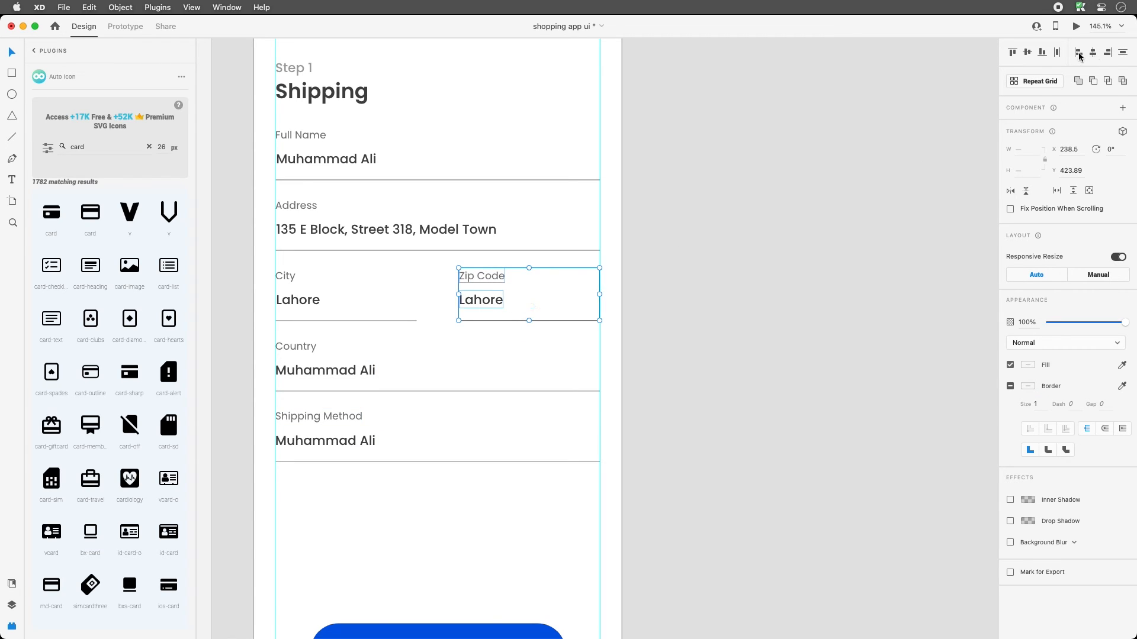
pyautogui.click(334, 288)
pyautogui.click(309, 296)
pyautogui.doubleClick(309, 296)
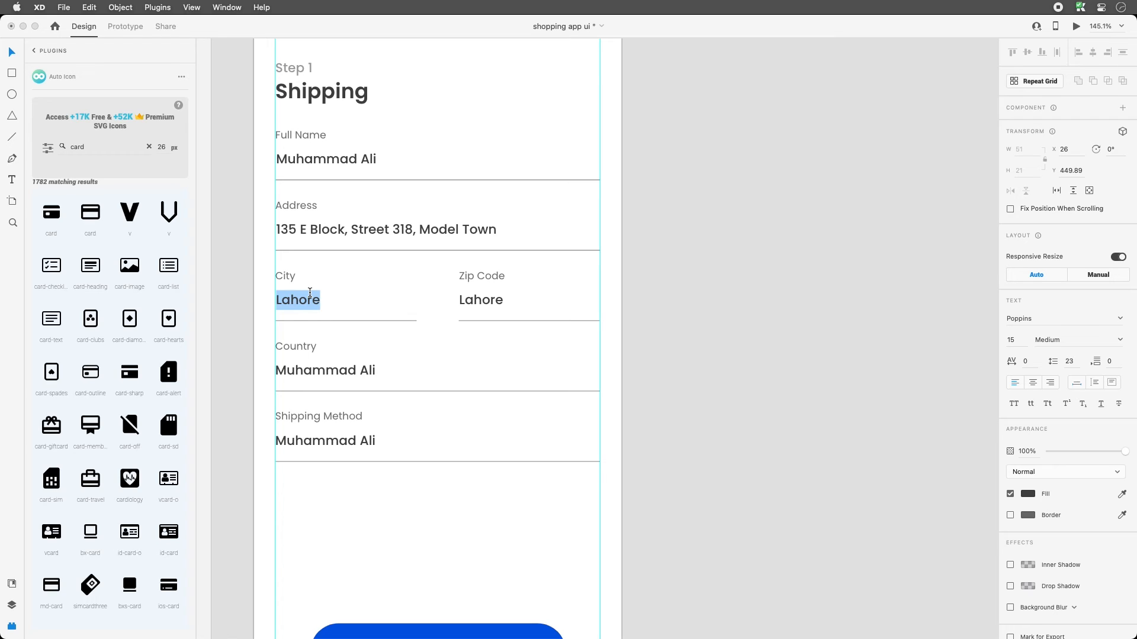
# - Enter 54000 as the Zip Code value and Pakistan as the Country value
pyautogui.doubleClick(478, 299)
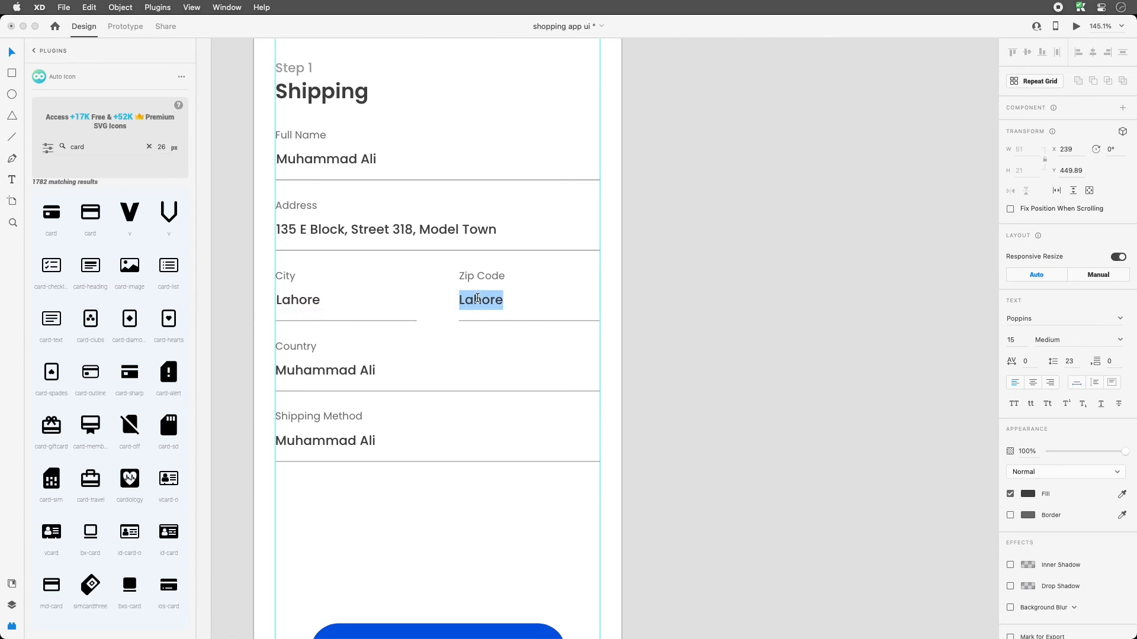
pyautogui.write('54000')
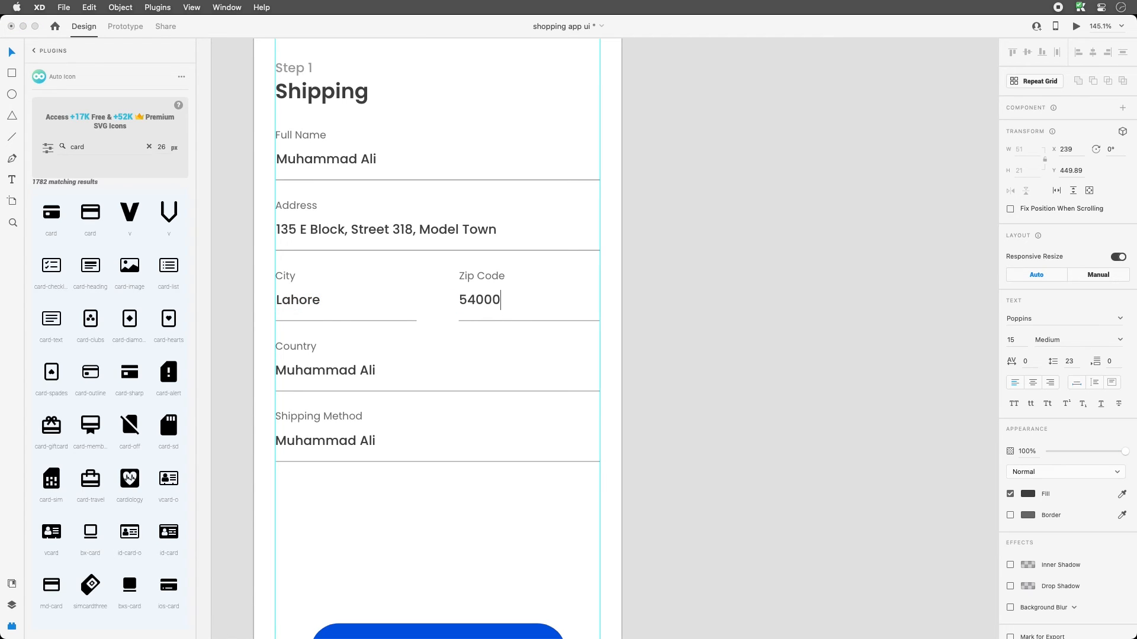
pyautogui.click(363, 371)
pyautogui.doubleClick(362, 369)
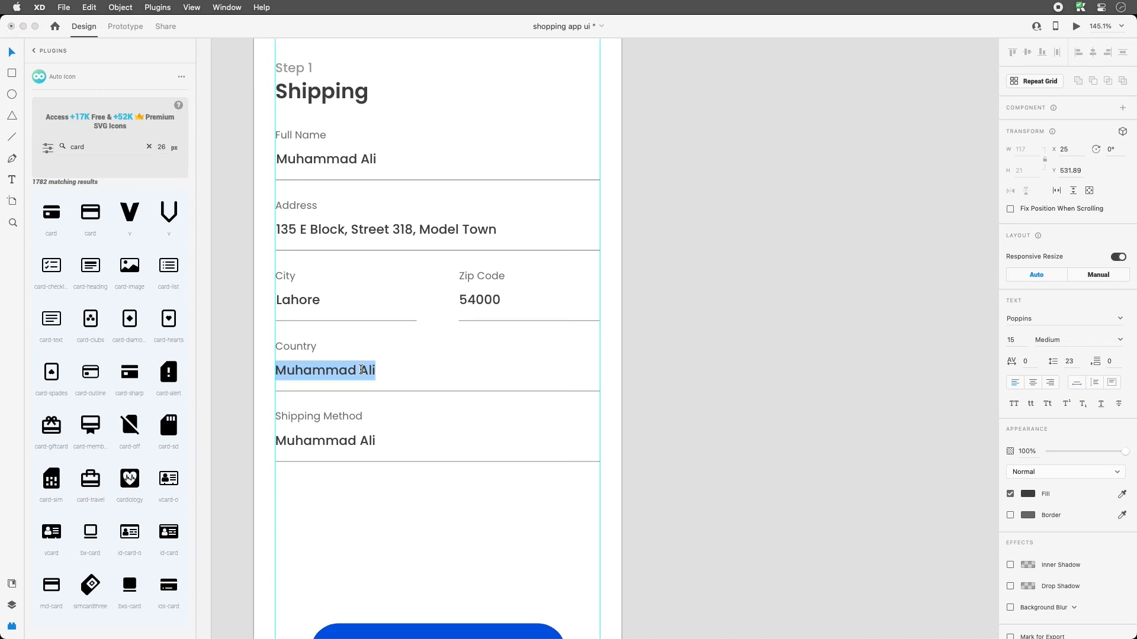
pyautogui.write('P')
pyautogui.press('BackSpace')
pyautogui.write('Pak')
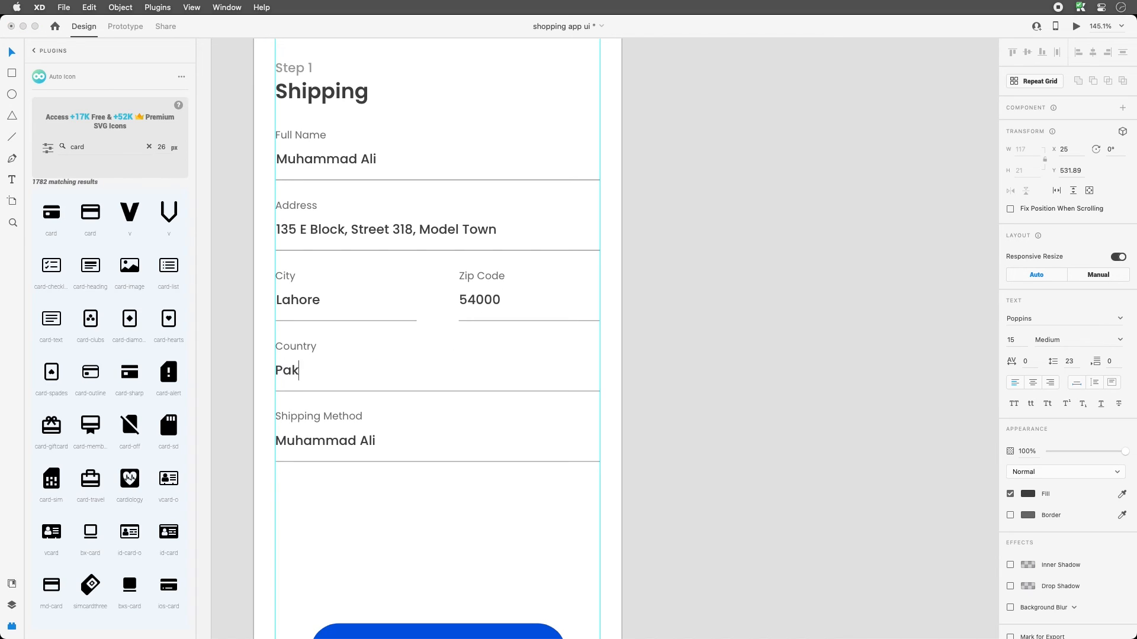
pyautogui.write('istan')
# - Enter 'Standard Shipping (+ $3.50)' as the Shipping Method value
pyautogui.doubleClick(336, 442)
pyautogui.write('S')
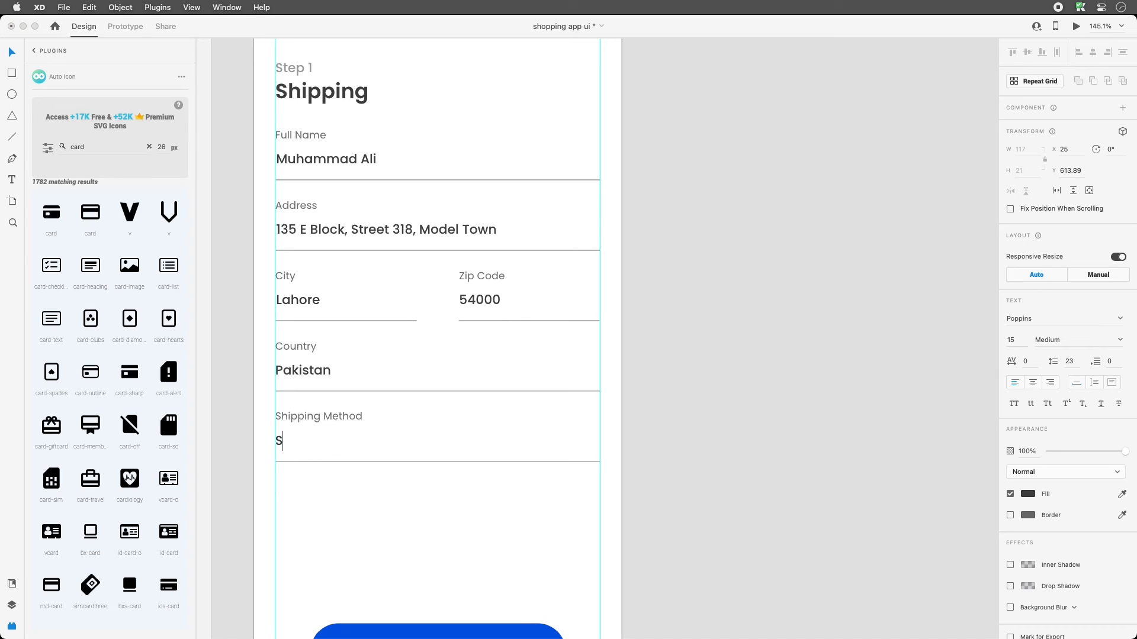
pyautogui.write('tandard Shipping ()')
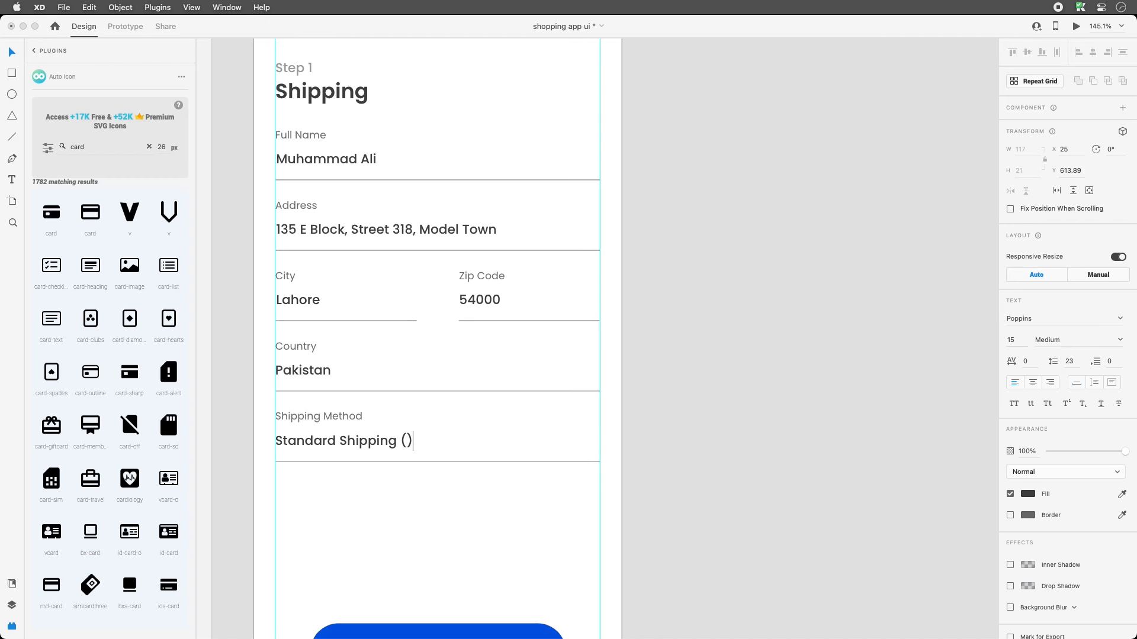
pyautogui.press('Left')
pyautogui.write('+ $3.50')
pyautogui.press('Escape')
pyautogui.click(484, 487)
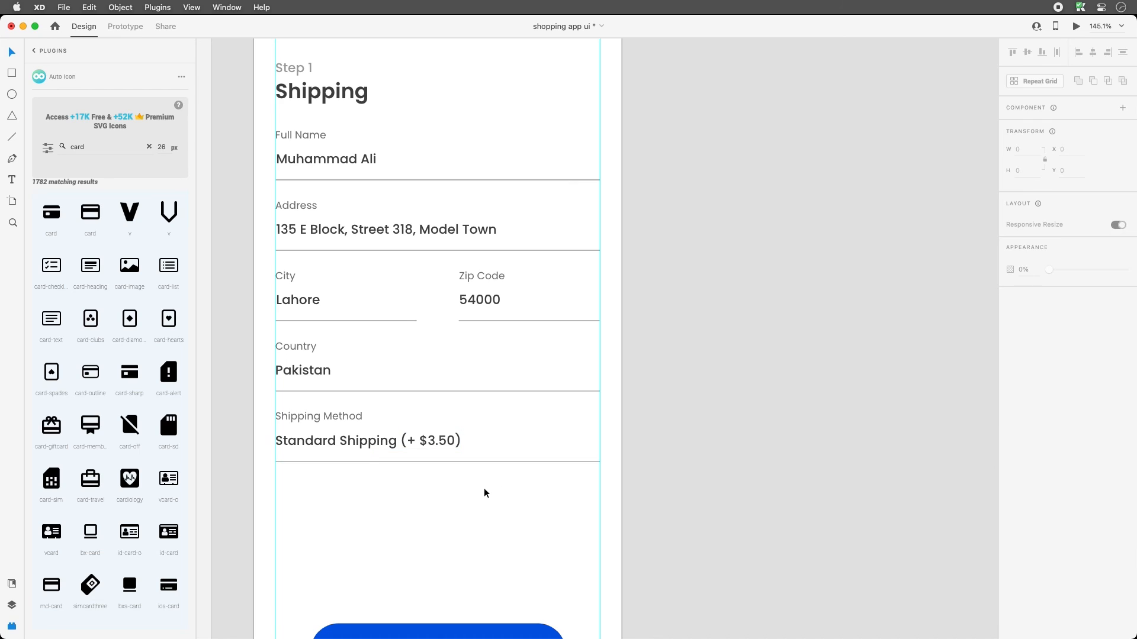
# - Draw a three-point V chevron at the Shipping Method field's right end with the Pen tool
pyautogui.click(12, 158)
pyautogui.click(555, 440)
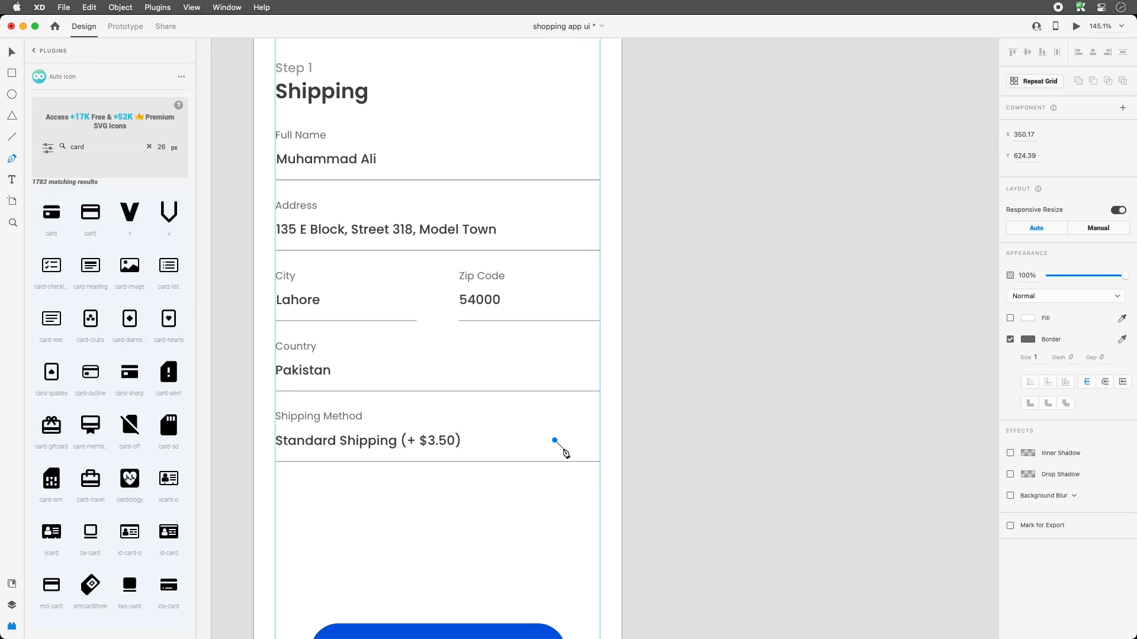
pyautogui.click(563, 448)
pyautogui.click(571, 441)
pyautogui.press('Escape')
pyautogui.press('z')
pyautogui.moveTo(633, 354); pyautogui.dragTo(282, 487)
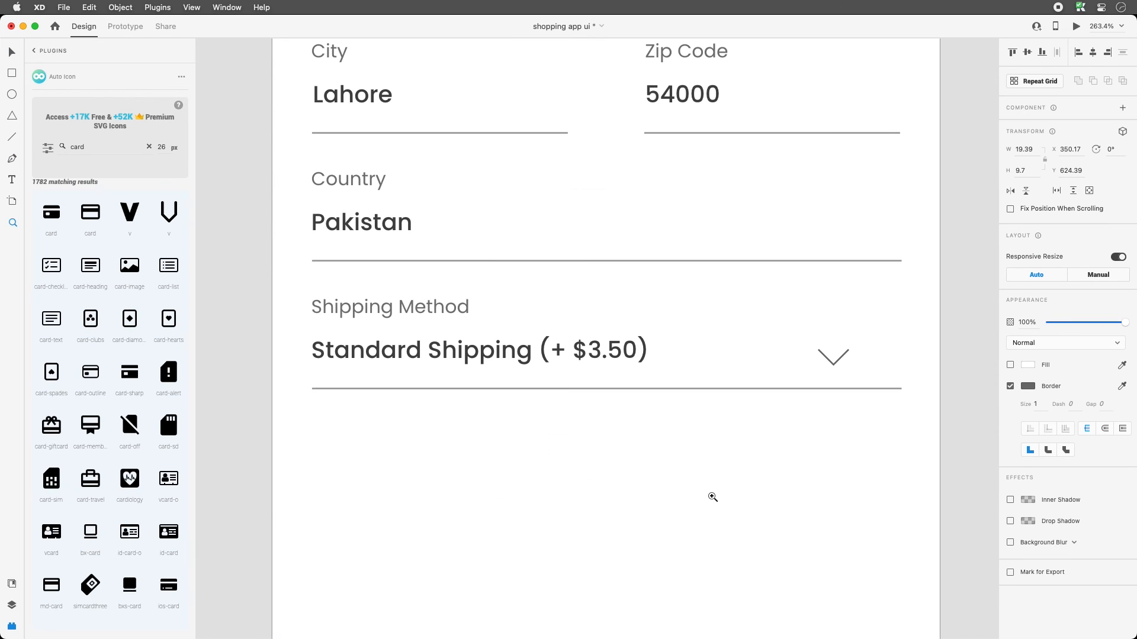
pyautogui.moveTo(839, 358); pyautogui.dragTo(867, 363)
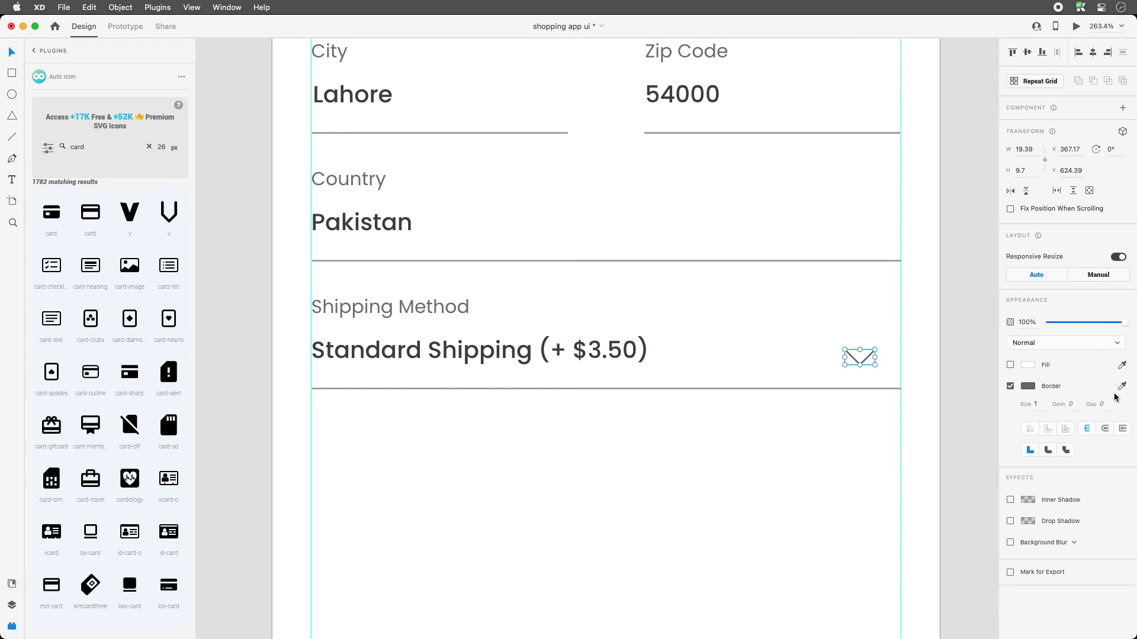
# - Give the chevron a stroke size of 2 and a different join style
pyautogui.click(1035, 403)
pyautogui.write('2')
pyautogui.click(817, 333)
pyautogui.moveTo(817, 333); pyautogui.dragTo(865, 368)
pyautogui.click(1105, 428)
pyautogui.click(816, 377)
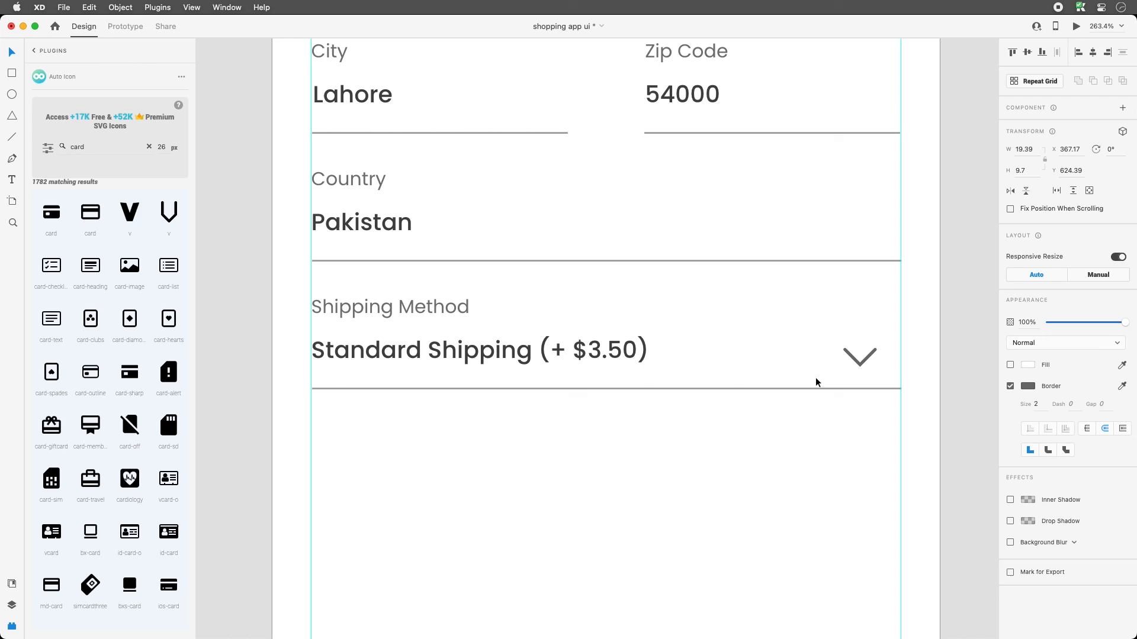
# - Flatten the chevron's proportions and position it at the field's right edge
pyautogui.click(862, 363)
pyautogui.click(813, 344)
pyautogui.click(865, 360)
pyautogui.moveTo(878, 346); pyautogui.dragTo(875, 353)
pyautogui.moveTo(866, 356); pyautogui.dragTo(869, 355)
pyautogui.click(744, 355)
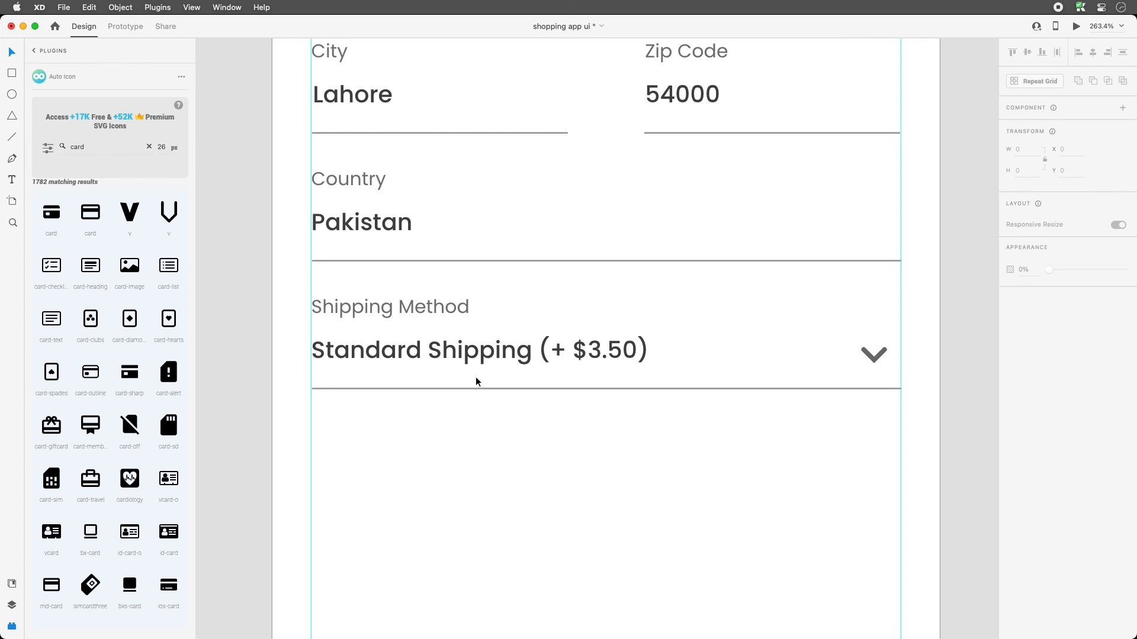
# - Zoom to 100% and begin replacing the CONFIRM ORDER label with 'CONTINUE TO PAYME'
pyautogui.press('super+1')
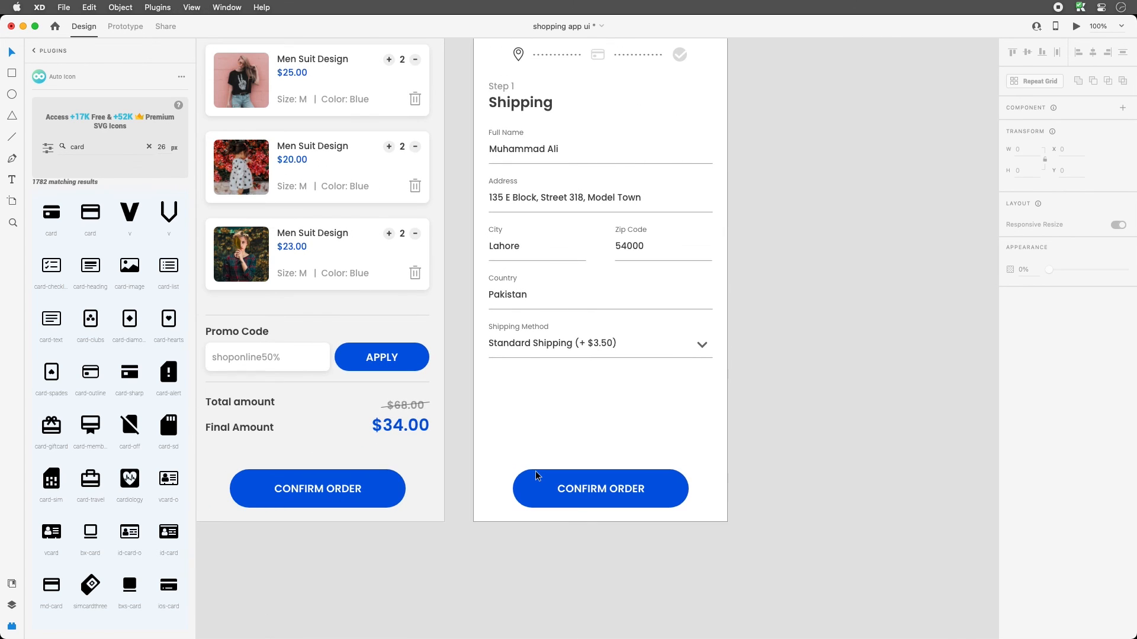
pyautogui.moveTo(621, 401); pyautogui.dragTo(570, 459)
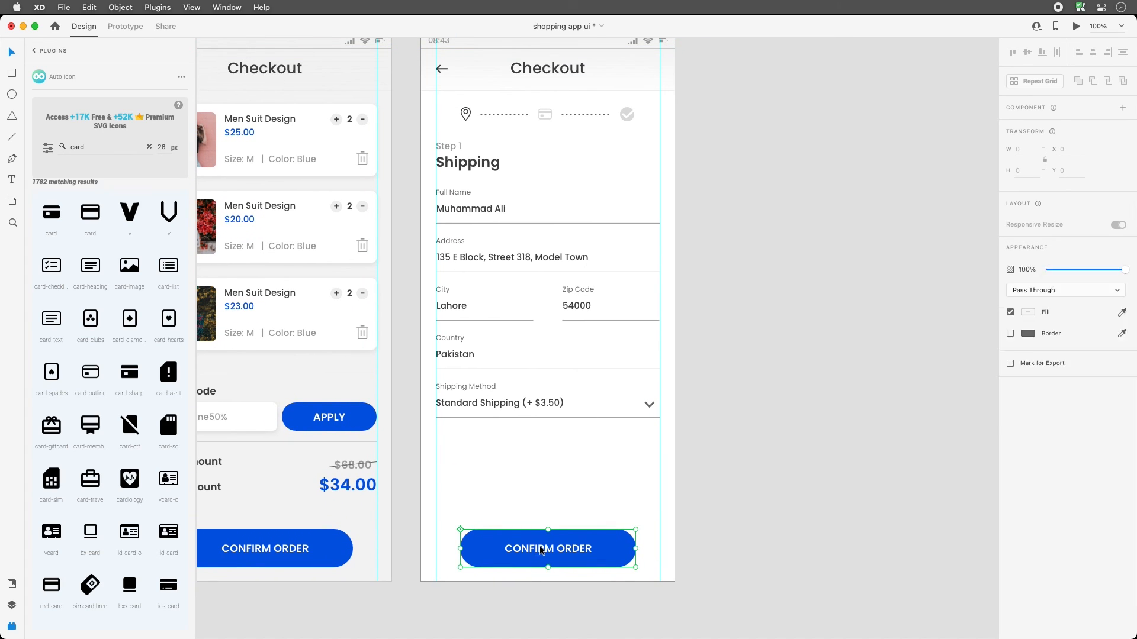
pyautogui.doubleClick(519, 551)
pyautogui.doubleClick(518, 551)
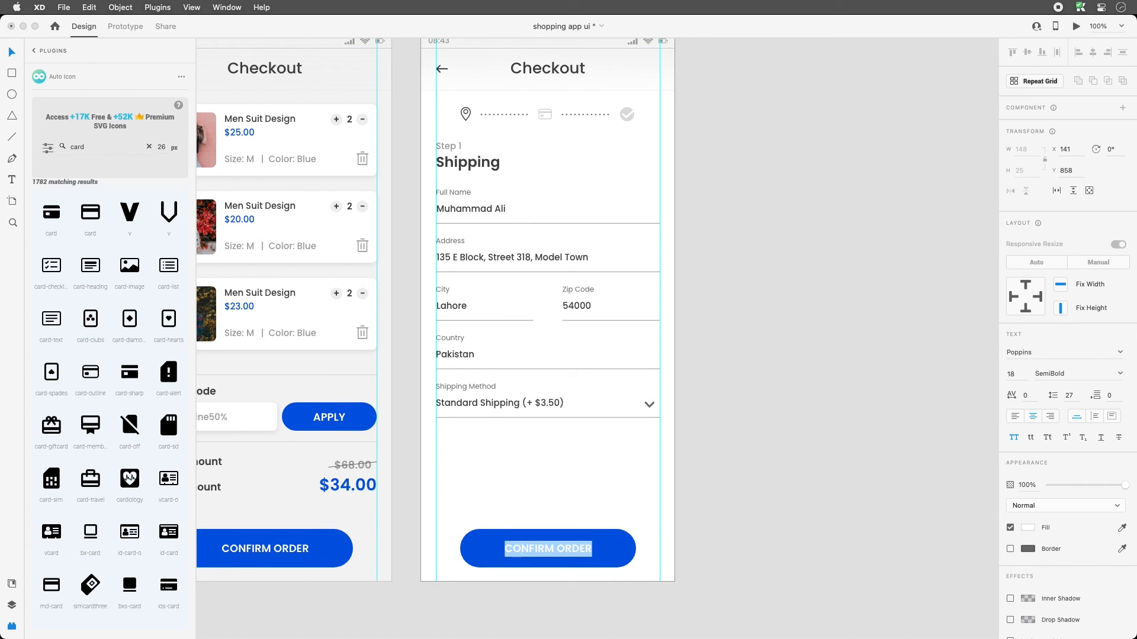
pyautogui.write('CONTI')
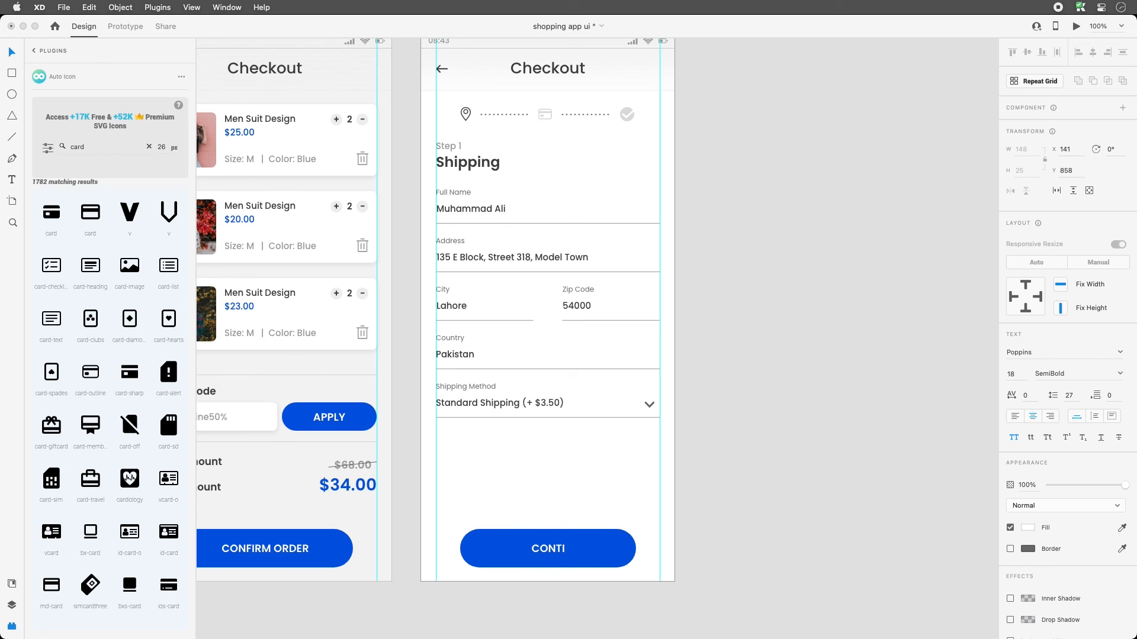
pyautogui.write('NUE TO P')
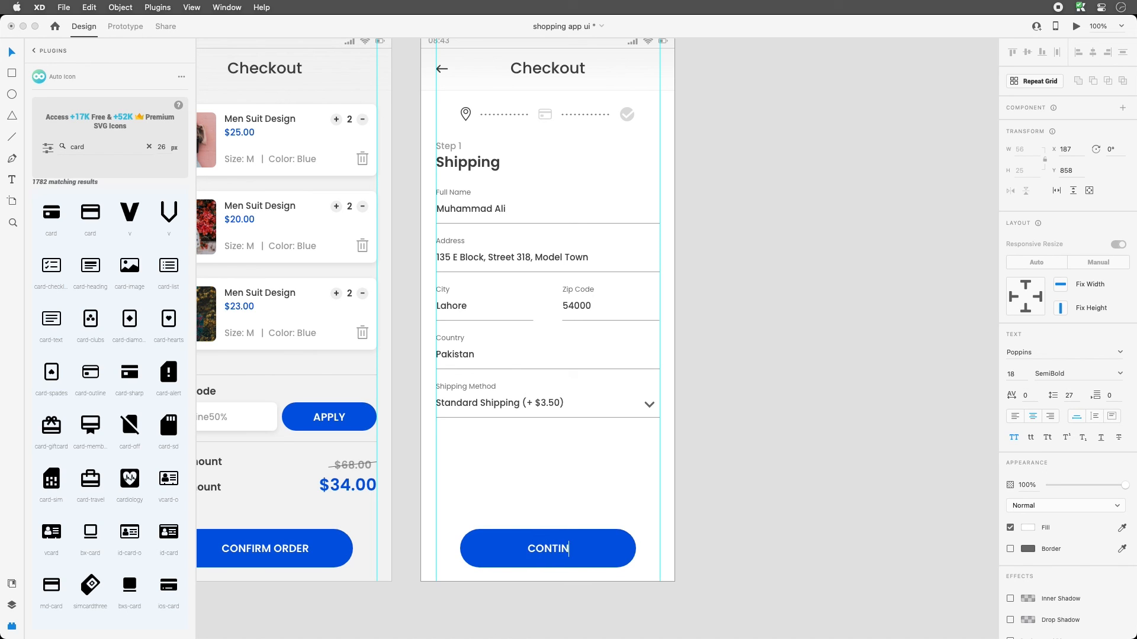